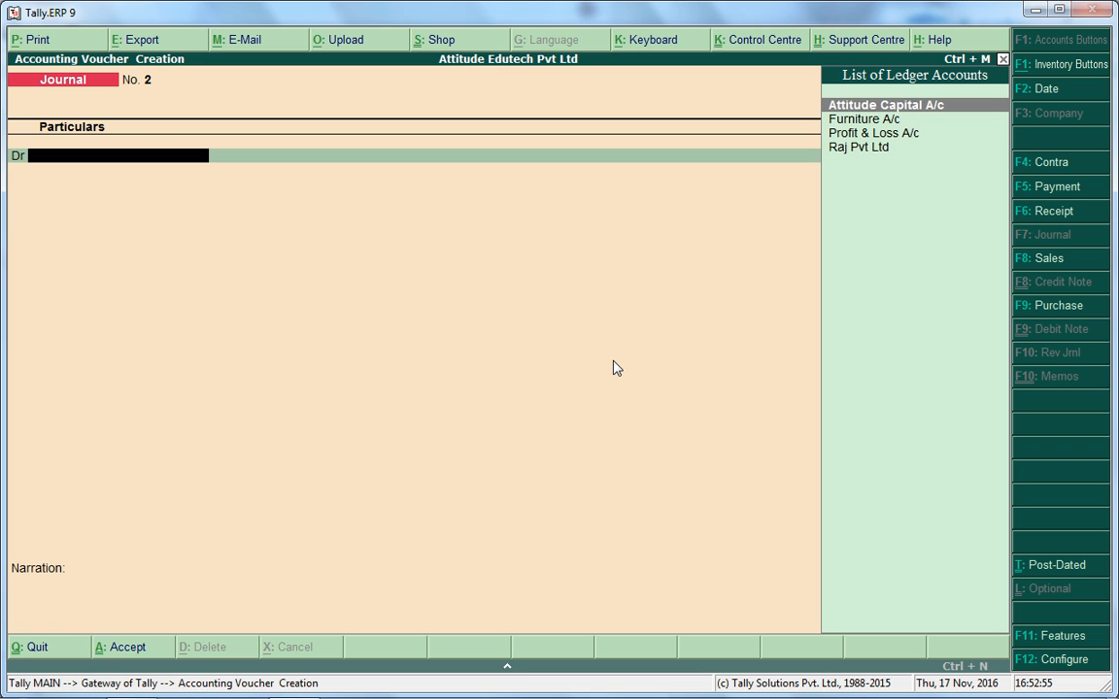
{"action": "key", "text": "F4"}
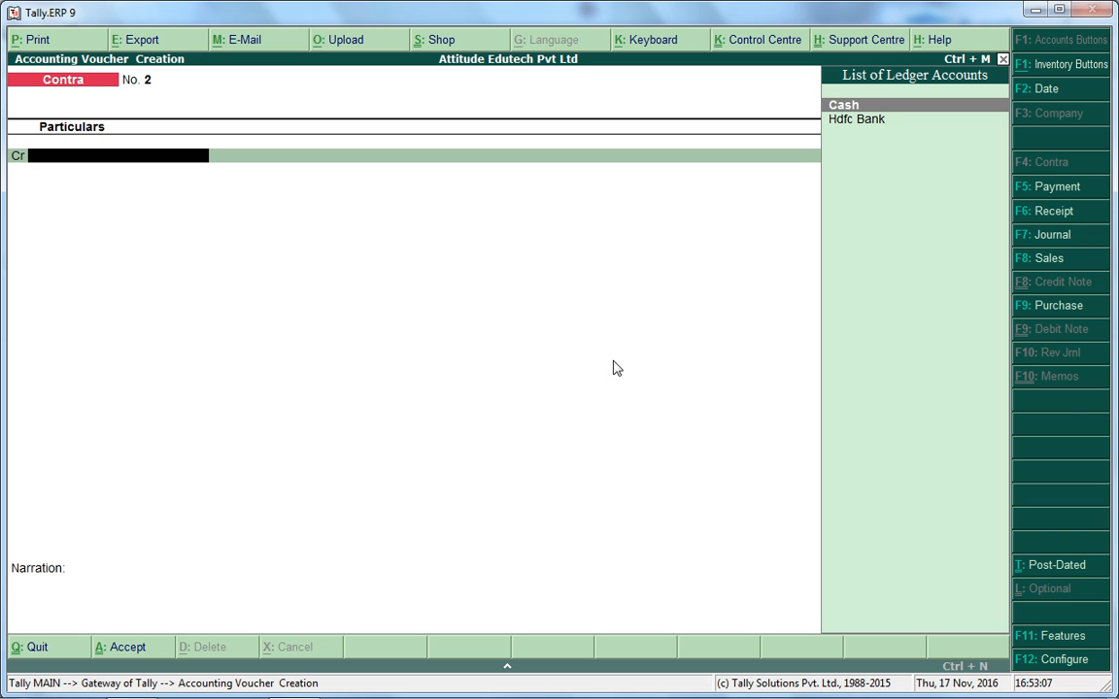
{"action": "key", "text": "F5"}
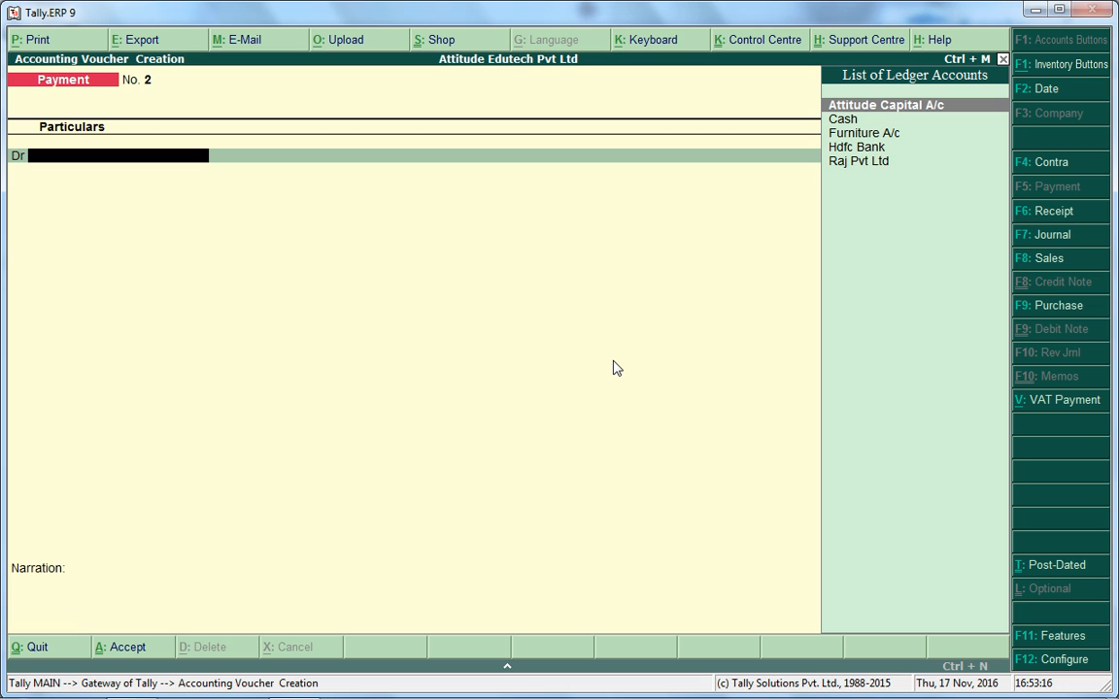
{"action": "key", "text": "F6"}
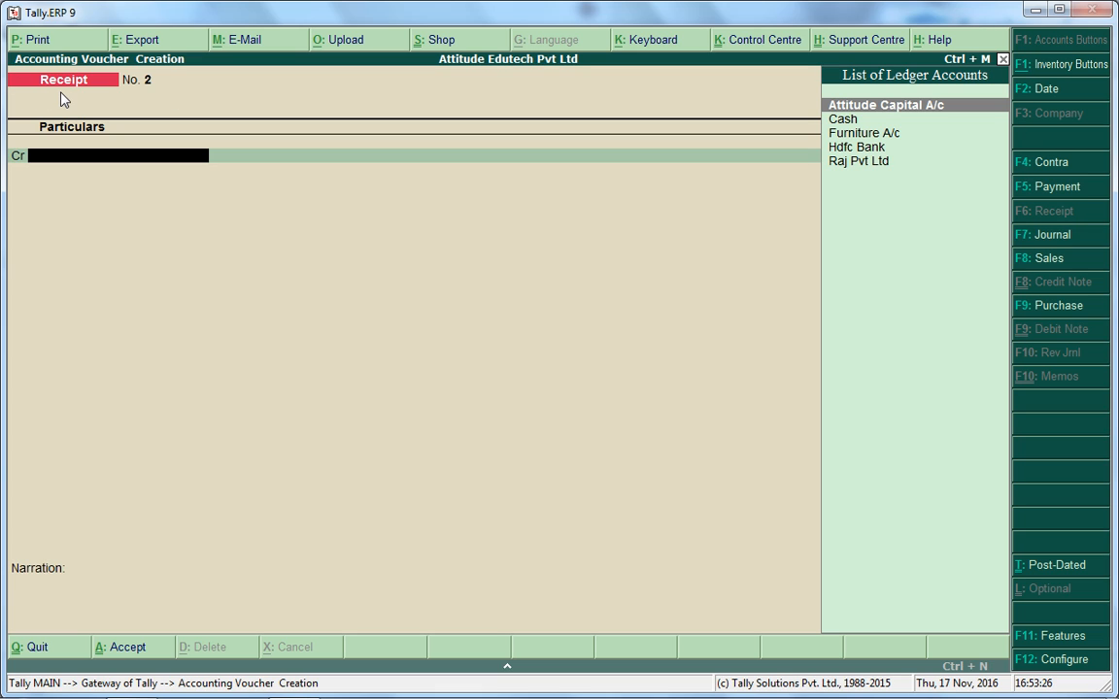
{"action": "left_click", "coordinate": [1050, 236]}
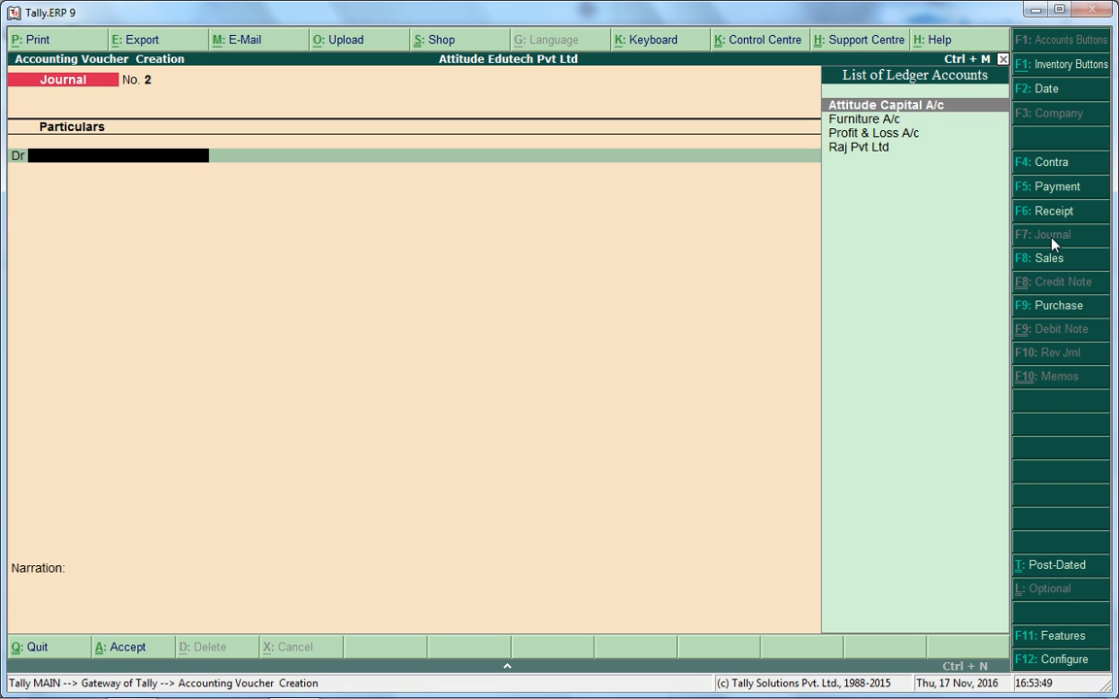
Abandon the unfinished Journal voucher and stay at the Gateway of Tally menu.
{"action": "key", "text": "Escape"}
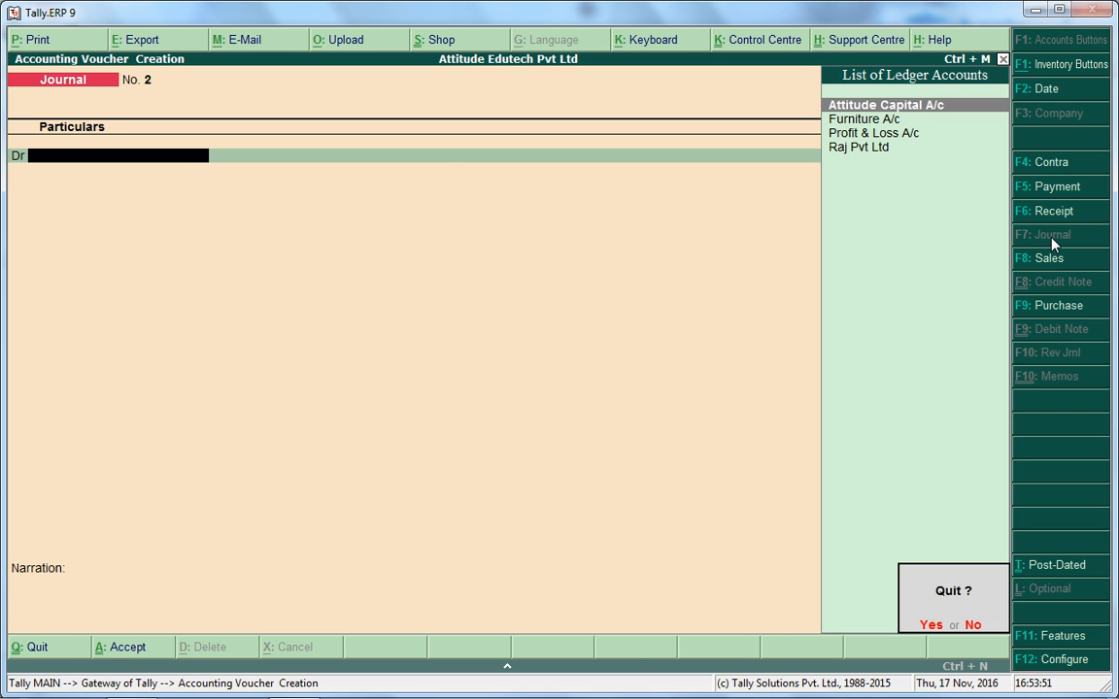
{"action": "key", "text": "y"}
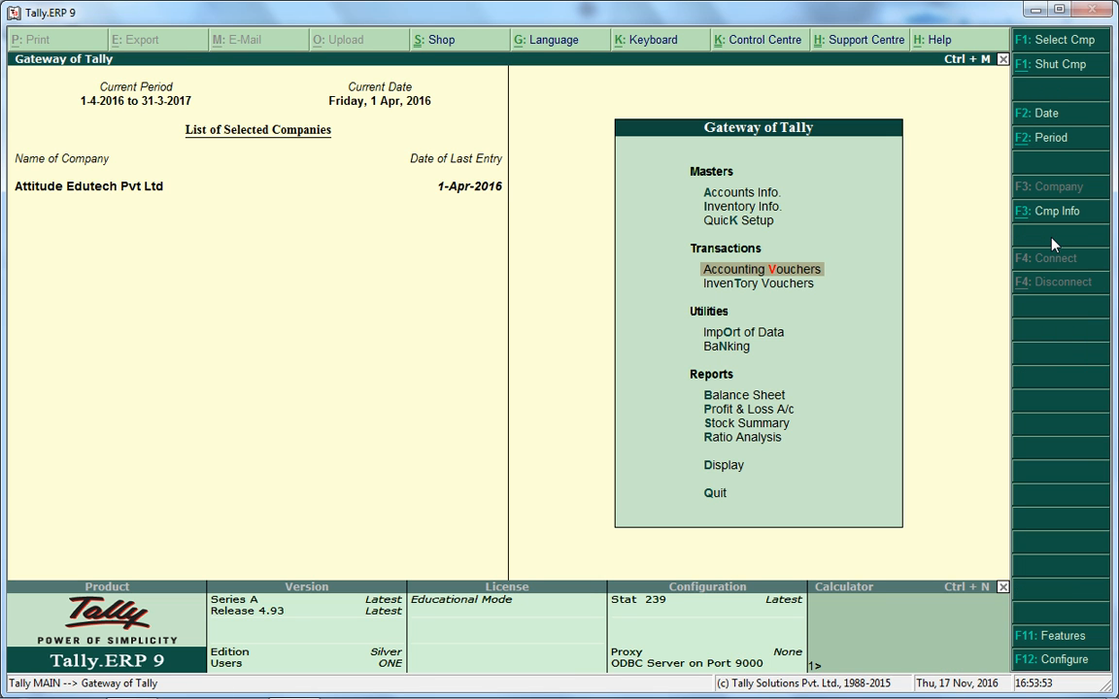
{"action": "key", "text": "Up"}
{"action": "key", "text": "Up"}
{"action": "key", "text": "Up"}
{"action": "key", "text": "Down"}
{"action": "key", "text": "Down"}
{"action": "key", "text": "Escape"}
{"action": "key", "text": "n"}
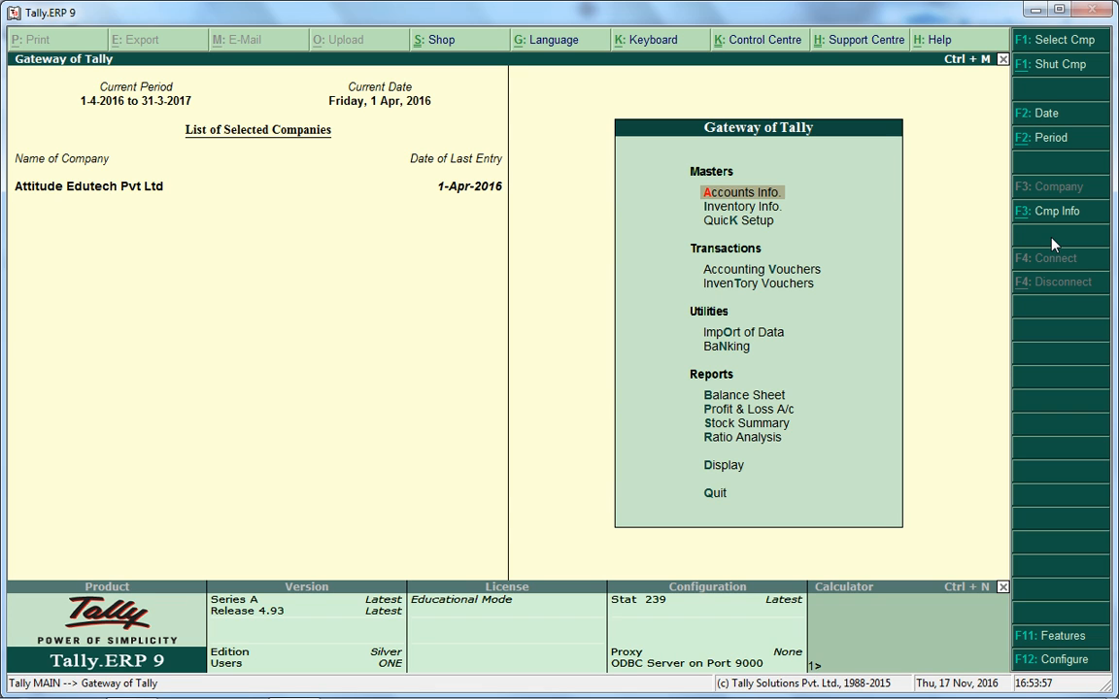
Open Accounts Info > Ledgers and switch Windows to the Basic colour scheme.
{"action": "key", "text": "Return"}
{"action": "key", "text": "Down"}
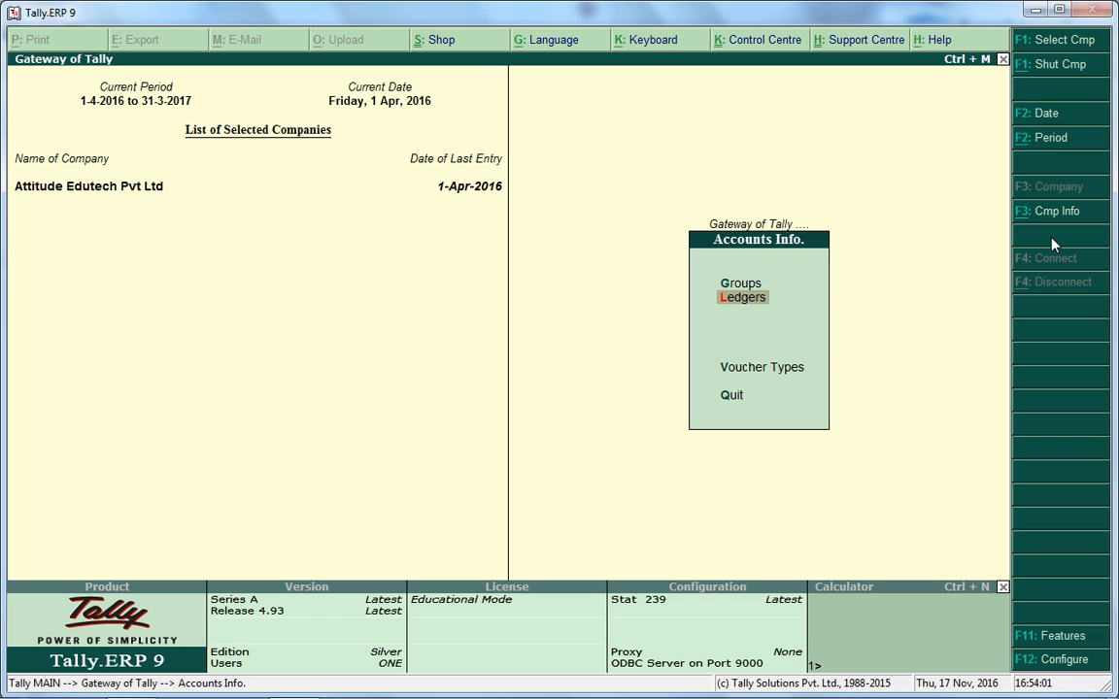
{"action": "key", "text": "Return"}
{"action": "key", "text": "Down"}
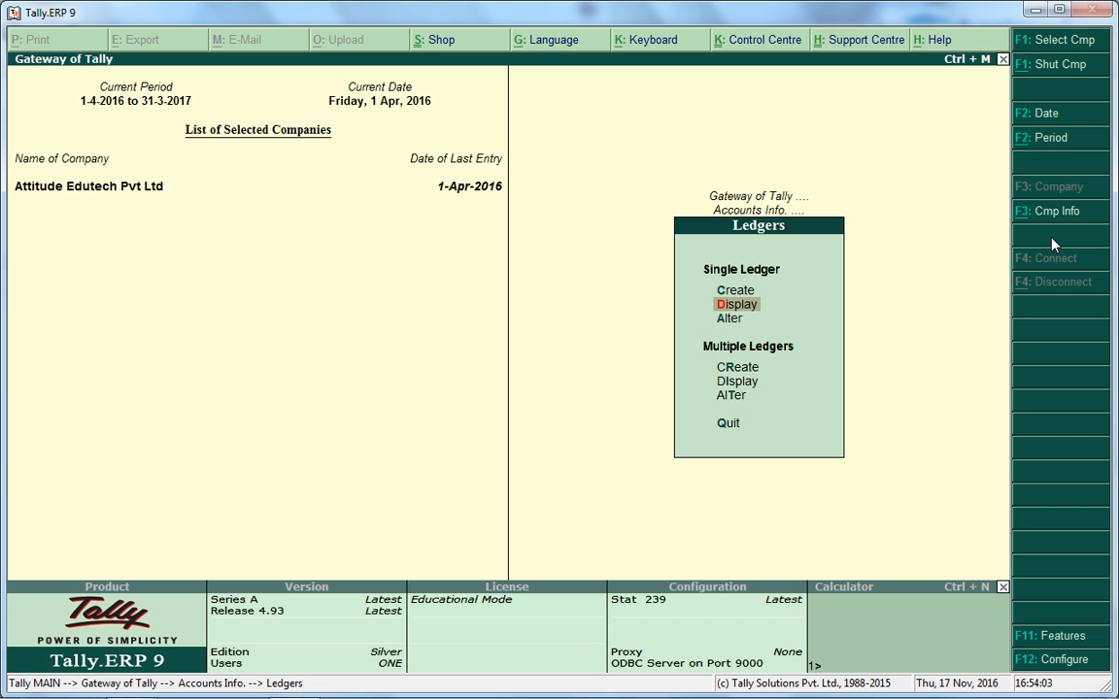
{"action": "key", "text": "Up"}
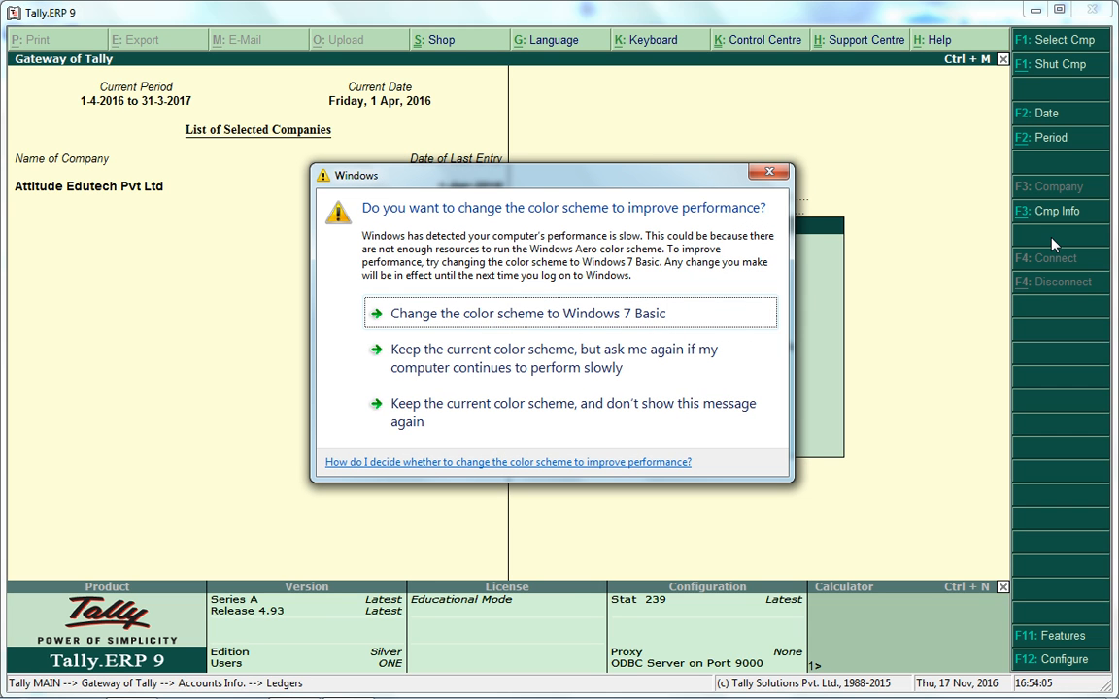
{"action": "left_click", "coordinate": [627, 309]}
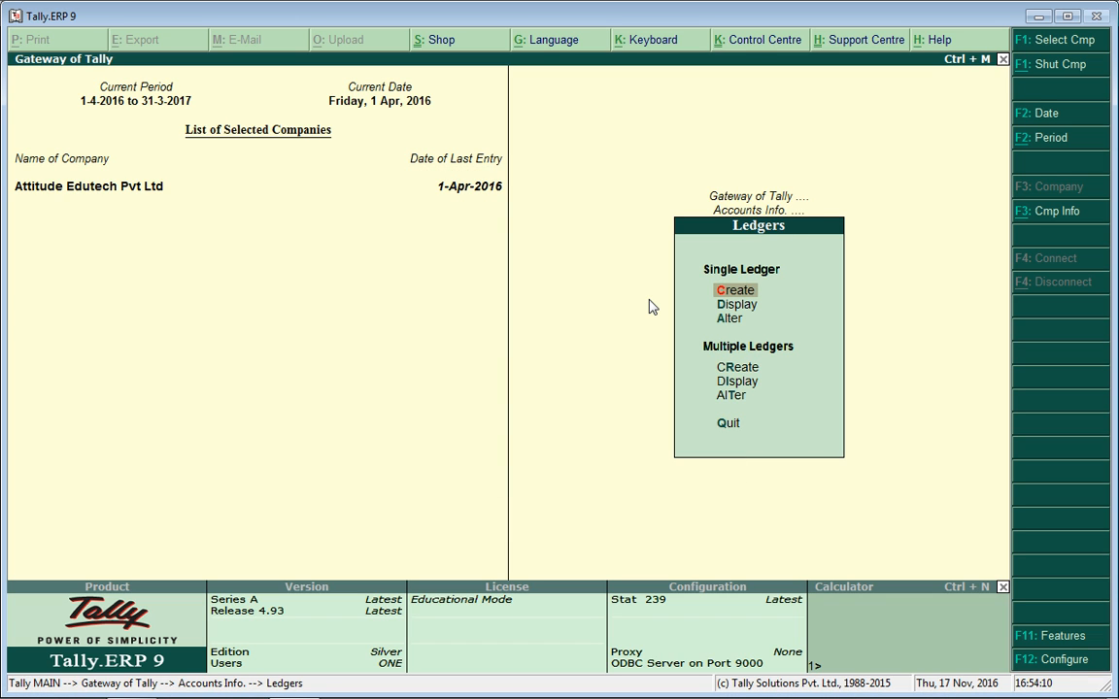
{"action": "key", "text": "Down"}
Display the List of Ledgers and browse from Attitude Capital A/c through Cash and Profit & Loss A/c.
{"action": "key", "text": "Down"}
{"action": "key", "text": "Up"}
{"action": "key", "text": "Up"}
{"action": "key", "text": "Down"}
{"action": "key", "text": "Down"}
{"action": "key", "text": "Down"}
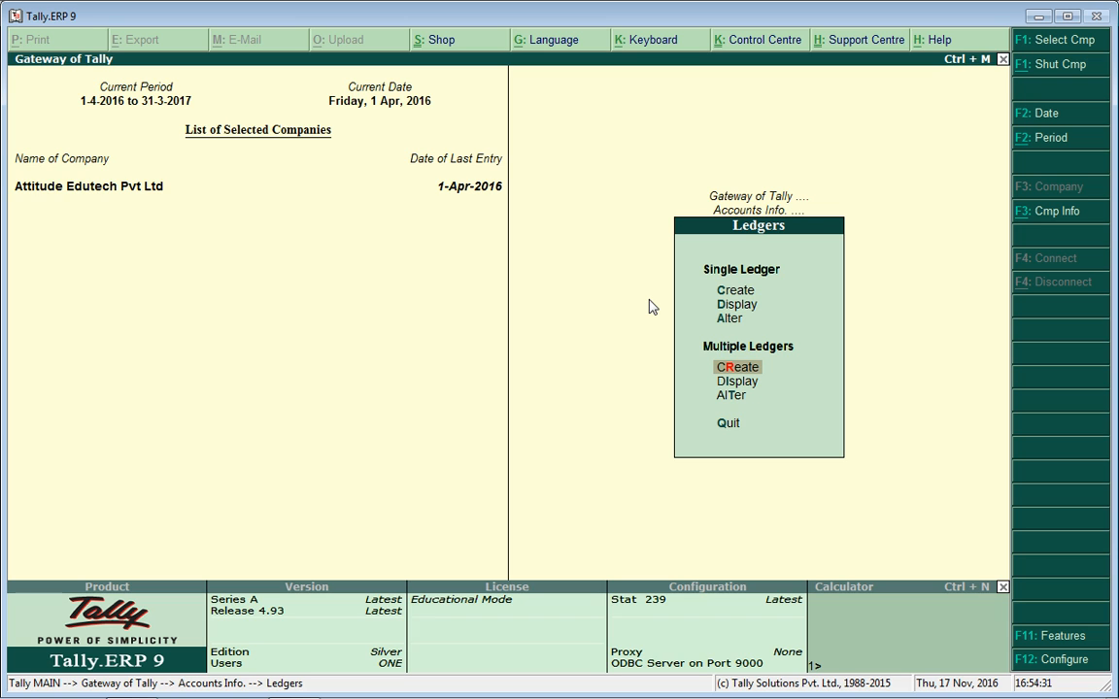
{"action": "key", "text": "Up"}
{"action": "key", "text": "Up"}
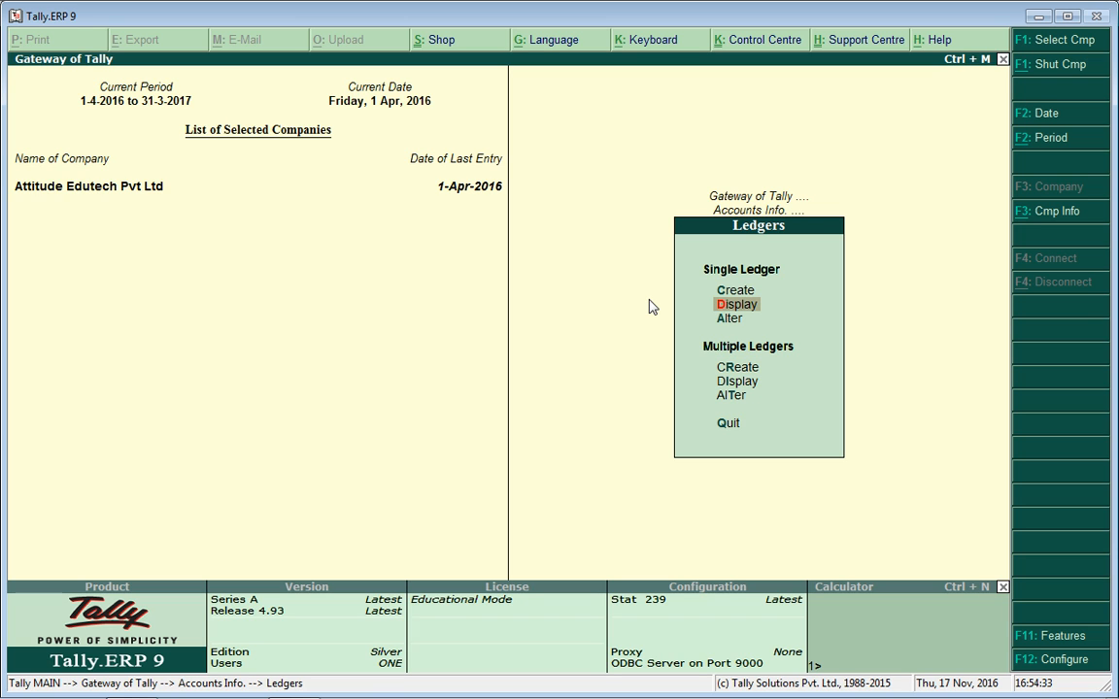
{"action": "key", "text": "Return"}
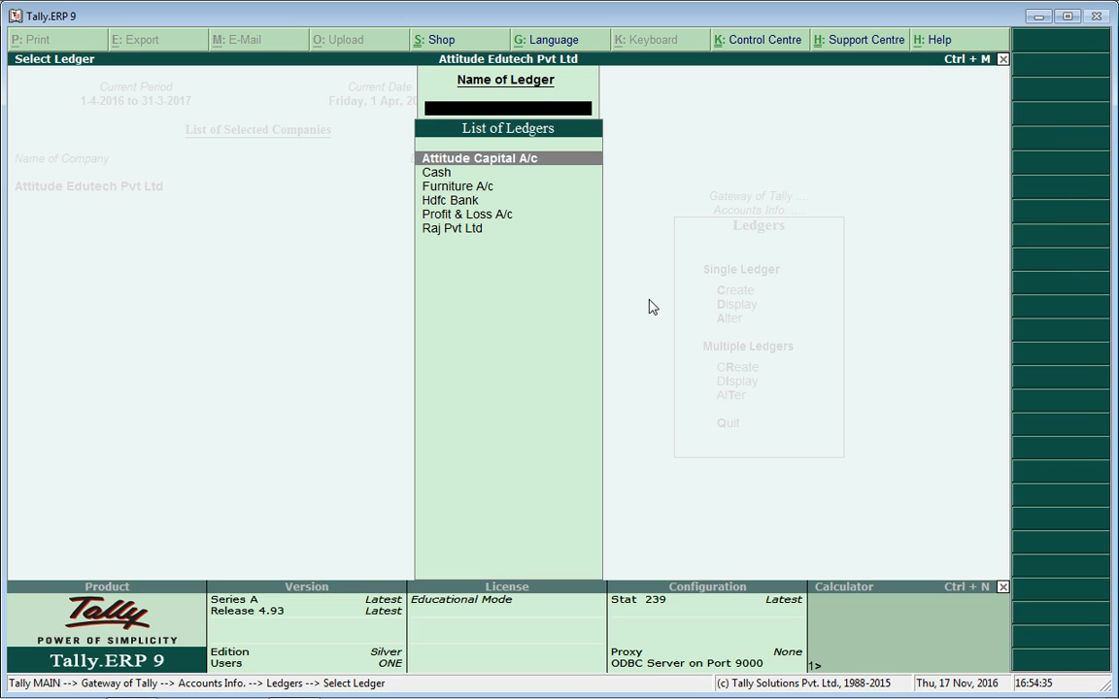
{"action": "key", "text": "Down"}
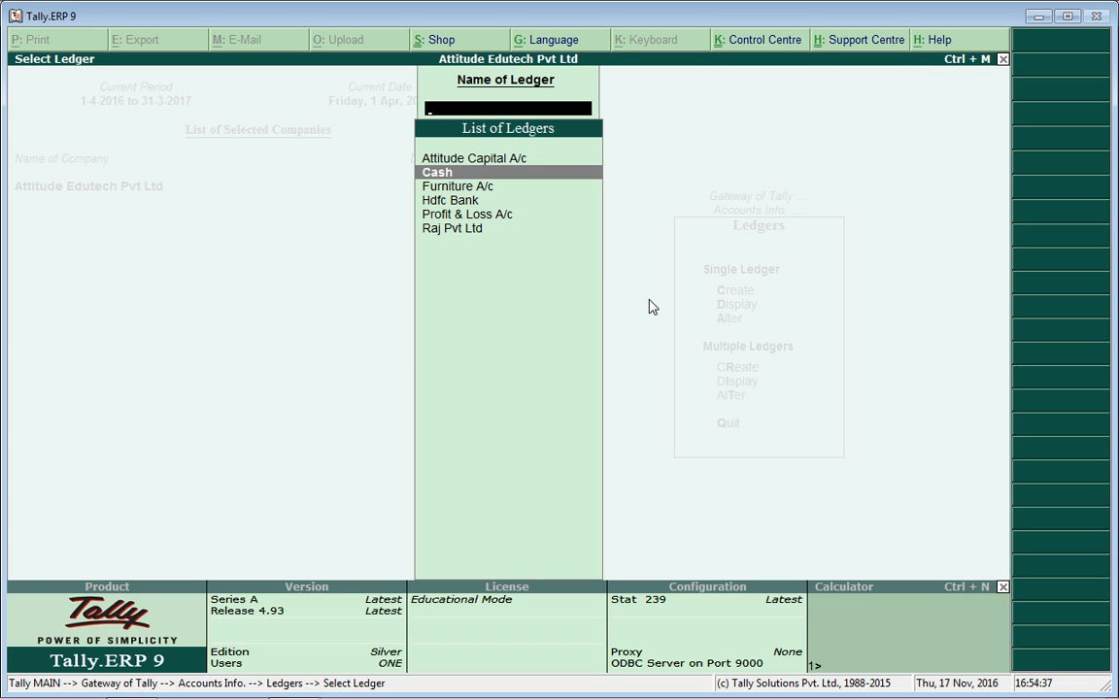
{"action": "key", "text": "Down"}
{"action": "key", "text": "Down"}
{"action": "key", "text": "Down"}
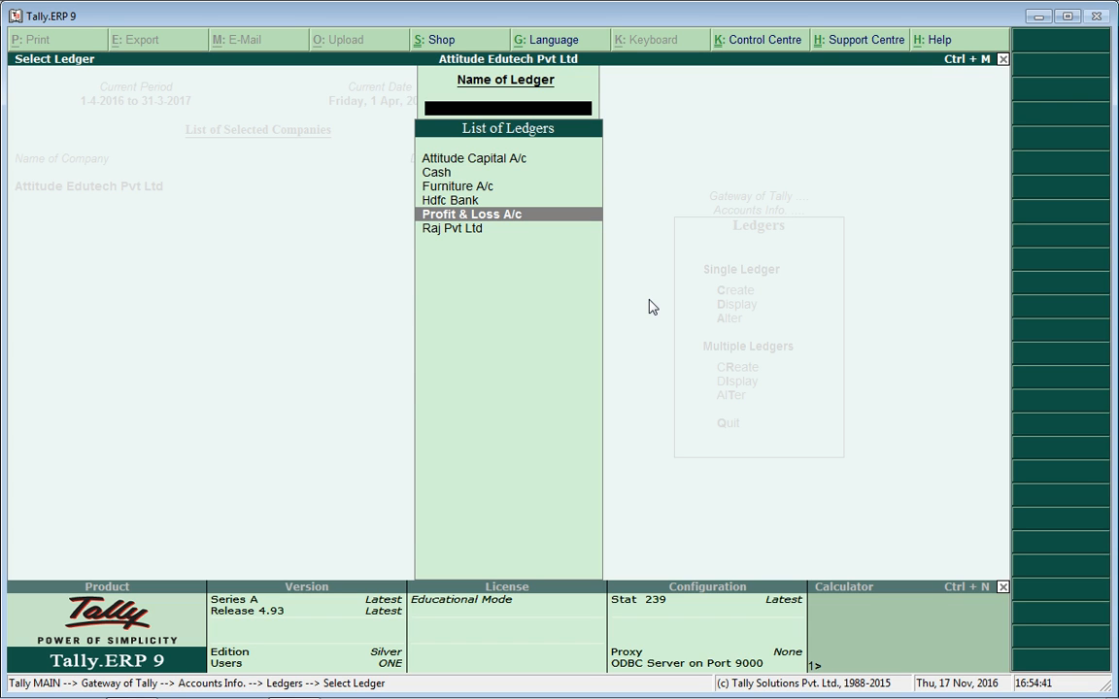
{"action": "key", "text": "Escape"}
{"action": "key", "text": "Return"}
{"action": "key", "text": "Down"}
{"action": "key", "text": "Down"}
{"action": "key", "text": "Up"}
{"action": "key", "text": "Up"}
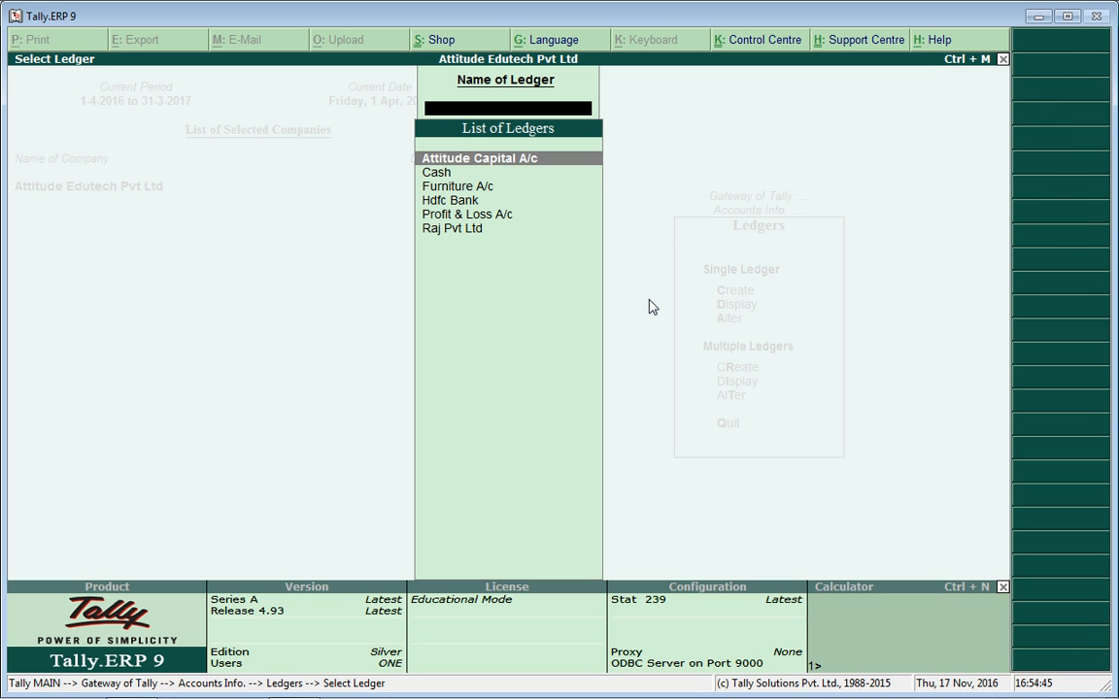
{"action": "key", "text": "Escape"}
{"action": "key", "text": "Up"}
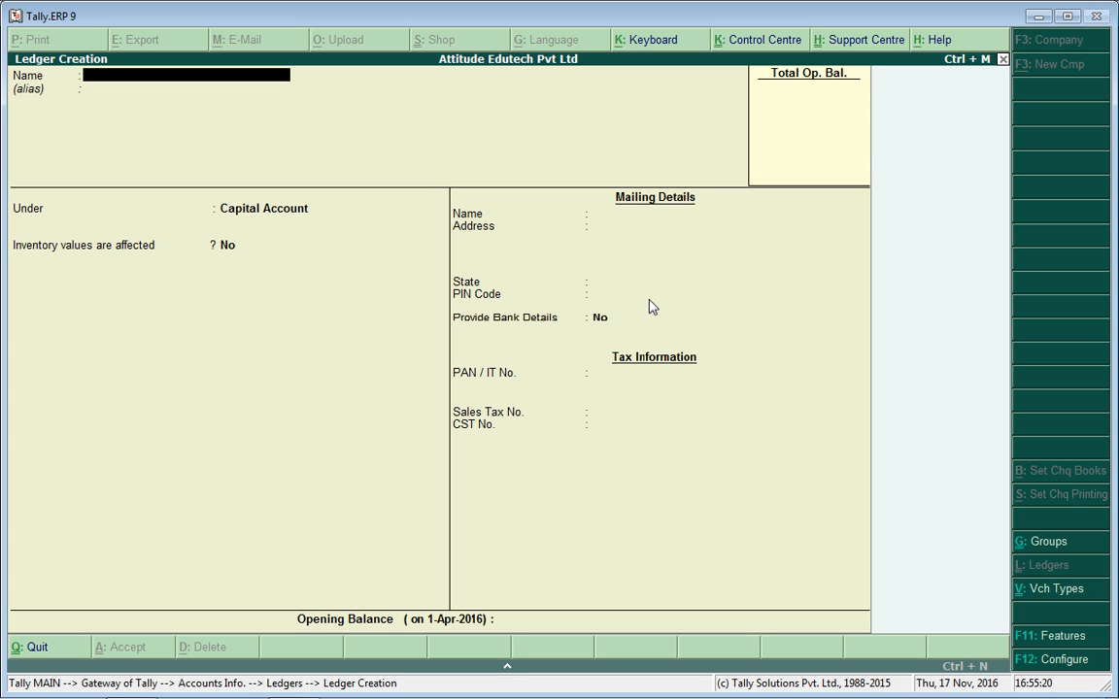
Name the new ledger Attitude Capital A/c.1 after the duplicate-name error.
{"action": "type", "text": "Attitude Capital"}
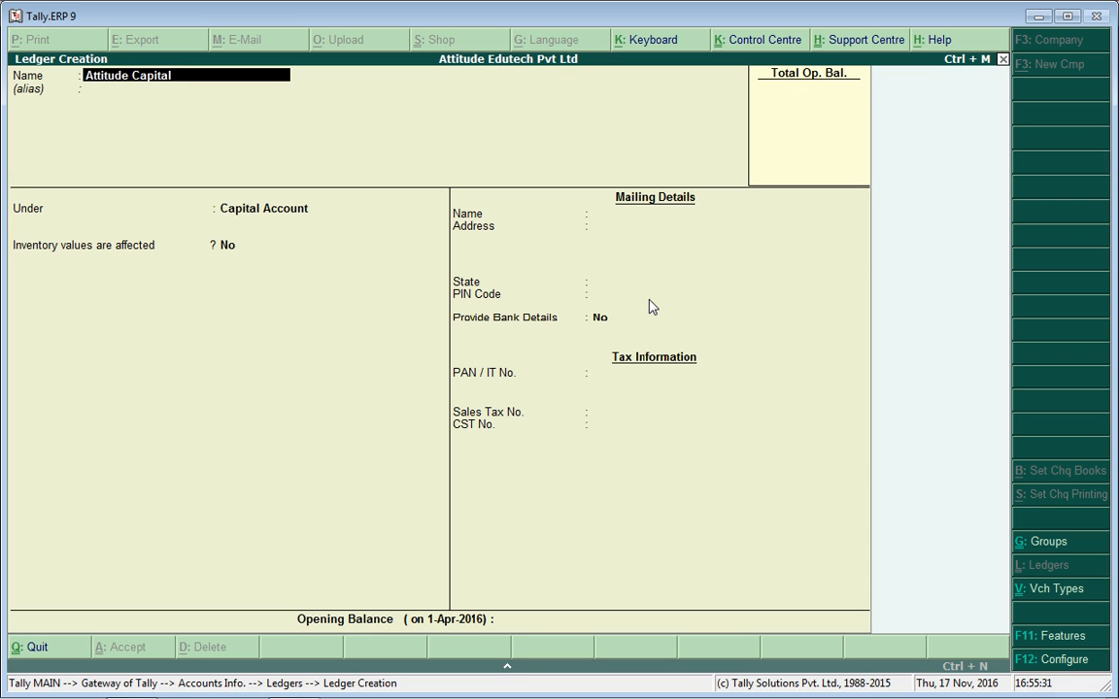
{"action": "type", "text": "a/c"}
{"action": "key", "text": "Return"}
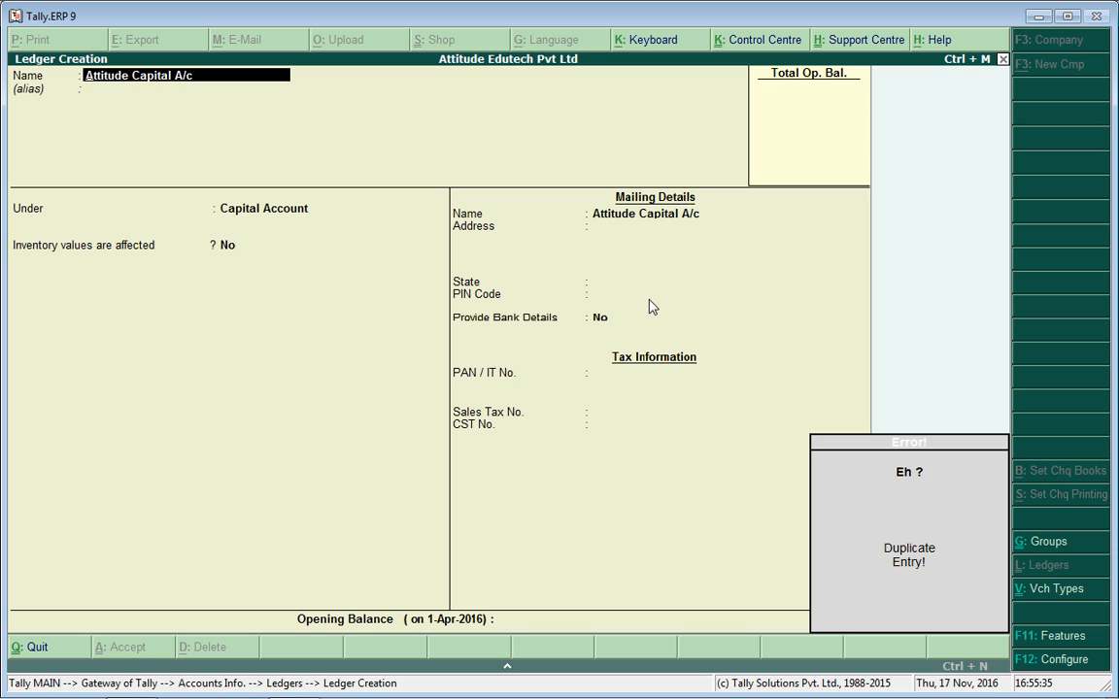
{"action": "type", "text": "."}
{"action": "key", "text": "Return"}
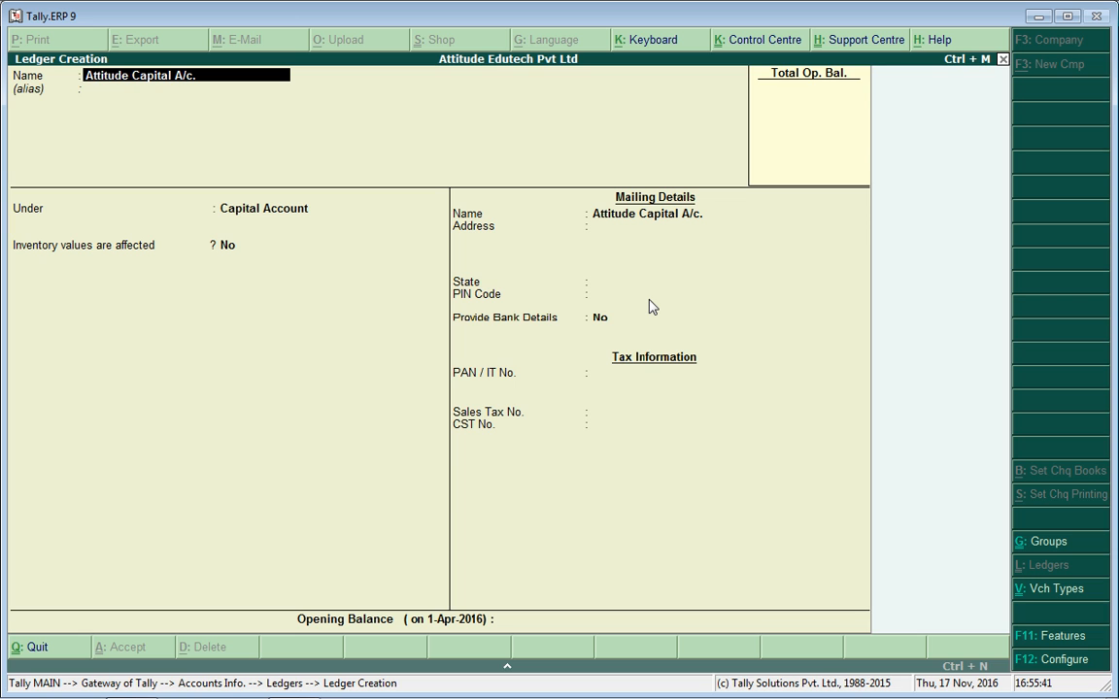
{"action": "key", "text": "Return"}
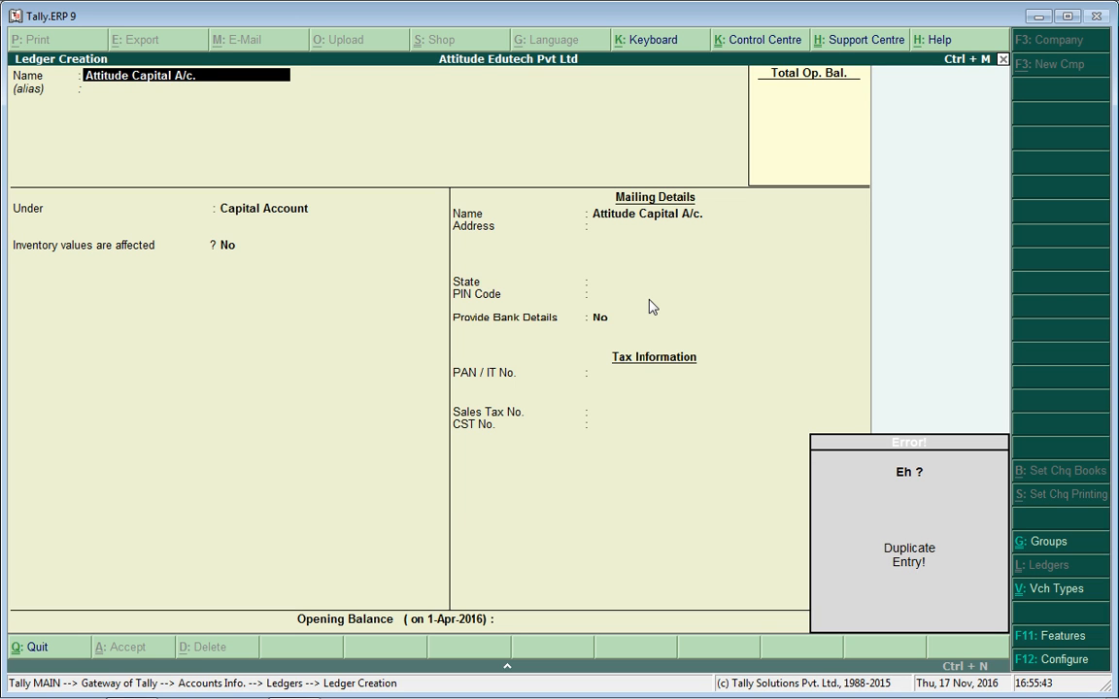
{"action": "type", "text": "1"}
{"action": "key", "text": "Return"}
{"action": "key", "text": "Return"}
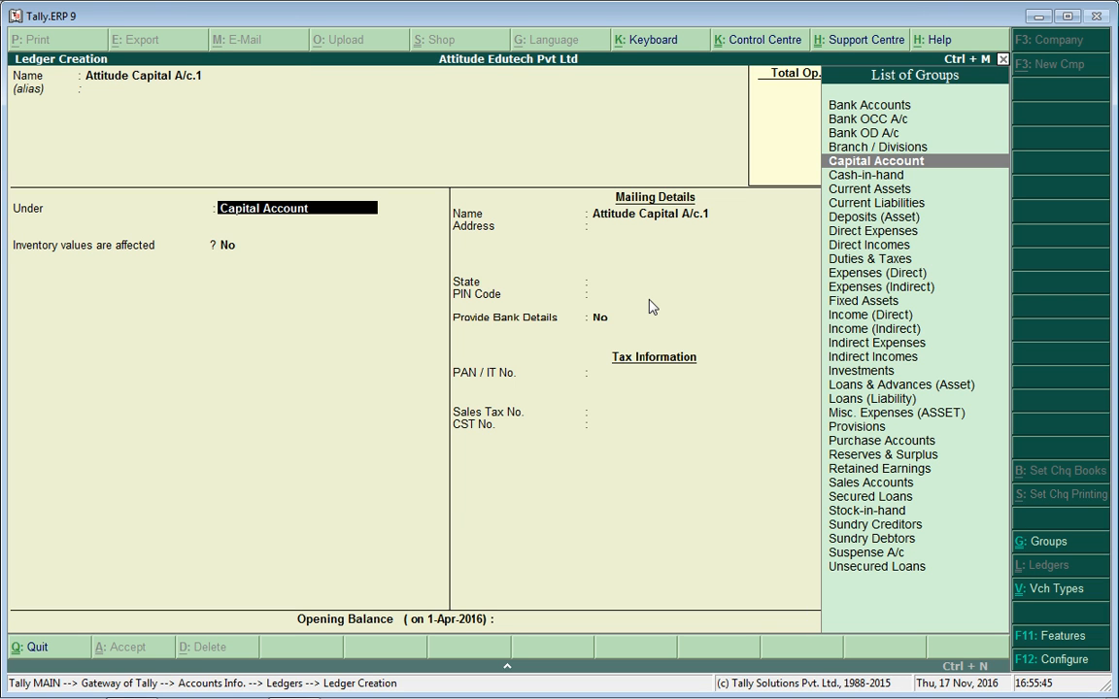
{"action": "key", "text": "Return"}
{"action": "key", "text": "Return"}
{"action": "key", "text": "Return"}
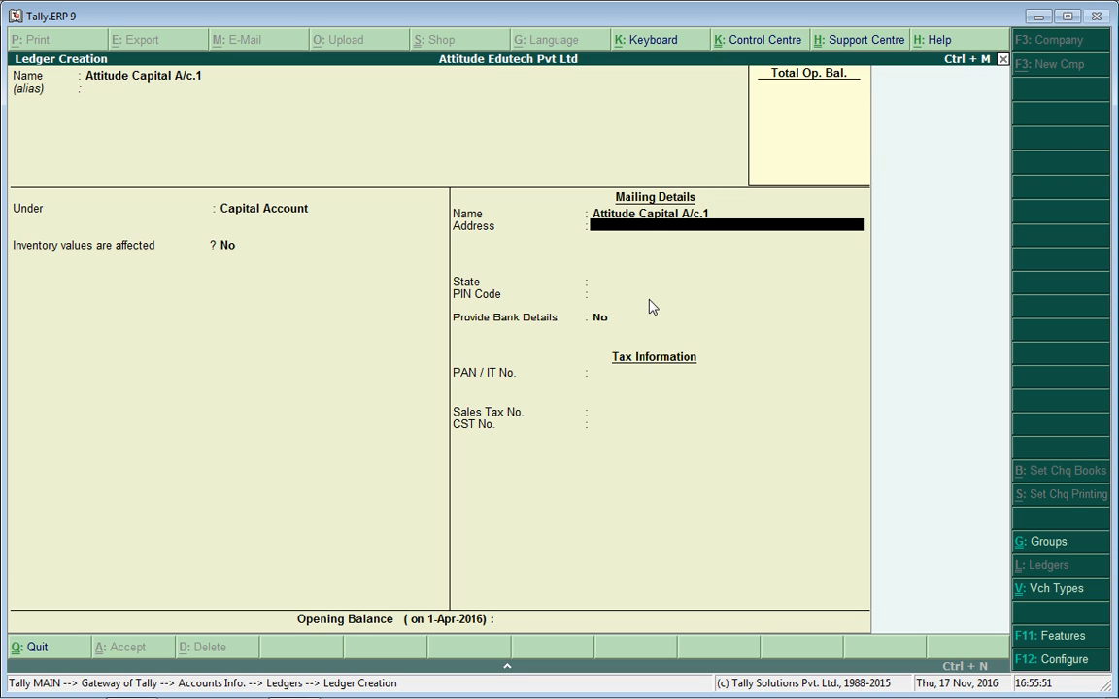
Set the ledger's state to Delhi, skip the remaining fields and save it.
{"action": "key", "text": "Return"}
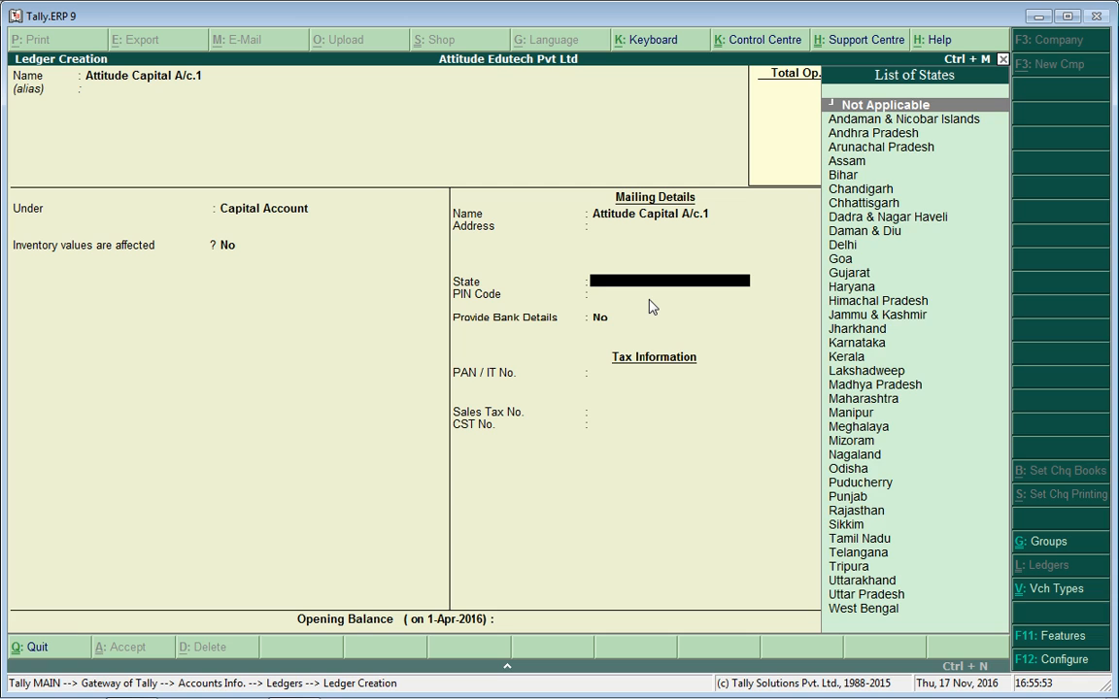
{"action": "type", "text": "De"}
{"action": "key", "text": "Return"}
{"action": "key", "text": "Return"}
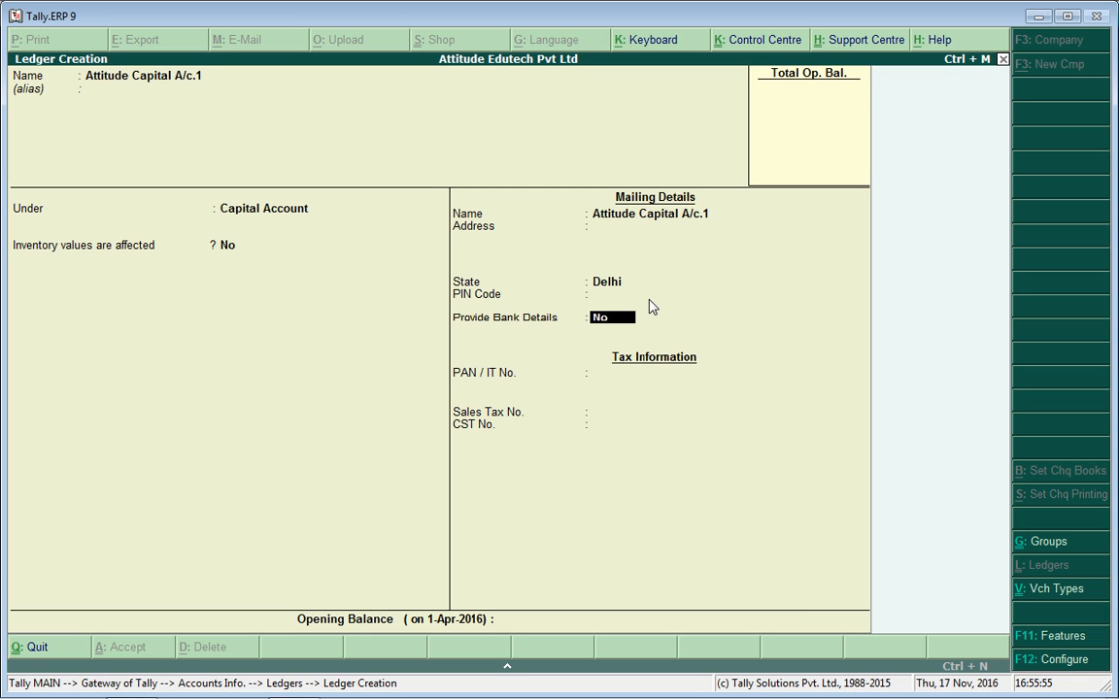
{"action": "key", "text": "Return"}
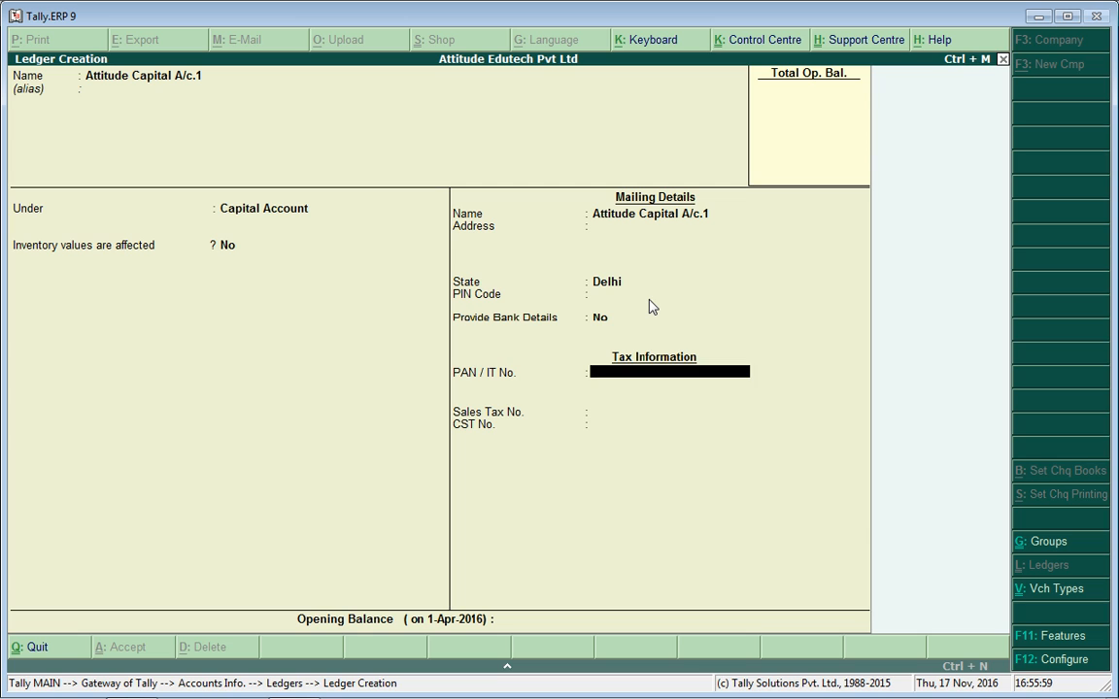
{"action": "key", "text": "Return"}
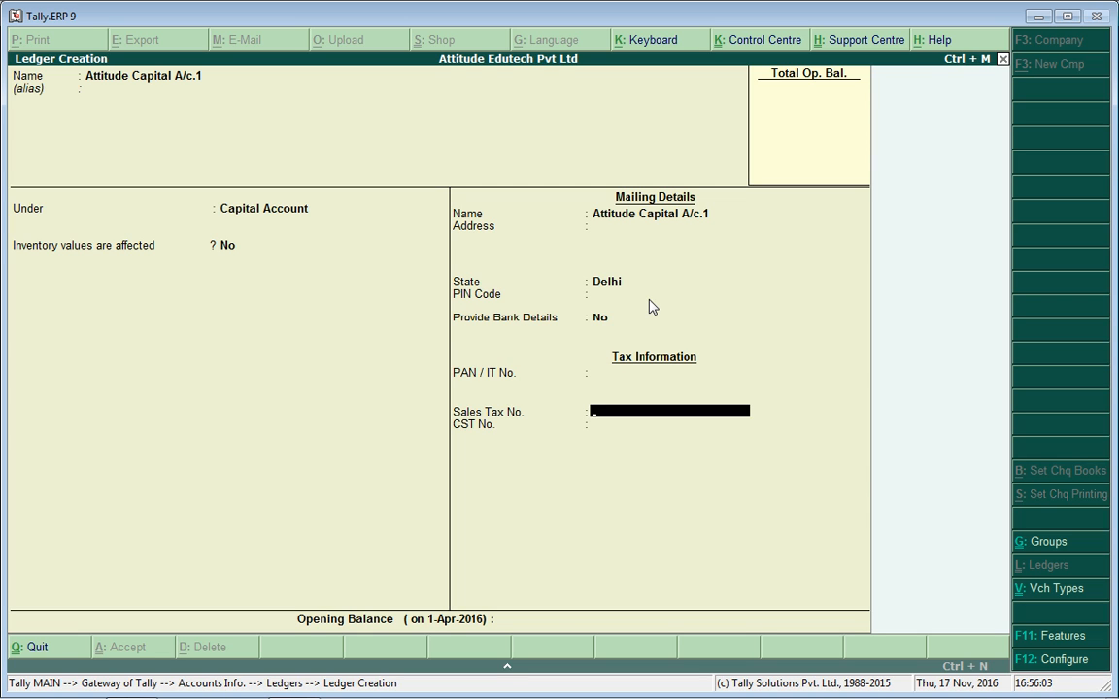
{"action": "key", "text": "Return"}
{"action": "key", "text": "Return"}
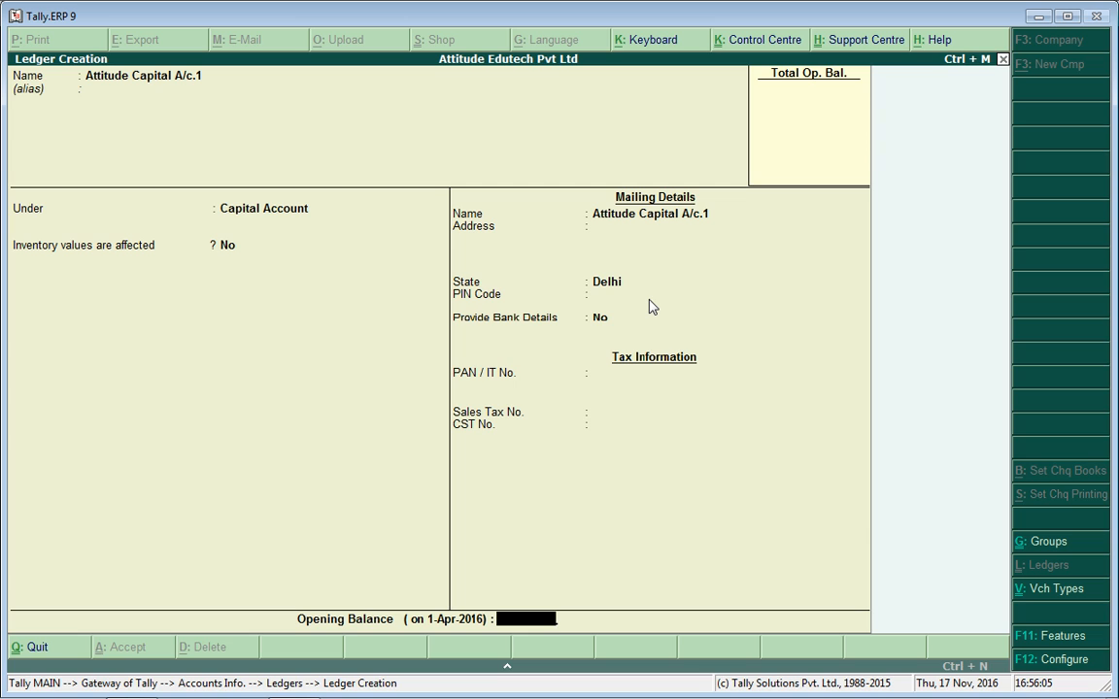
{"action": "key", "text": "BackSpace"}
{"action": "key", "text": "Return"}
{"action": "key", "text": "Return"}
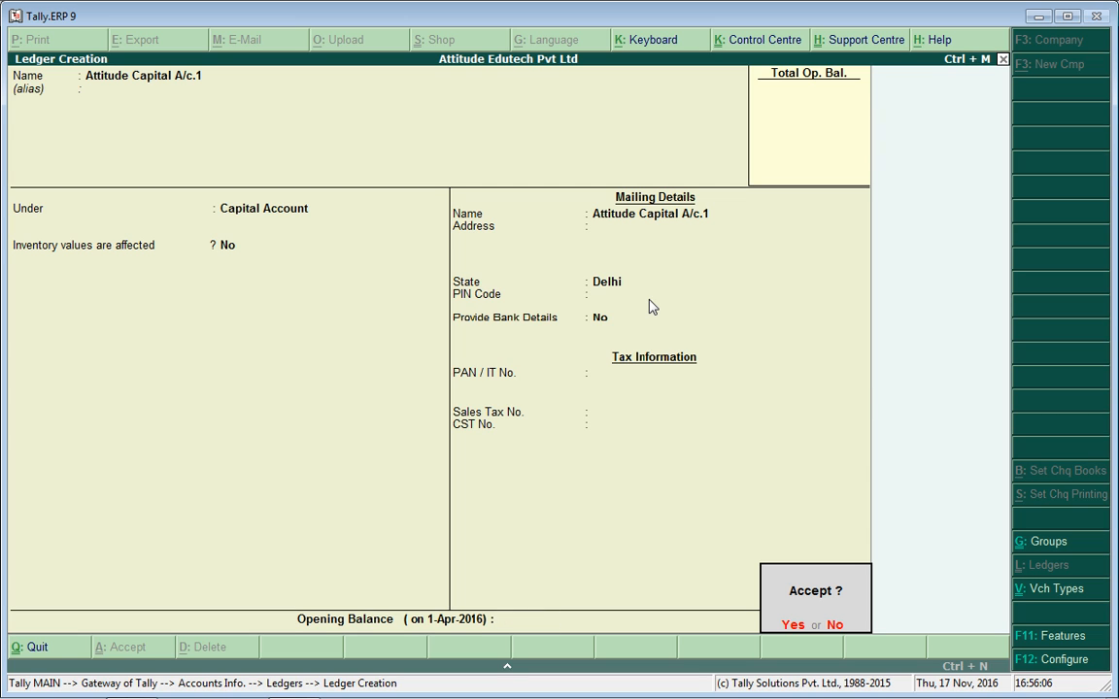
{"action": "key", "text": "BackSpace"}
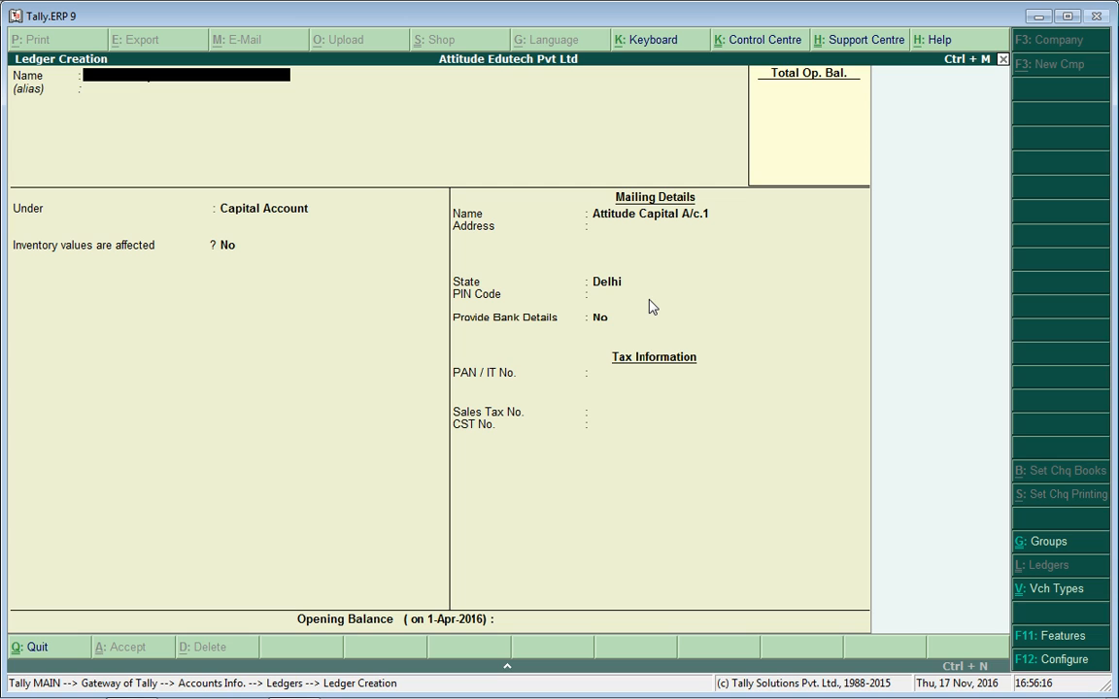
Create and save the Furniture1 ledger under Fixed Assets.
{"action": "type", "text": "Furniture1"}
{"action": "key", "text": "Return"}
{"action": "key", "text": "Return"}
{"action": "key", "text": "Return"}
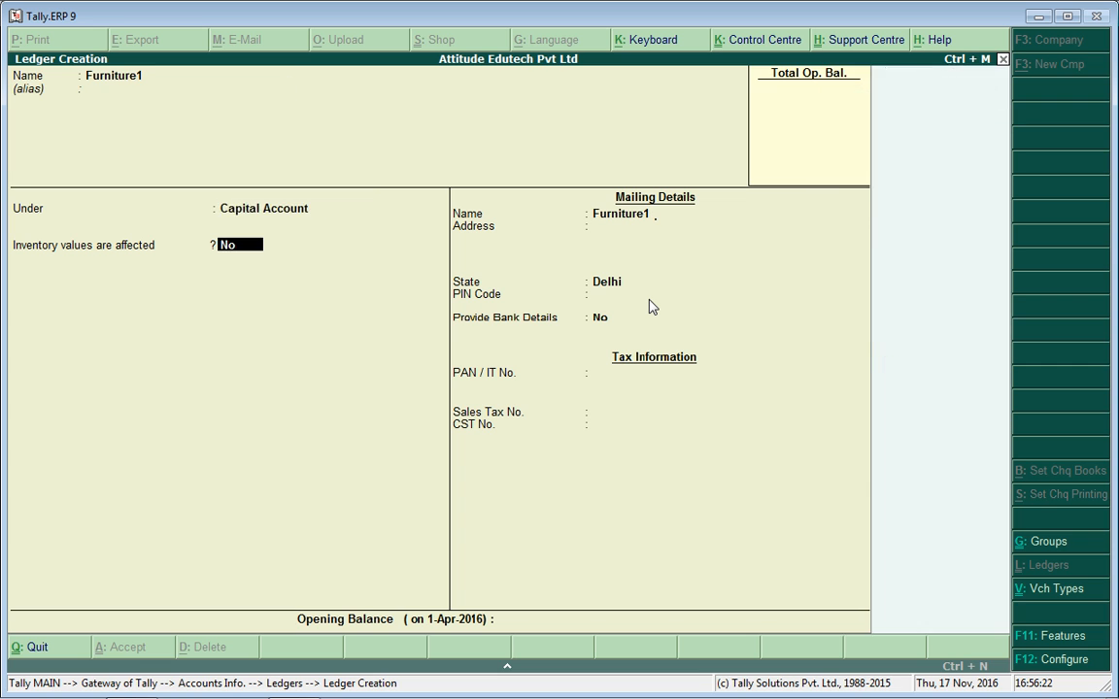
{"action": "key", "text": "BackSpace"}
{"action": "type", "text": "F"}
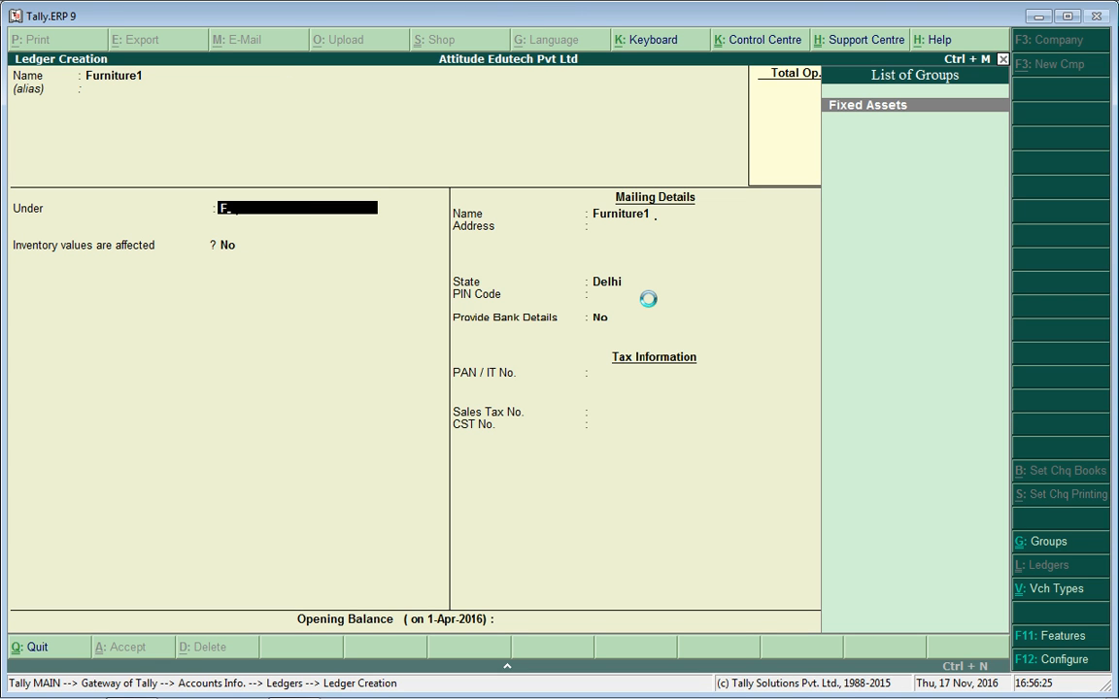
{"action": "key", "text": "Return"}
{"action": "key", "text": "Return"}
{"action": "key", "text": "Return"}
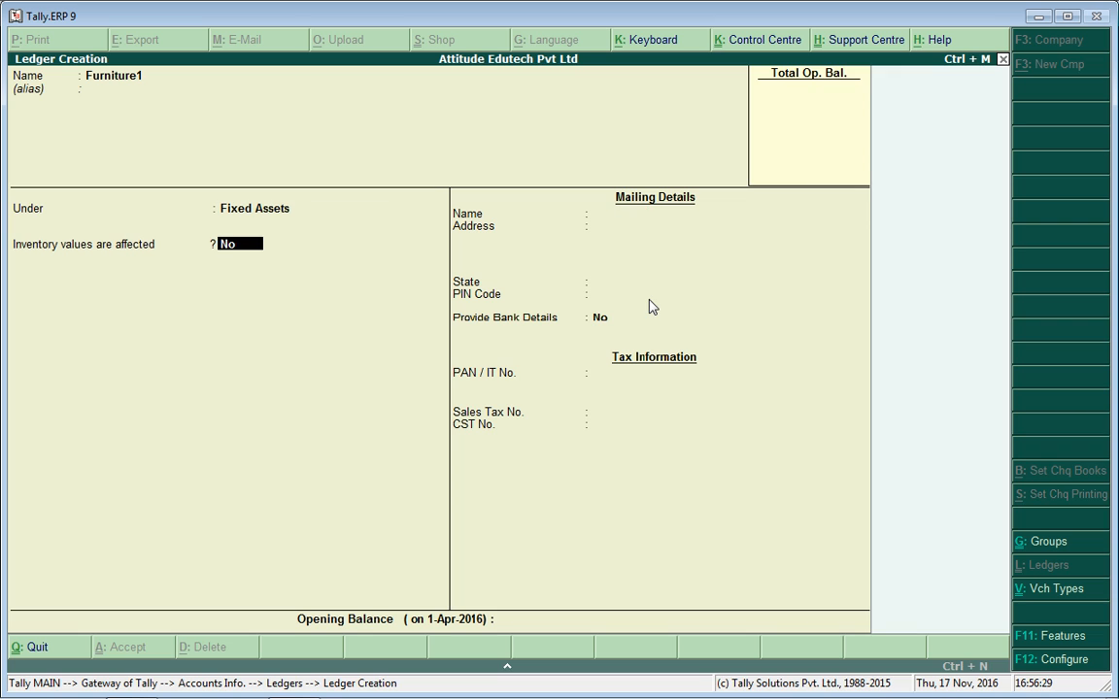
{"action": "key", "text": "Return"}
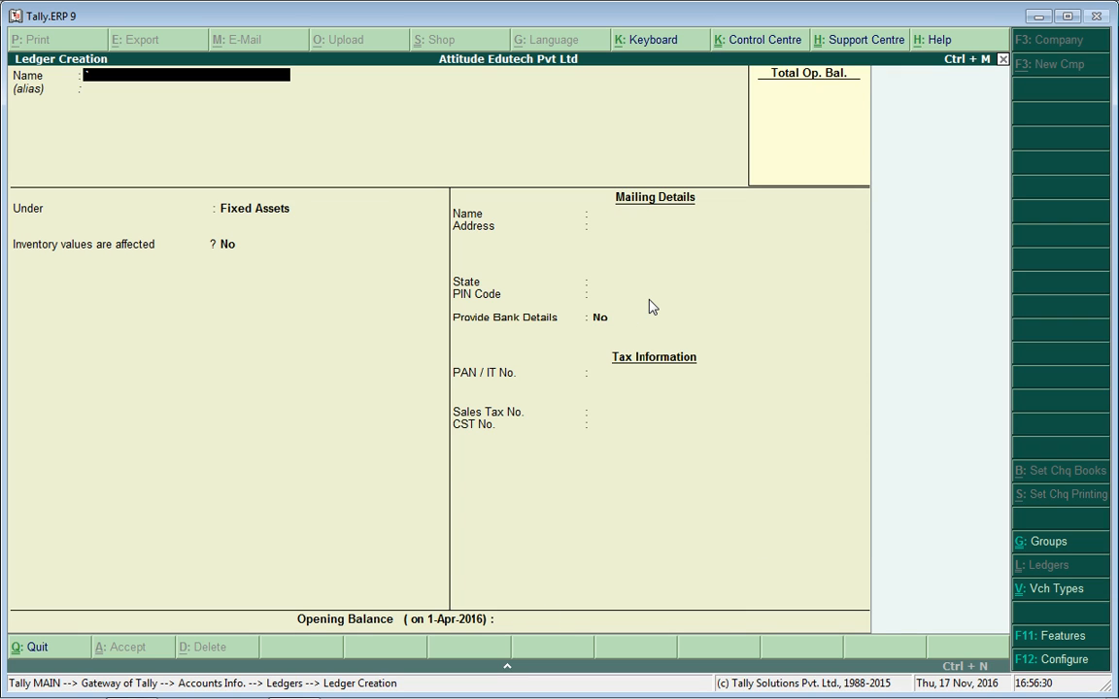
{"action": "key", "text": "Escape"}
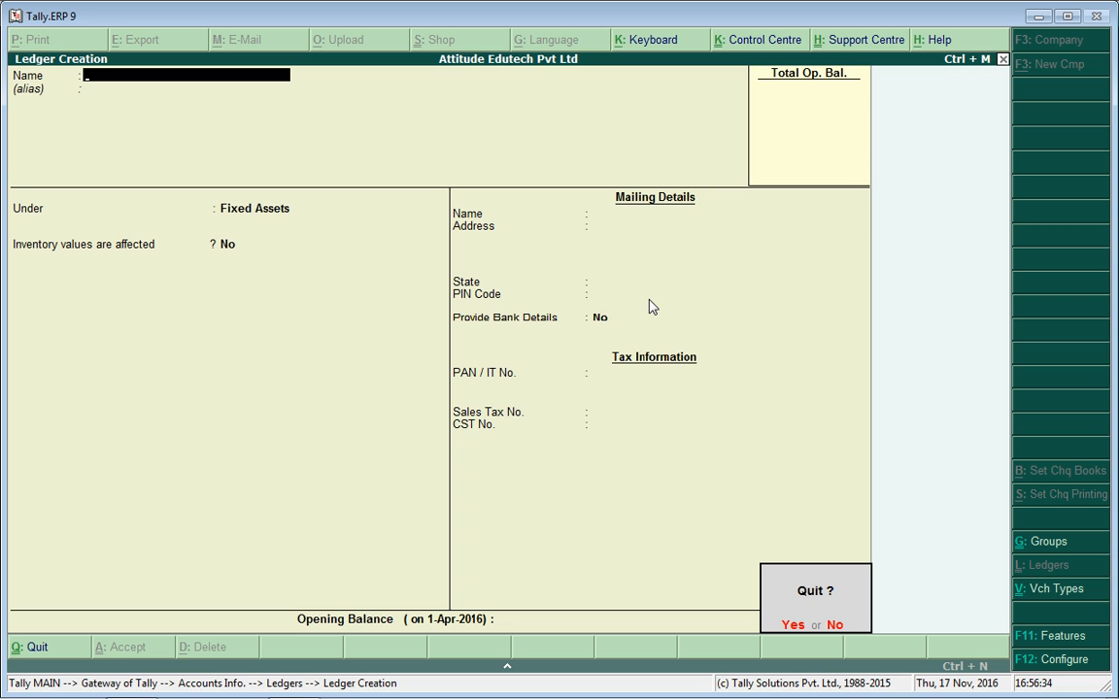
Leave ledger creation and browse the existing ledgers down to Raj Pvt Ltd.
{"action": "key", "text": "y"}
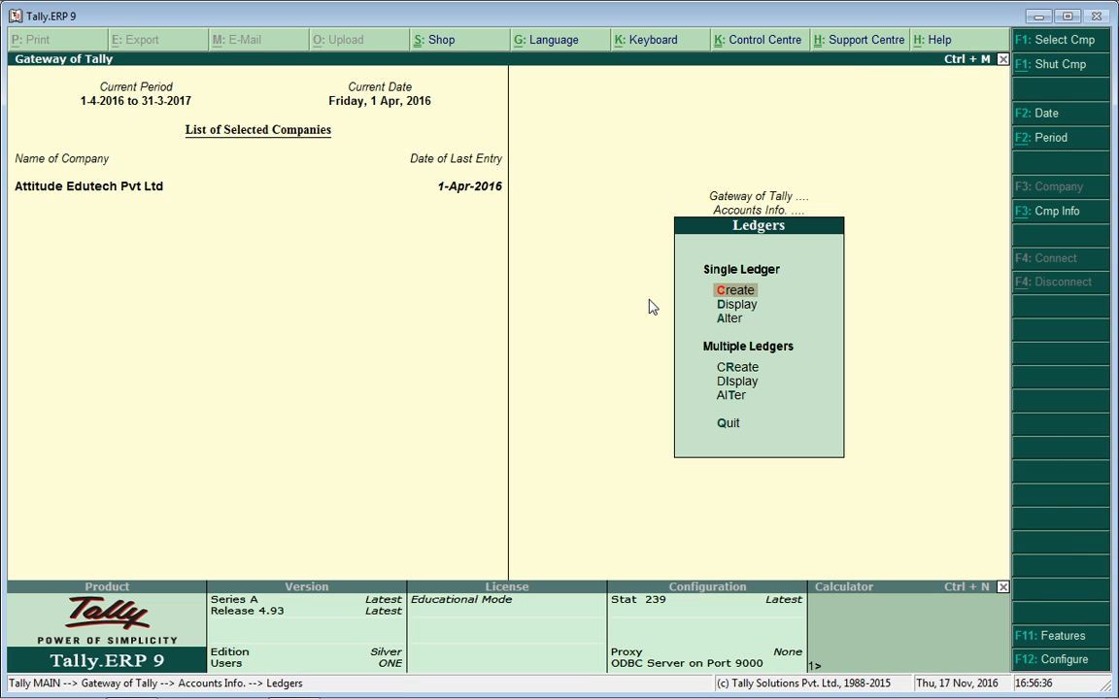
{"action": "key", "text": "Down"}
{"action": "key", "text": "Return"}
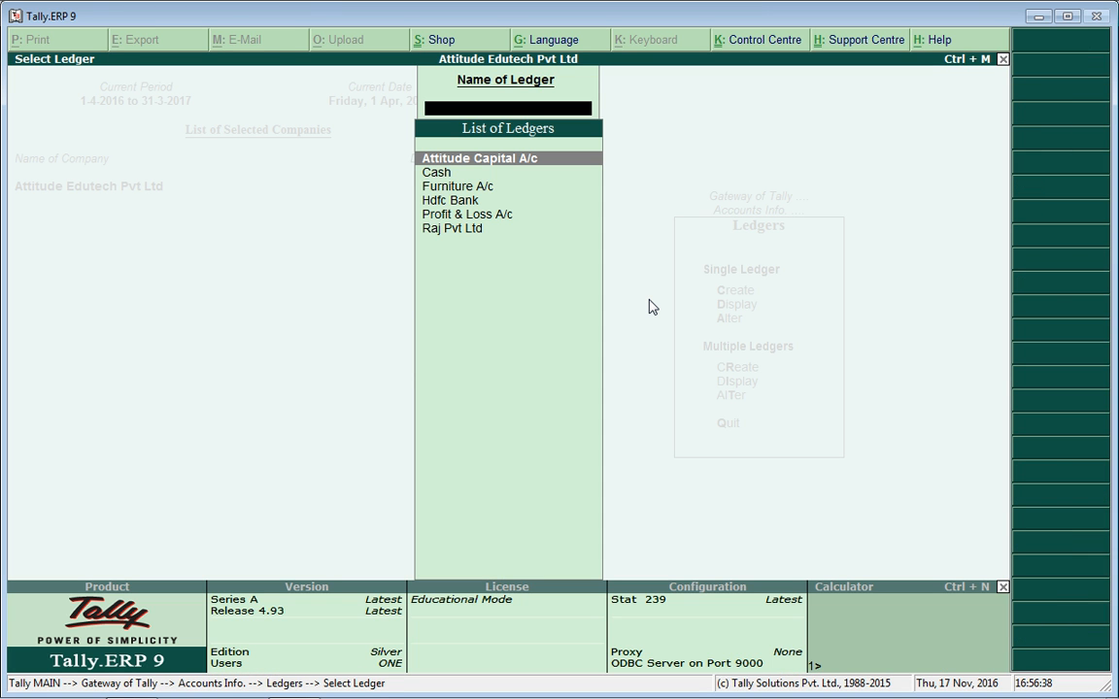
{"action": "key", "text": "Down"}
{"action": "key", "text": "Down"}
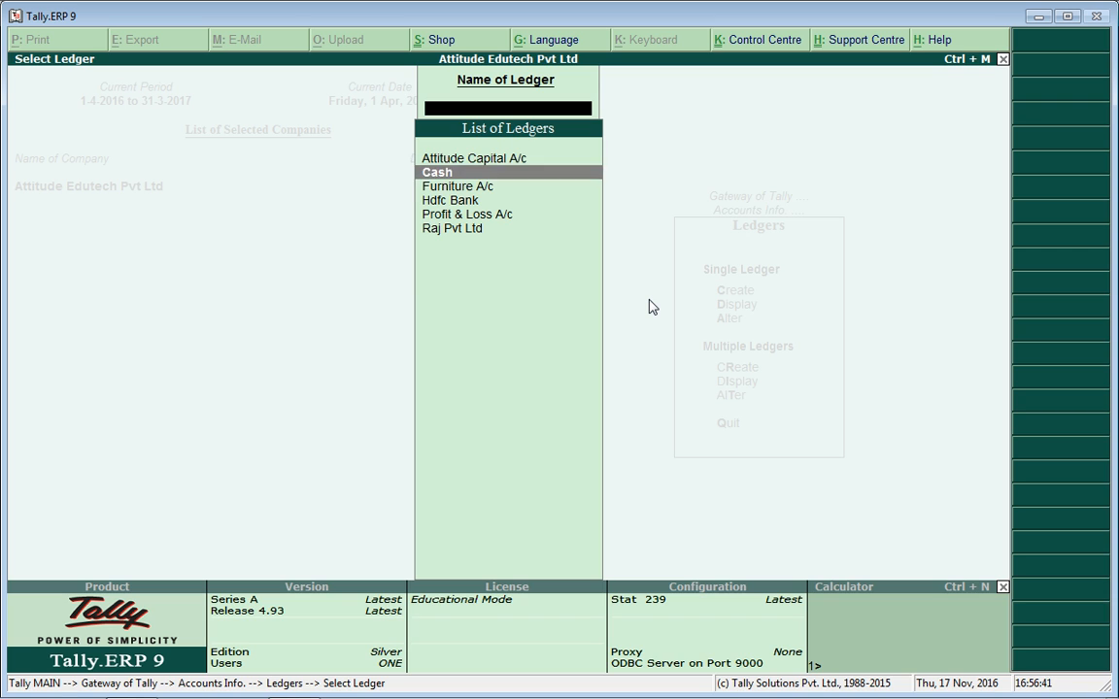
{"action": "key", "text": "Down"}
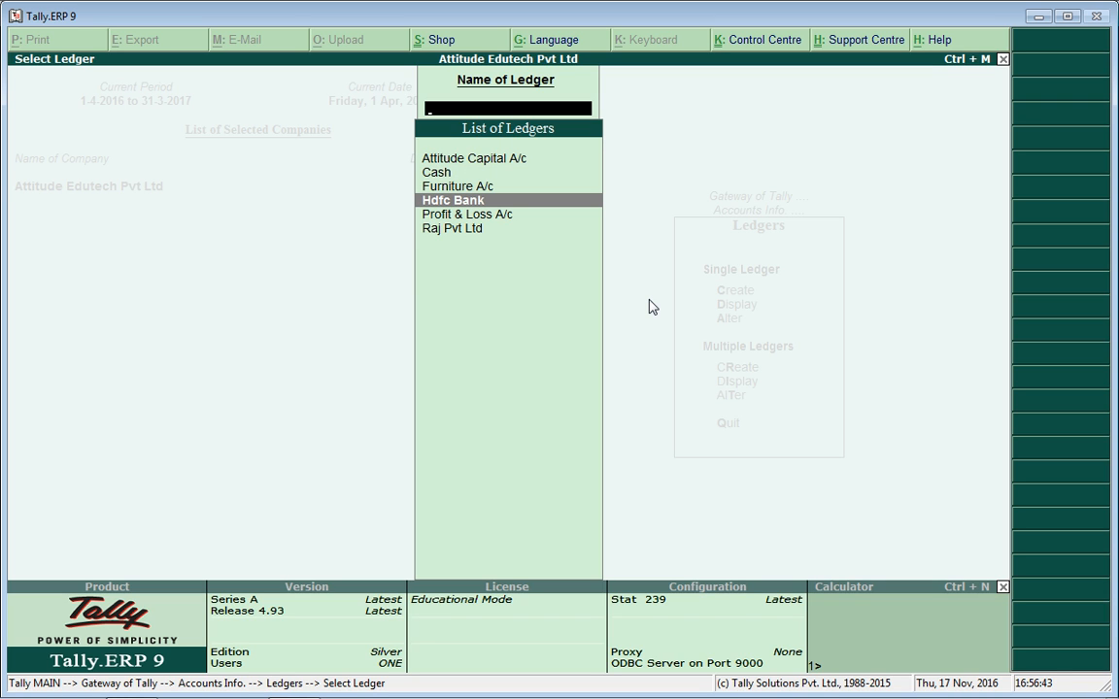
{"action": "key", "text": "Down"}
{"action": "key", "text": "Down"}
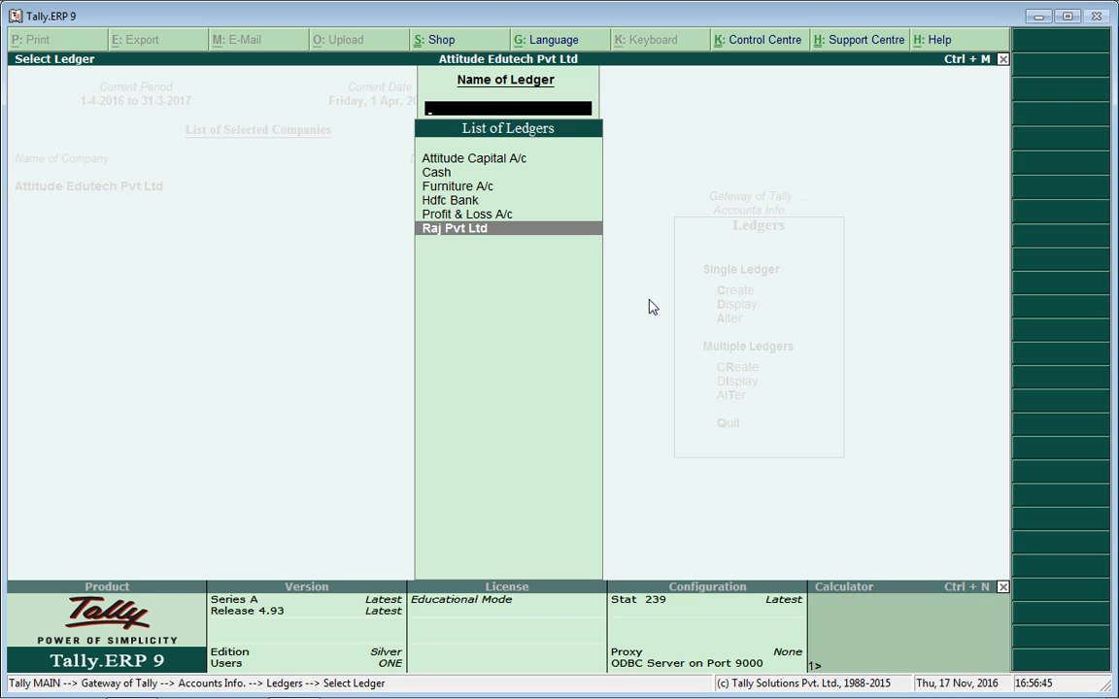
{"action": "key", "text": "Escape"}
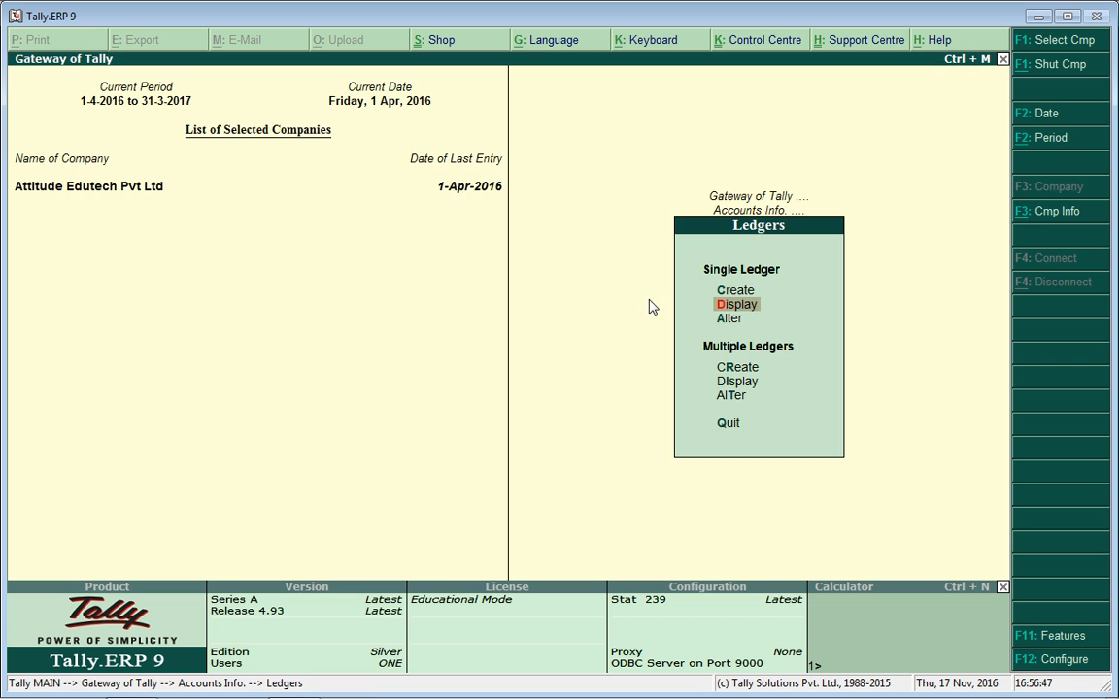
Alter Attitude Capital A/c to add its sales tax number and save.
{"action": "key", "text": "Down"}
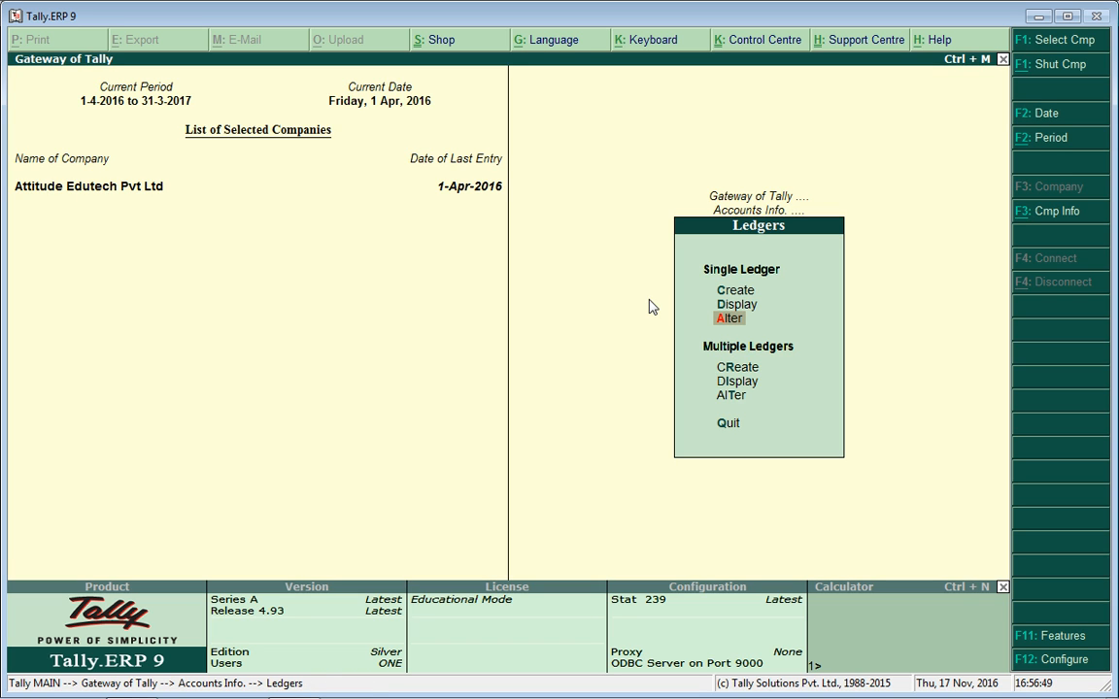
{"action": "key", "text": "Return"}
{"action": "key", "text": "Down"}
{"action": "key", "text": "Up"}
{"action": "key", "text": "Return"}
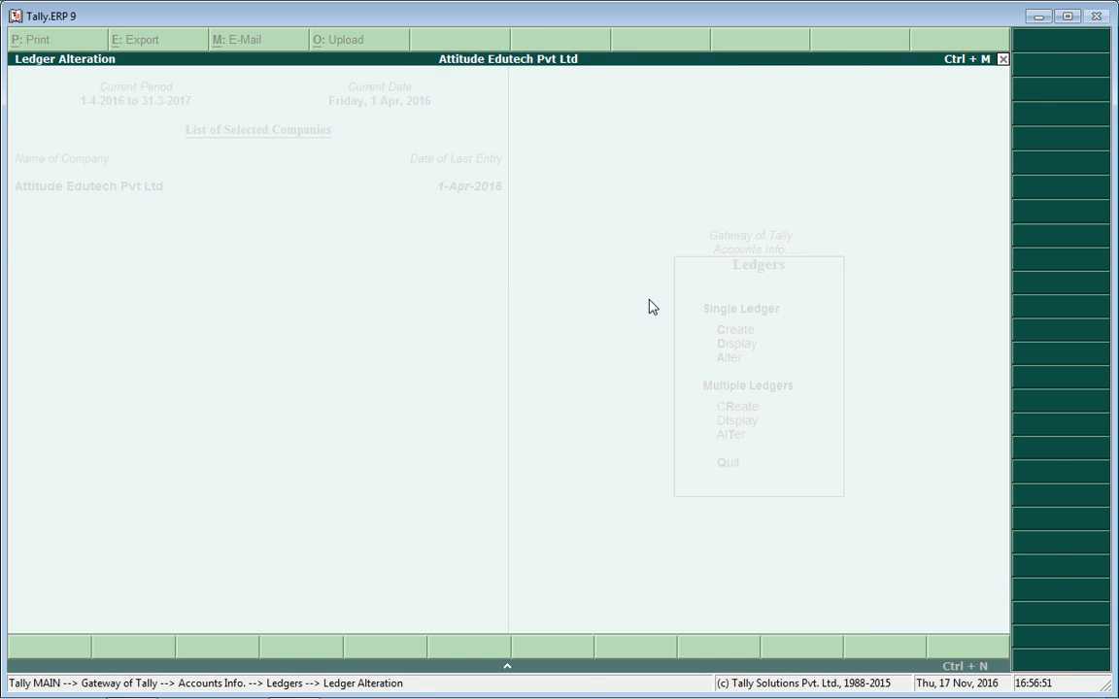
{"action": "key", "text": "Return"}
{"action": "key", "text": "Return"}
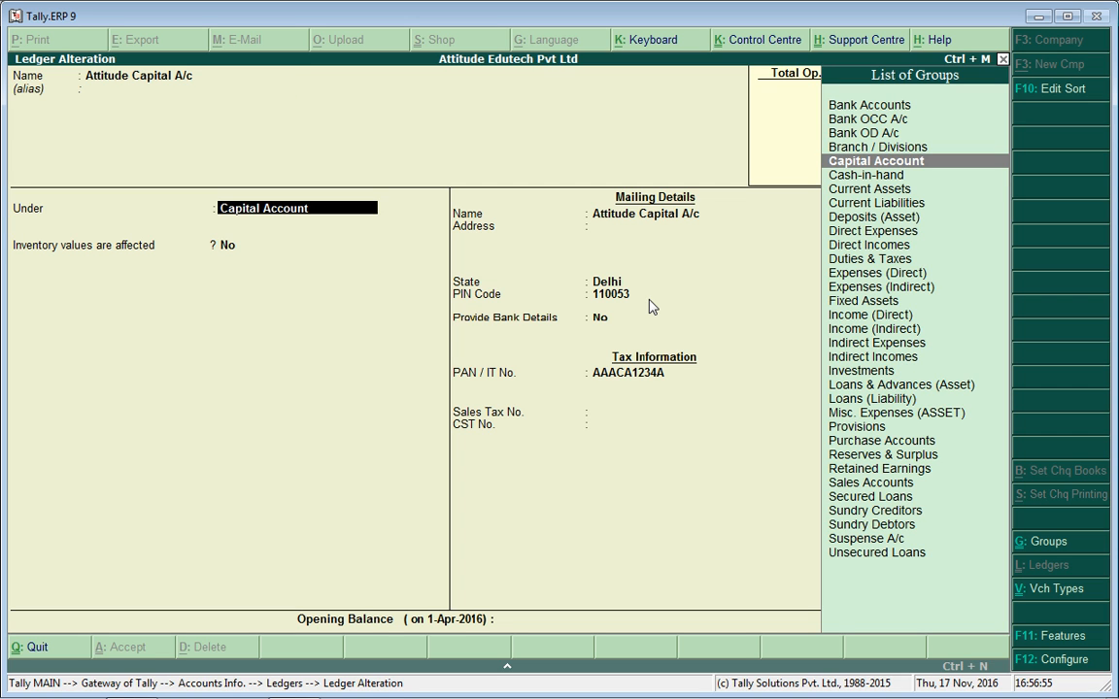
{"action": "key", "text": "Return"}
{"action": "key", "text": "Return"}
{"action": "key", "text": "Return"}
{"action": "key", "text": "Return"}
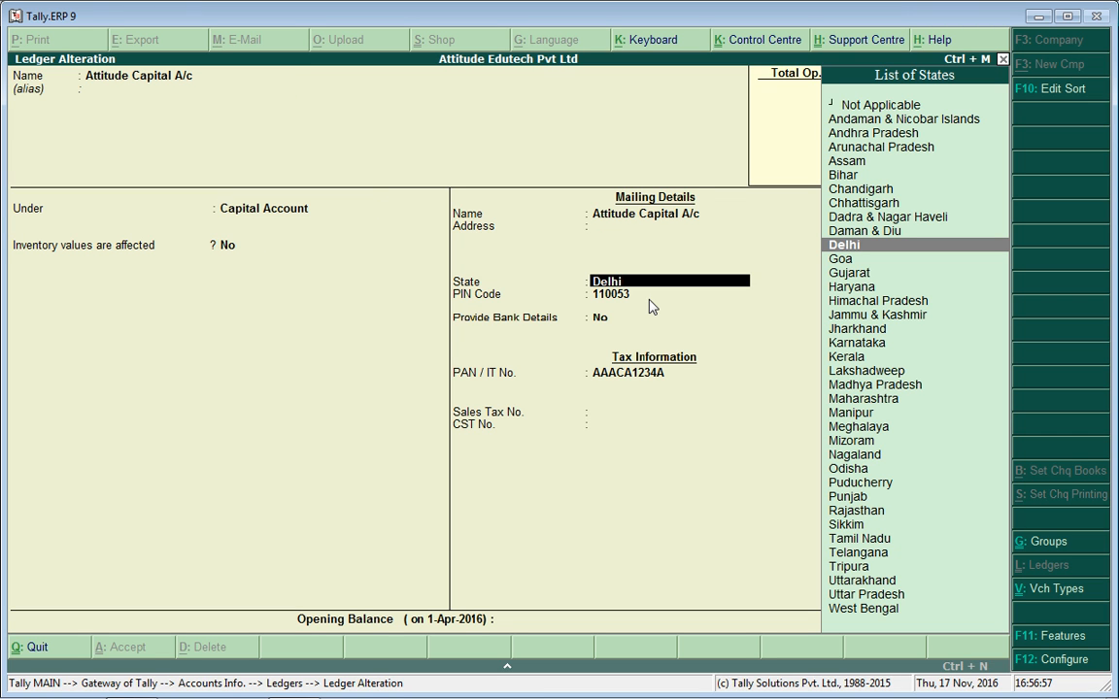
{"action": "key", "text": "Return"}
{"action": "key", "text": "Return"}
{"action": "key", "text": "Return"}
{"action": "key", "text": "Return"}
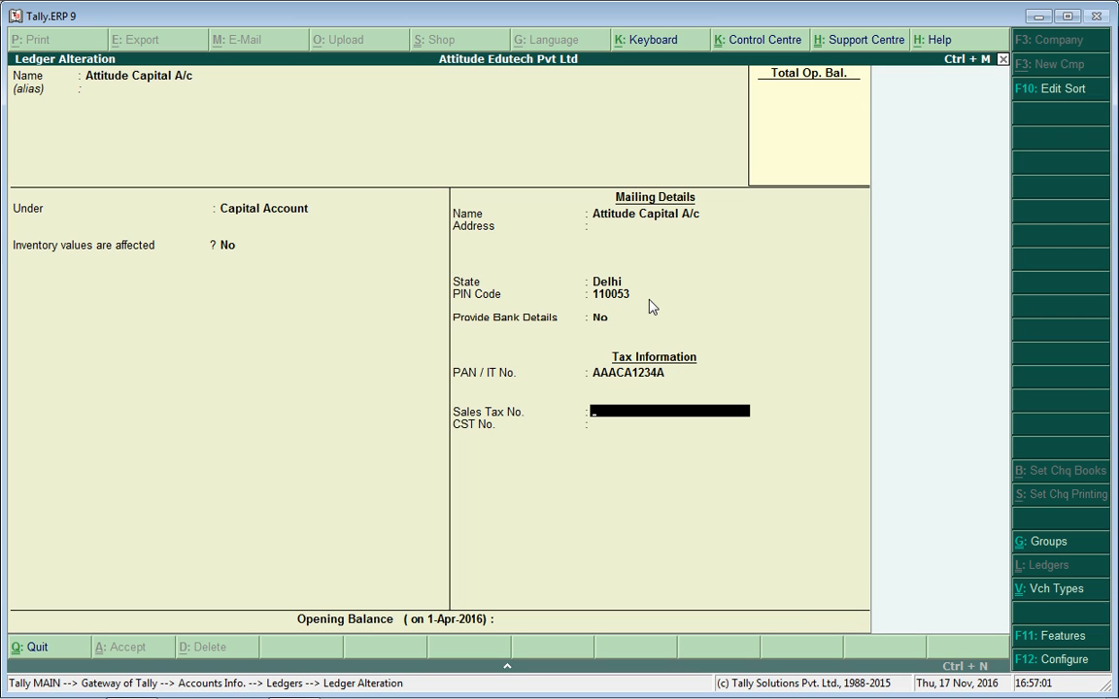
{"action": "key", "text": "Return"}
{"action": "key", "text": "Return"}
{"action": "key", "text": "Return"}
{"action": "key", "text": "Return"}
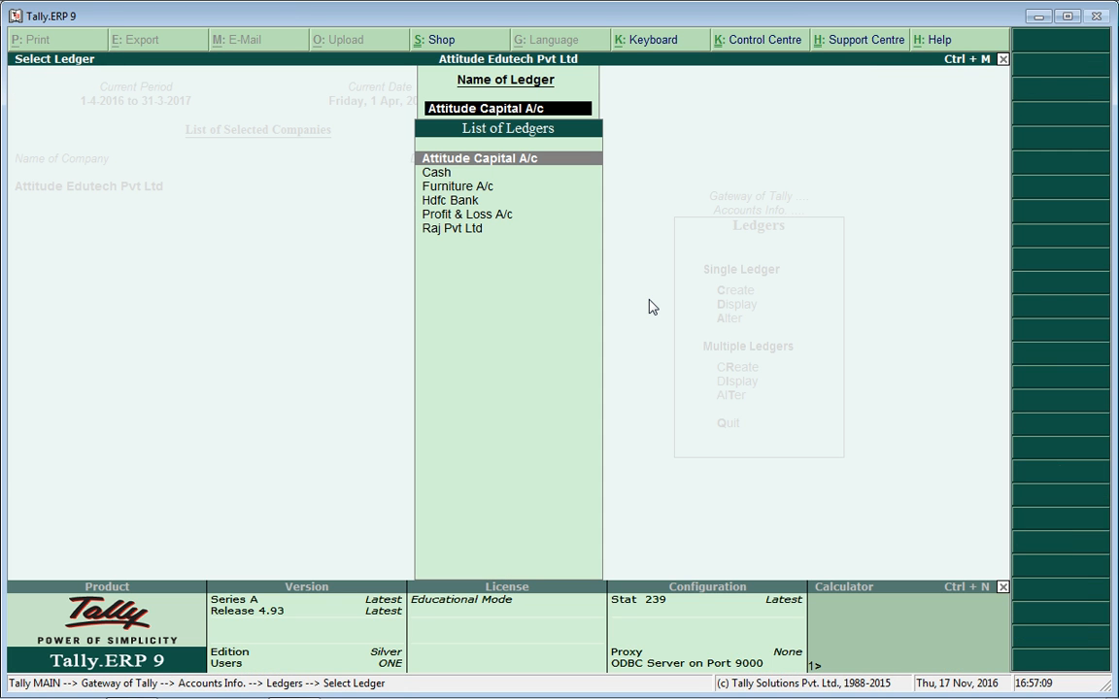
Open Raj Pvt Ltd in Ledger Alteration, quit without changes, and return to Gateway of Tally.
{"action": "key", "text": "Down"}
{"action": "key", "text": "Down"}
{"action": "key", "text": "Down"}
{"action": "key", "text": "Down"}
{"action": "key", "text": "Down"}
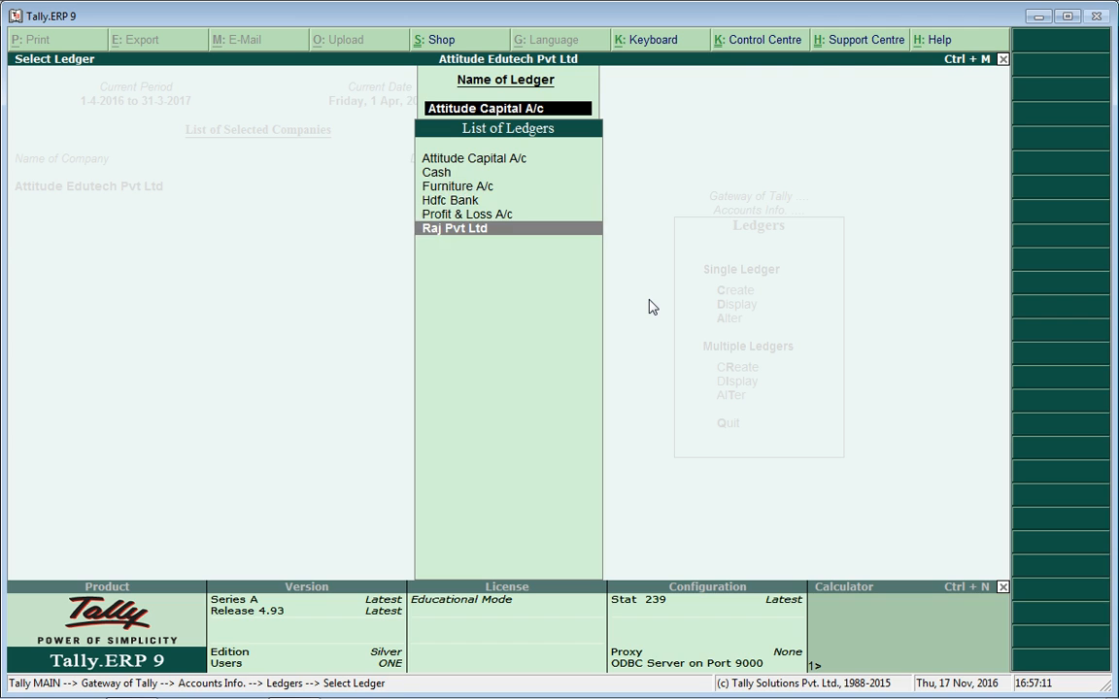
{"action": "key", "text": "Return"}
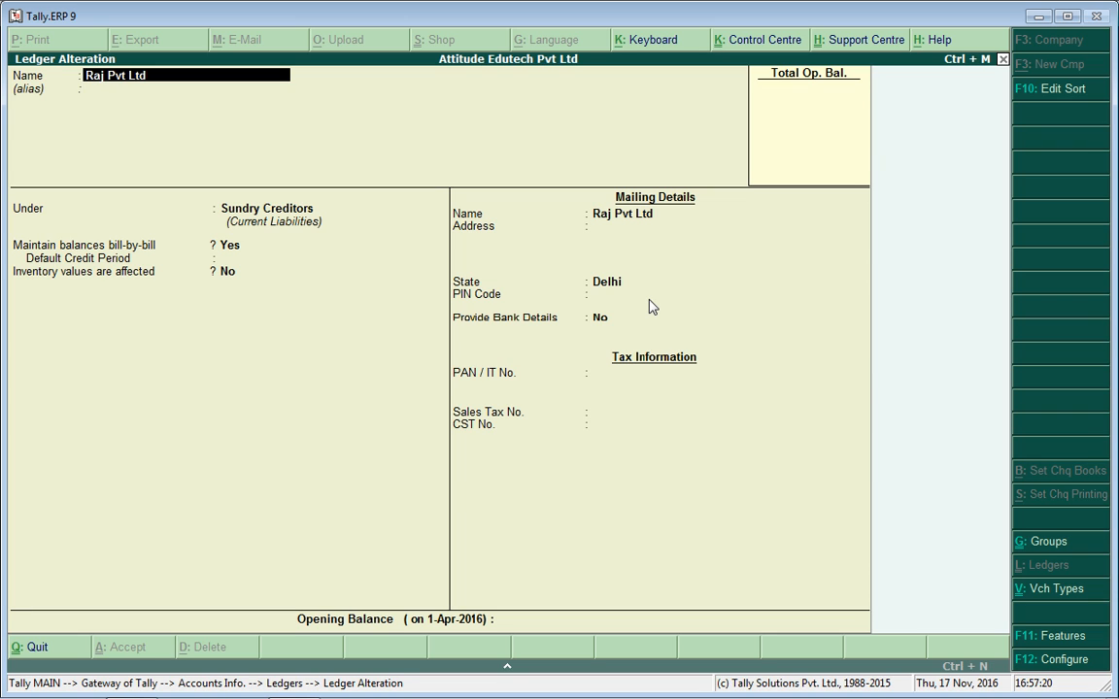
{"action": "key", "text": "BackSpace"}
{"action": "key", "text": "Escape"}
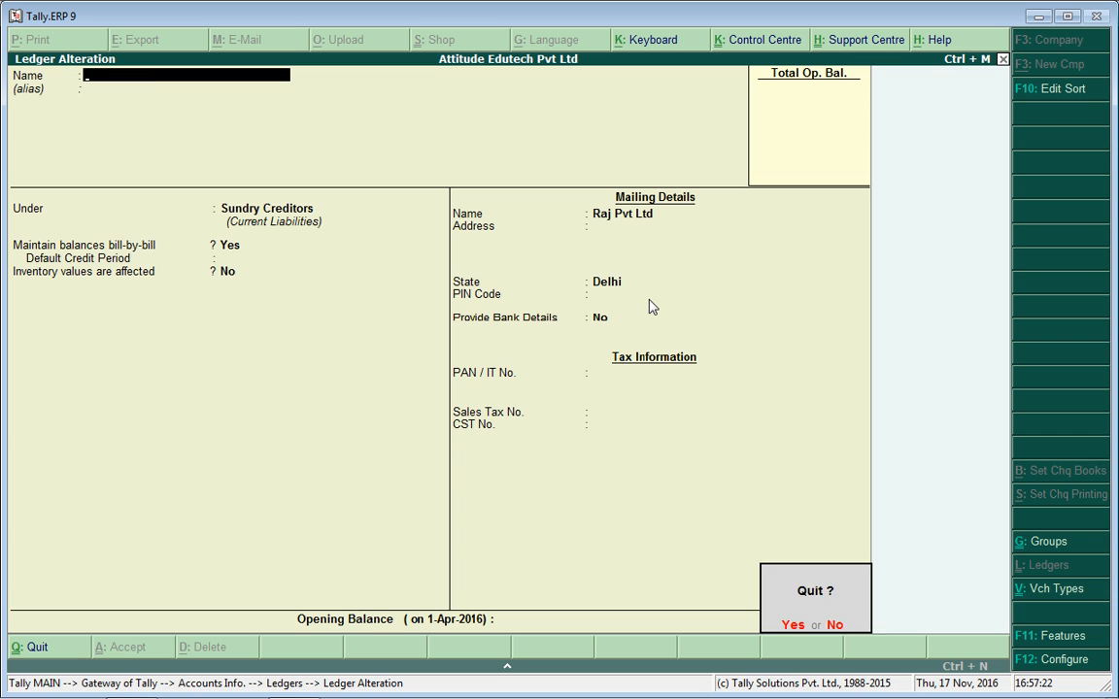
{"action": "key", "text": "y"}
{"action": "key", "text": "BackSpace"}
{"action": "key", "text": "Escape"}
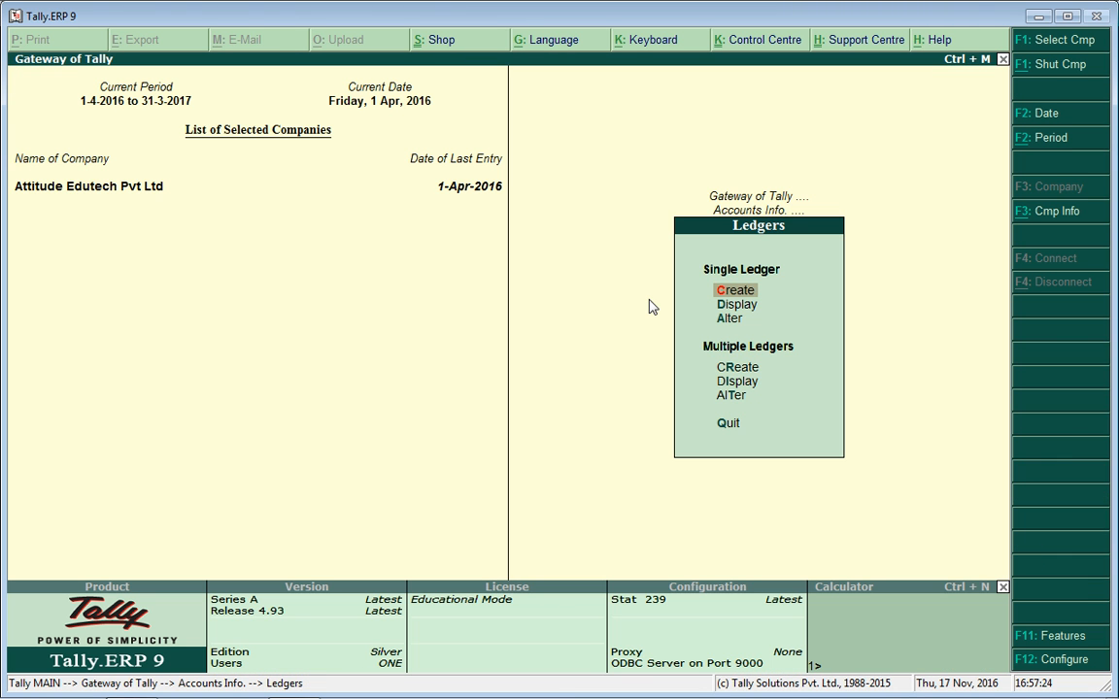
{"action": "key", "text": "Escape"}
{"action": "key", "text": "Escape"}
{"action": "key", "text": "Escape"}
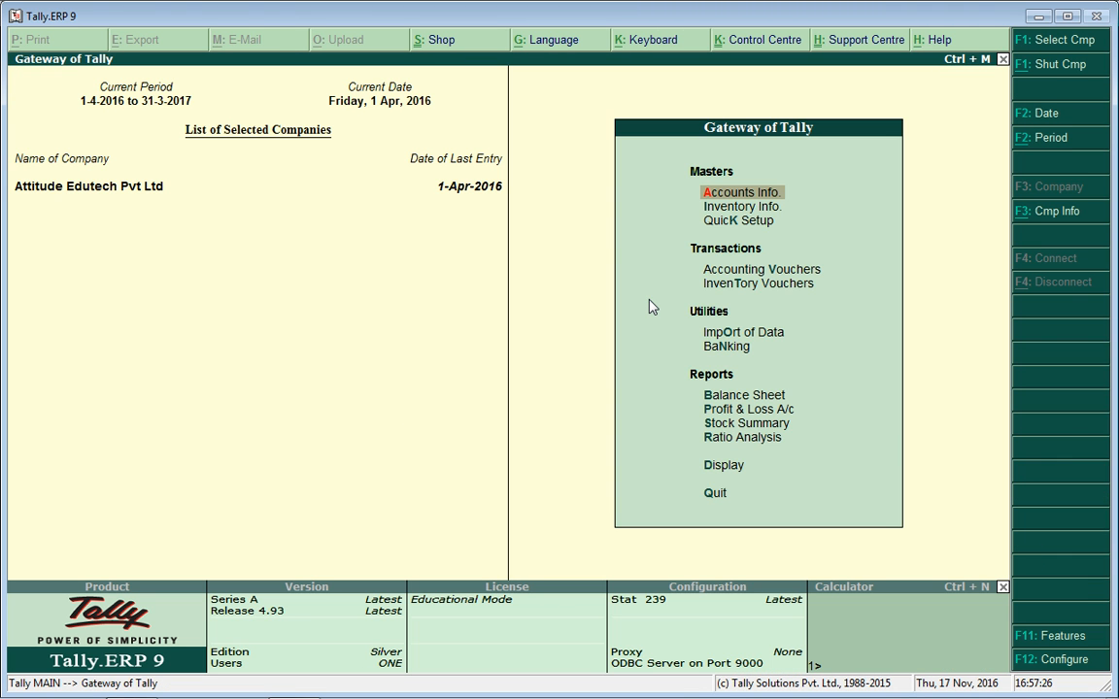
Delete the four Day Book vouchers: Contra, Payment, Receipt and Journal.
{"action": "key", "text": "d"}
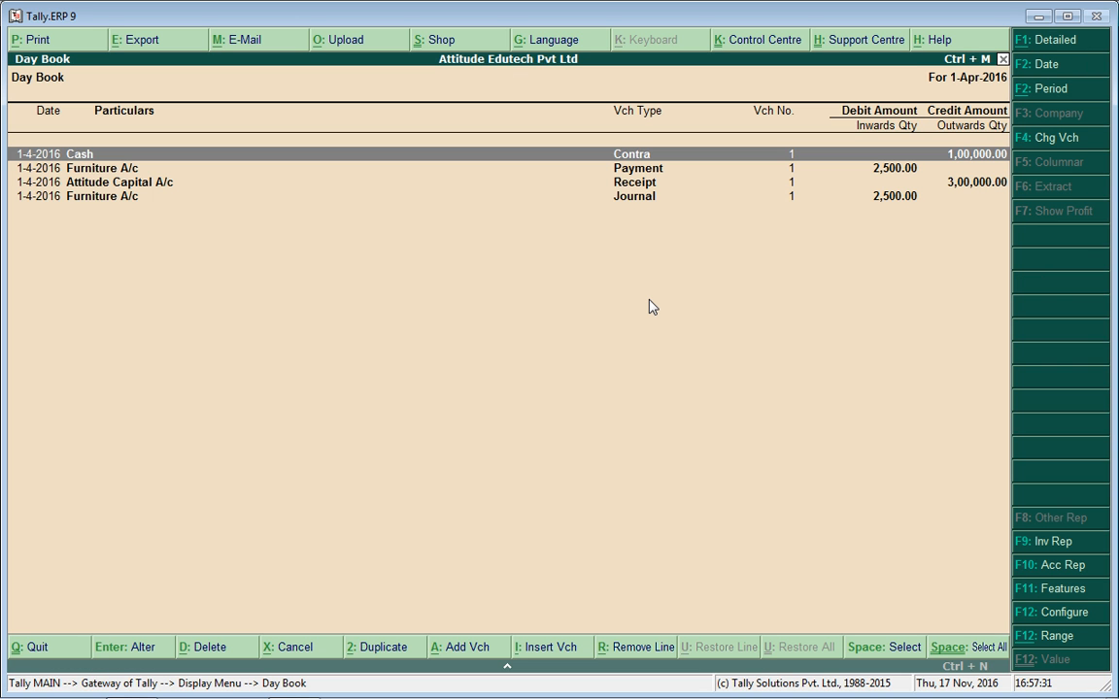
{"action": "key", "text": "alt+d"}
{"action": "key", "text": "y"}
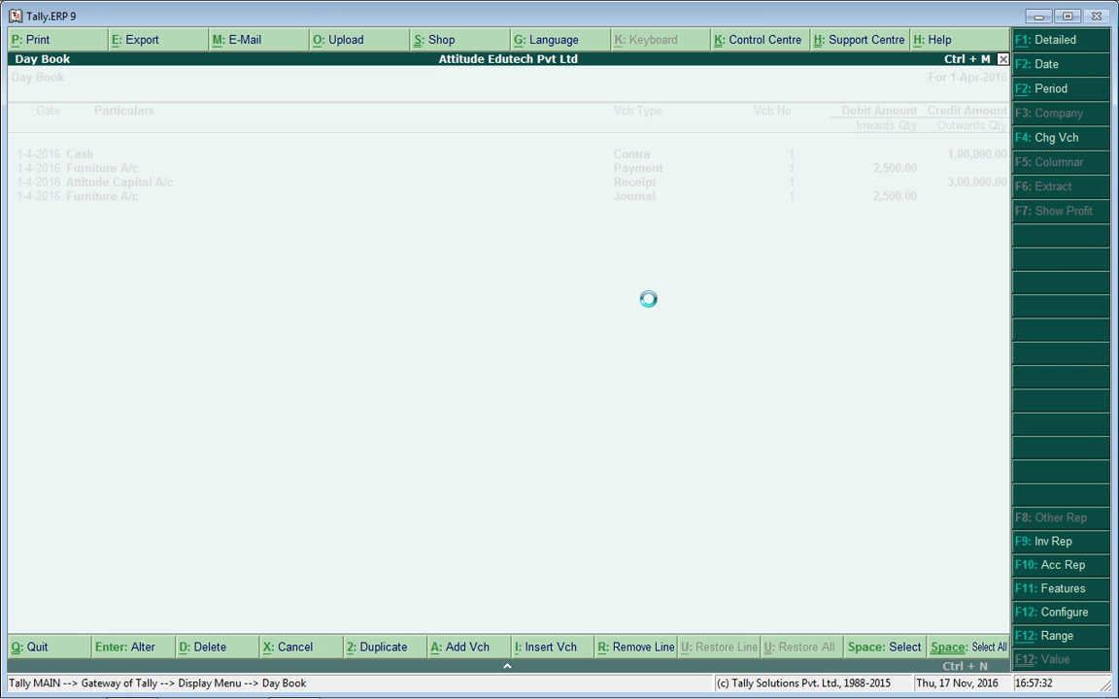
{"action": "key", "text": "alt+d"}
{"action": "key", "text": "y"}
{"action": "key", "text": "alt+d"}
{"action": "key", "text": "y"}
{"action": "key", "text": "alt+d"}
{"action": "key", "text": "y"}
Back out to the Gateway of Tally and open Accounts Info.
{"action": "key", "text": "Escape"}
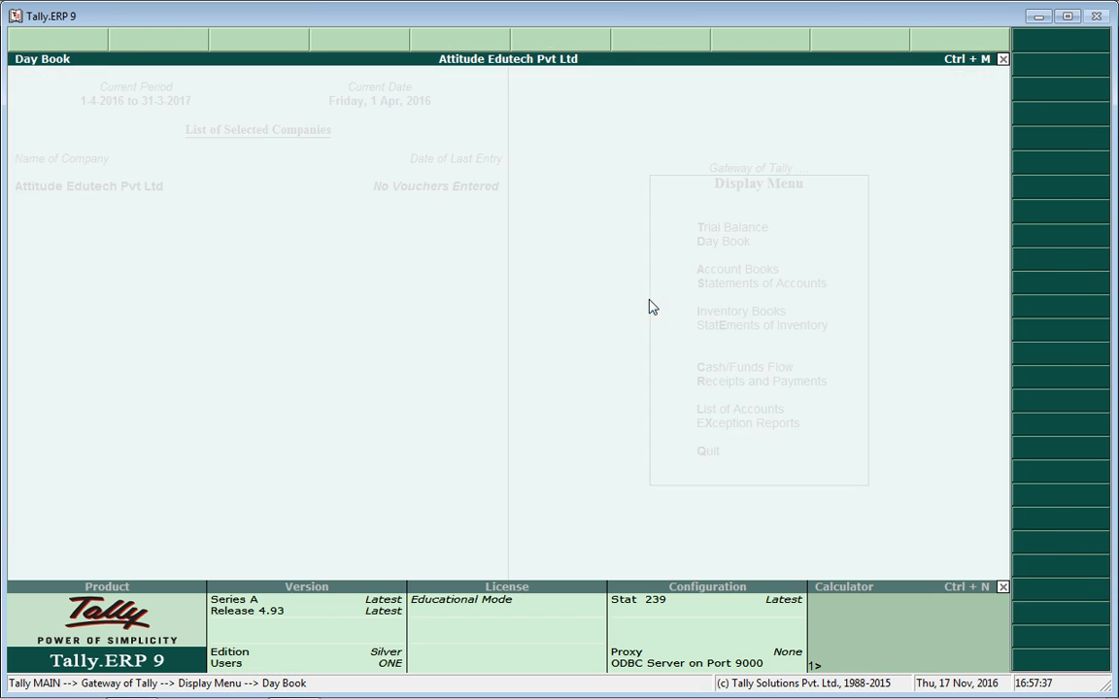
{"action": "key", "text": "Escape"}
{"action": "key", "text": "Down"}
{"action": "key", "text": "Up"}
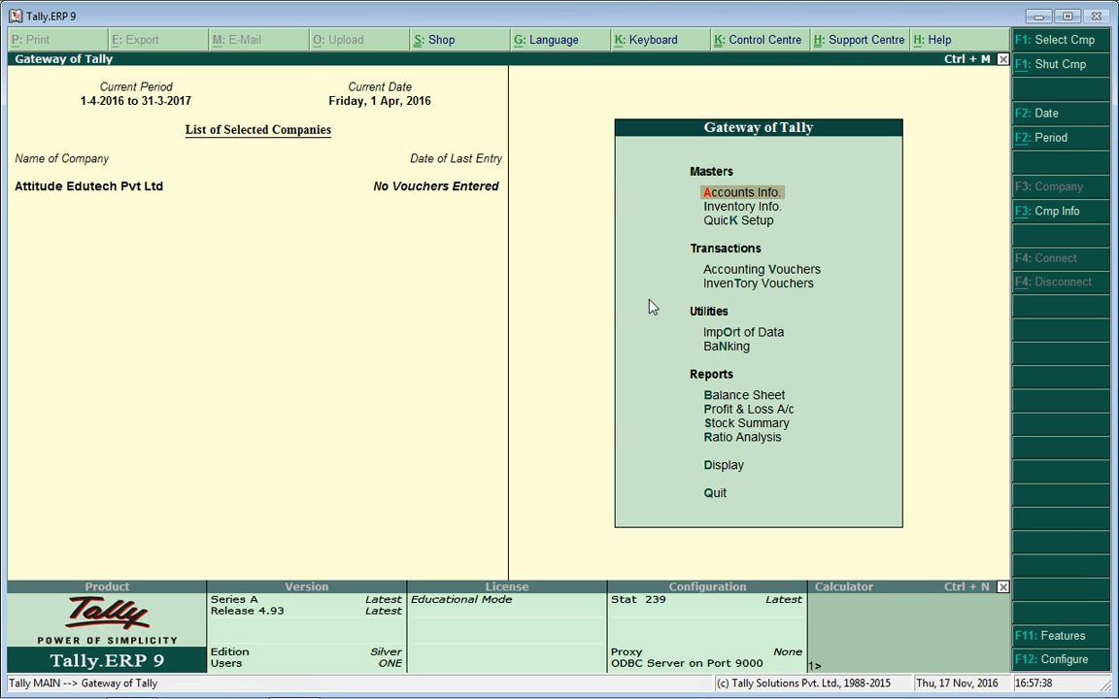
{"action": "key", "text": "Return"}
{"action": "key", "text": "Down"}
{"action": "key", "text": "Down"}
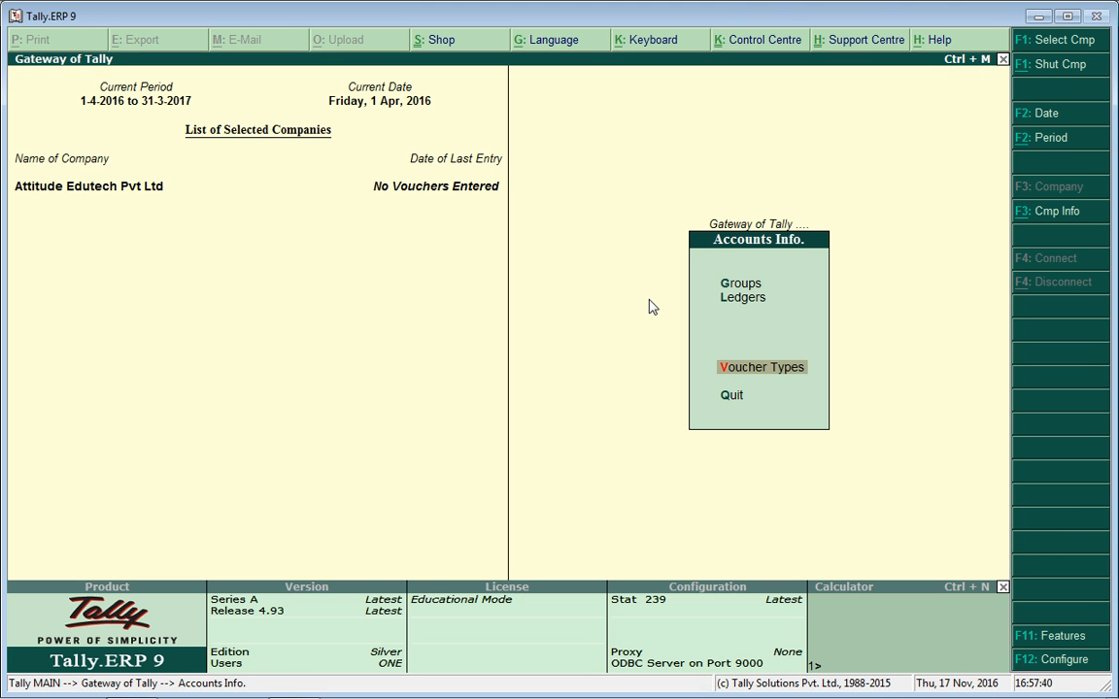
Delete the Raj Pvt Ltd ledger with Alt+D and confirm.
{"action": "key", "text": "Up"}
{"action": "key", "text": "Return"}
{"action": "key", "text": "Down"}
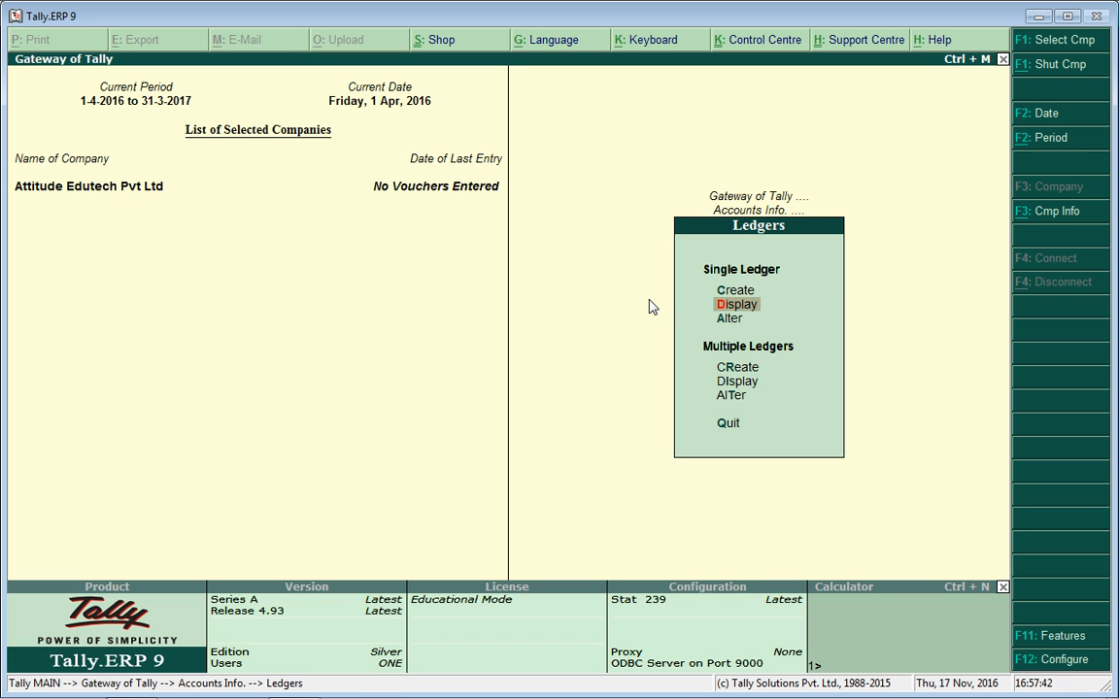
{"action": "key", "text": "Return"}
{"action": "key", "text": "Down"}
{"action": "key", "text": "Down"}
{"action": "key", "text": "Down"}
{"action": "key", "text": "Down"}
{"action": "key", "text": "Down"}
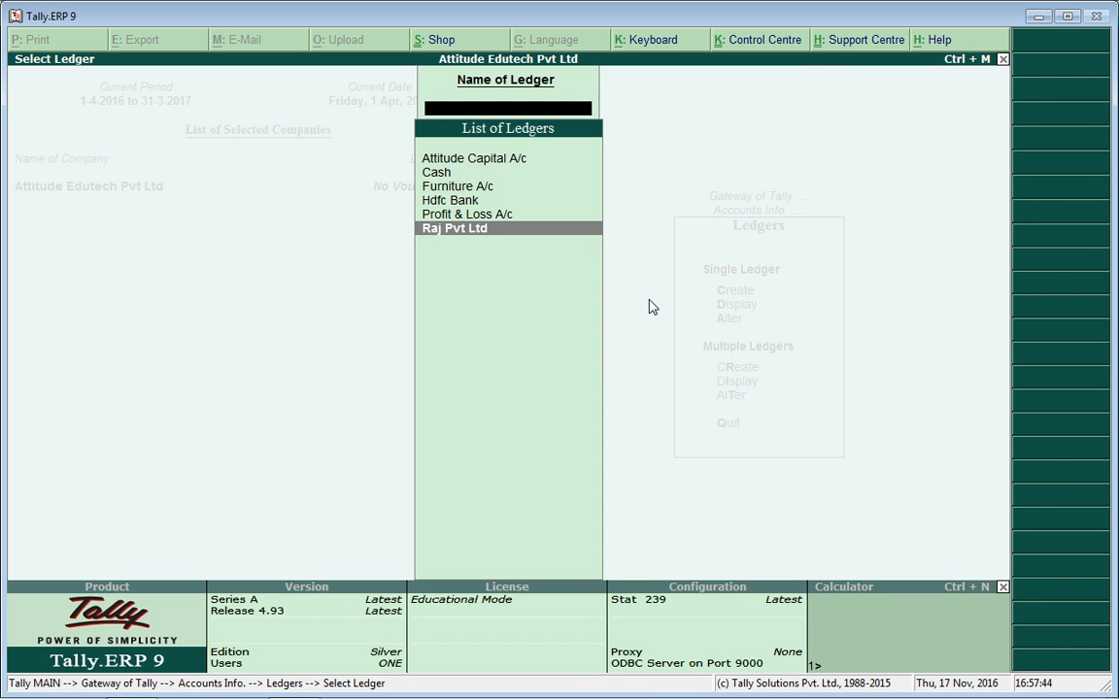
{"action": "key", "text": "Return"}
{"action": "key", "text": "alt+d"}
{"action": "key", "text": "Return"}
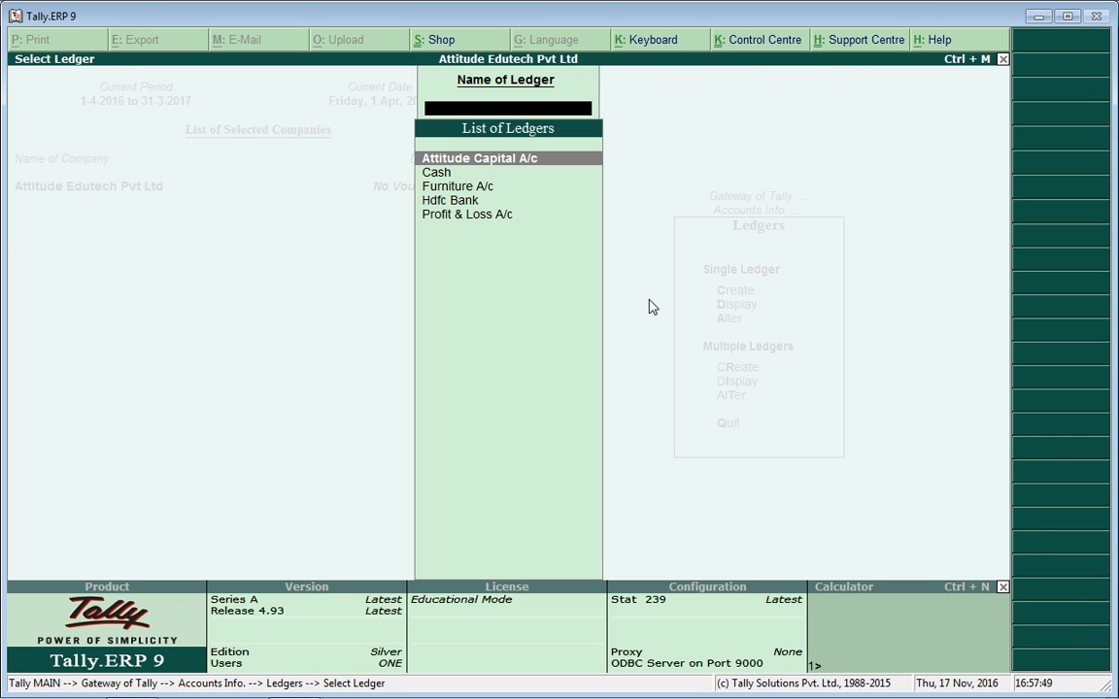
Review the remaining ledgers and back out to the Gateway of Tally.
{"action": "key", "text": "Down"}
{"action": "key", "text": "Down"}
{"action": "key", "text": "Down"}
{"action": "key", "text": "Down"}
{"action": "key", "text": "Up"}
{"action": "key", "text": "Up"}
{"action": "key", "text": "Up"}
{"action": "key", "text": "Up"}
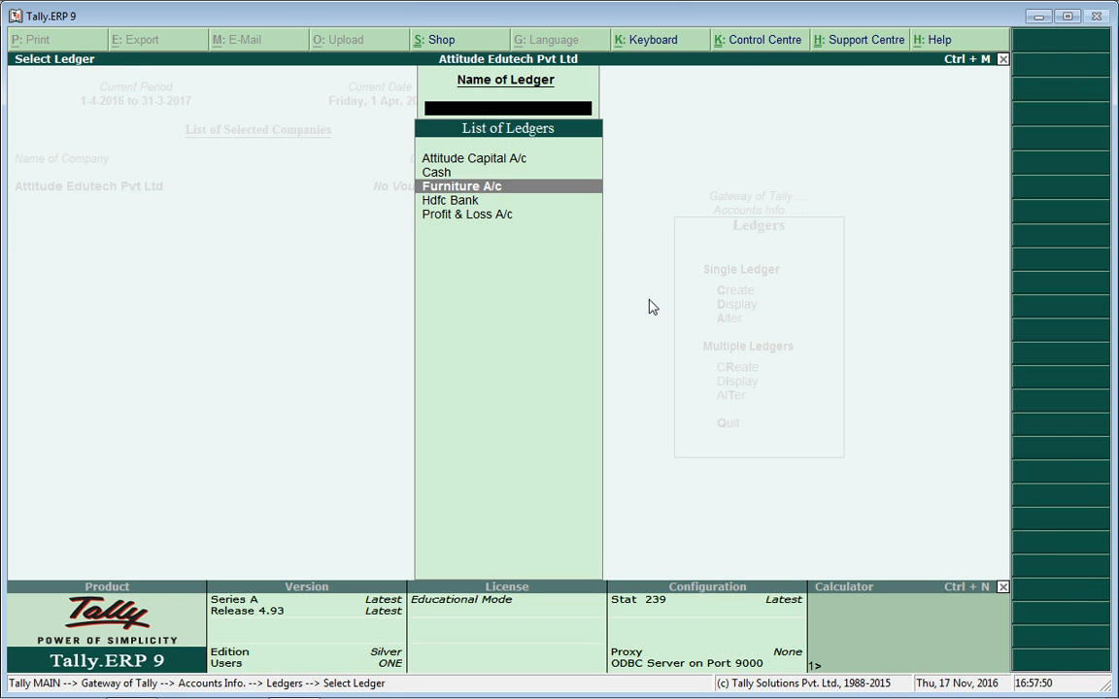
{"action": "key", "text": "Down"}
{"action": "key", "text": "Down"}
{"action": "key", "text": "Down"}
{"action": "key", "text": "Down"}
{"action": "key", "text": "Escape"}
{"action": "key", "text": "Escape"}
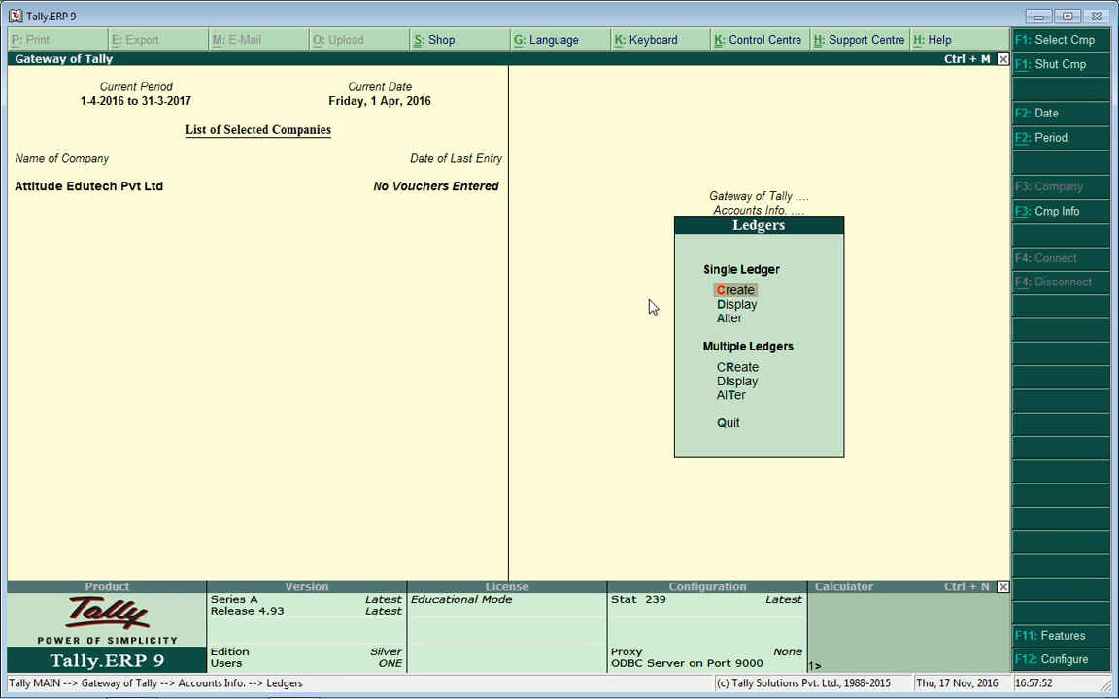
{"action": "key", "text": "Down"}
{"action": "key", "text": "Down"}
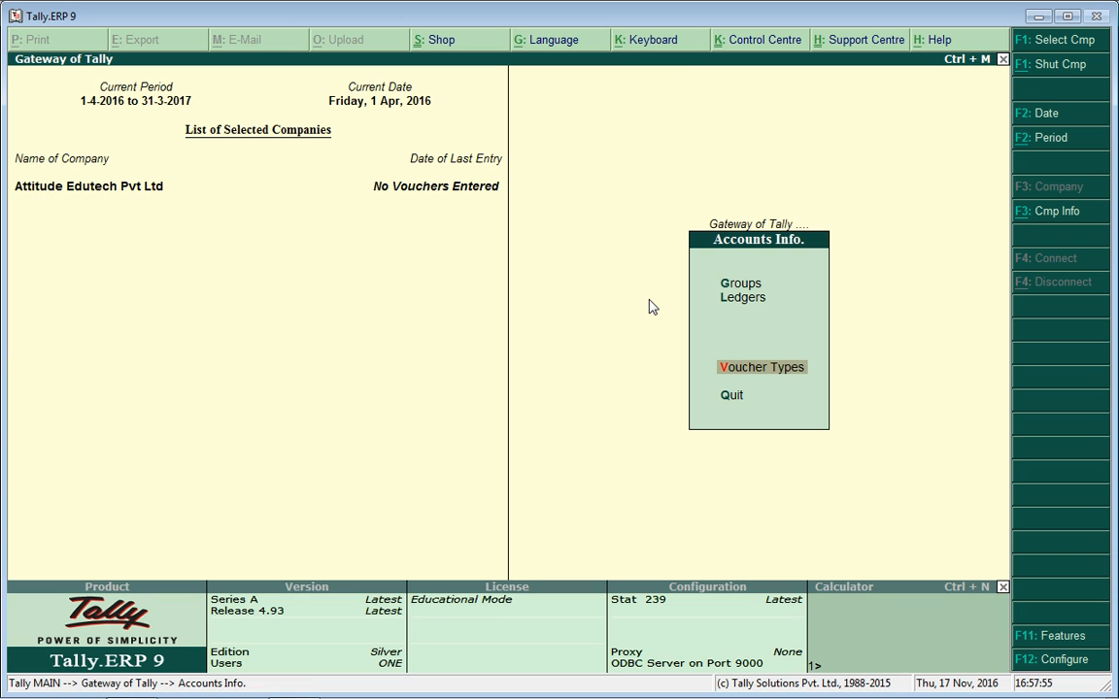
{"action": "key", "text": "Escape"}
{"action": "key", "text": "Down"}
{"action": "key", "text": "Down"}
{"action": "key", "text": "Down"}
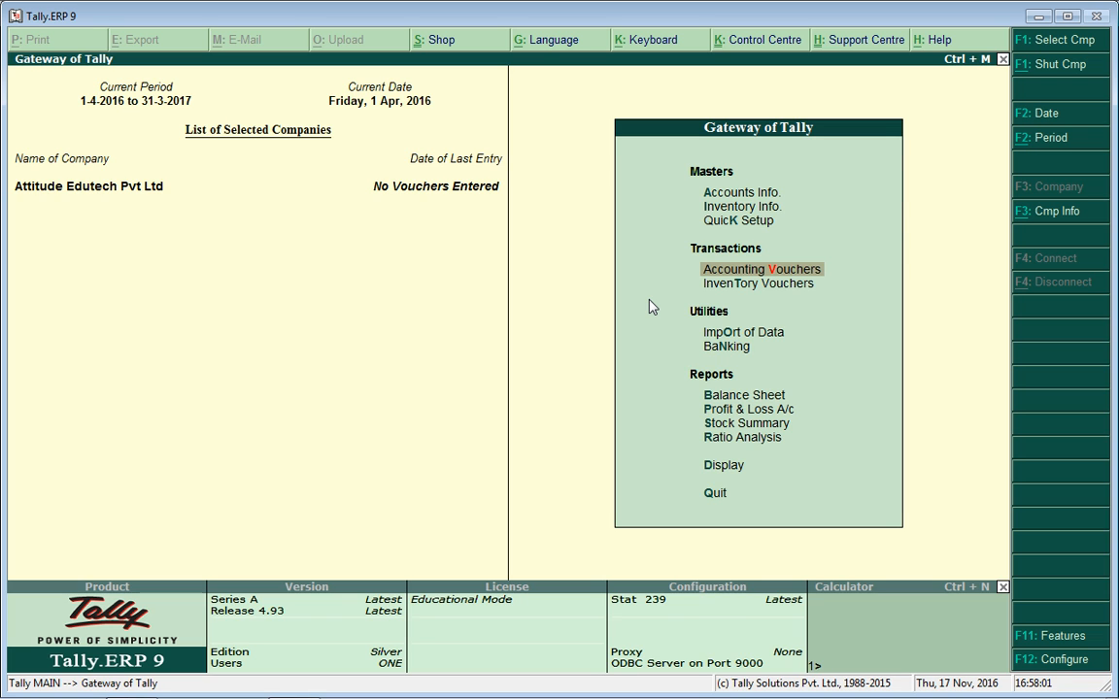
Set Use Single Entry mode to Yes in the Payment voucher's F12 configuration.
{"action": "key", "text": "Return"}
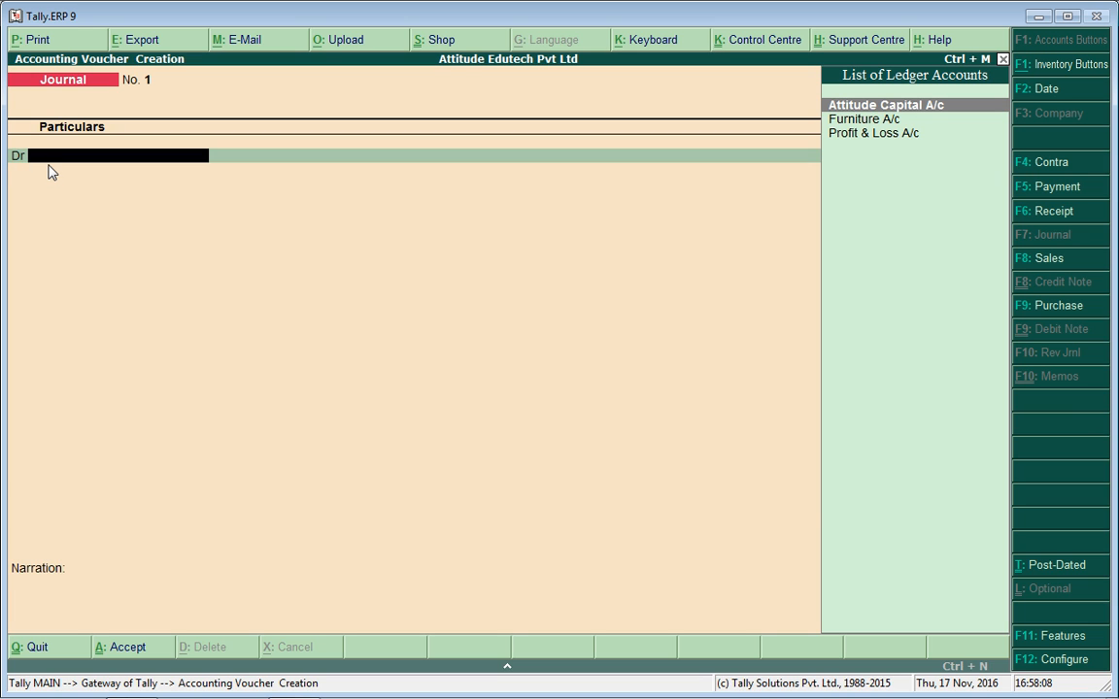
{"action": "key", "text": "F5"}
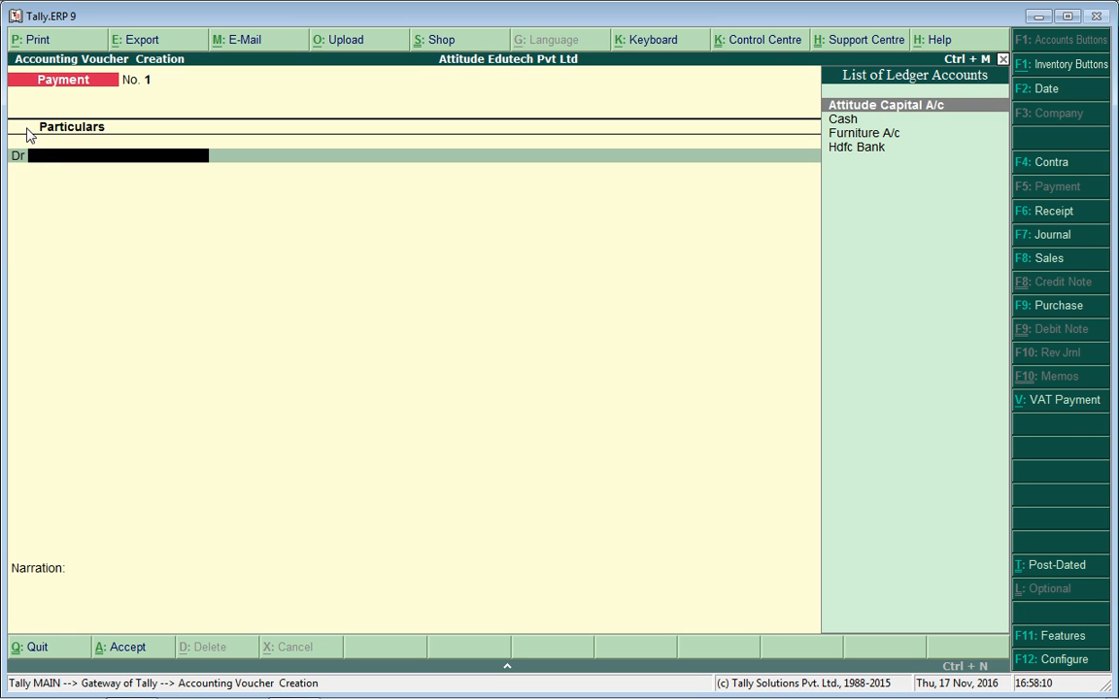
{"action": "key", "text": "F12"}
{"action": "key", "text": "Return"}
{"action": "type", "text": "y"}
{"action": "key", "text": "Return"}
{"action": "key", "text": "Return"}
{"action": "key", "text": "Return"}
{"action": "key", "text": "Return"}
{"action": "key", "text": "Return"}
{"action": "key", "text": "Return"}
{"action": "key", "text": "Return"}
{"action": "key", "text": "Return"}
{"action": "key", "text": "Return"}
{"action": "key", "text": "Return"}
{"action": "key", "text": "Return"}
{"action": "key", "text": "Return"}
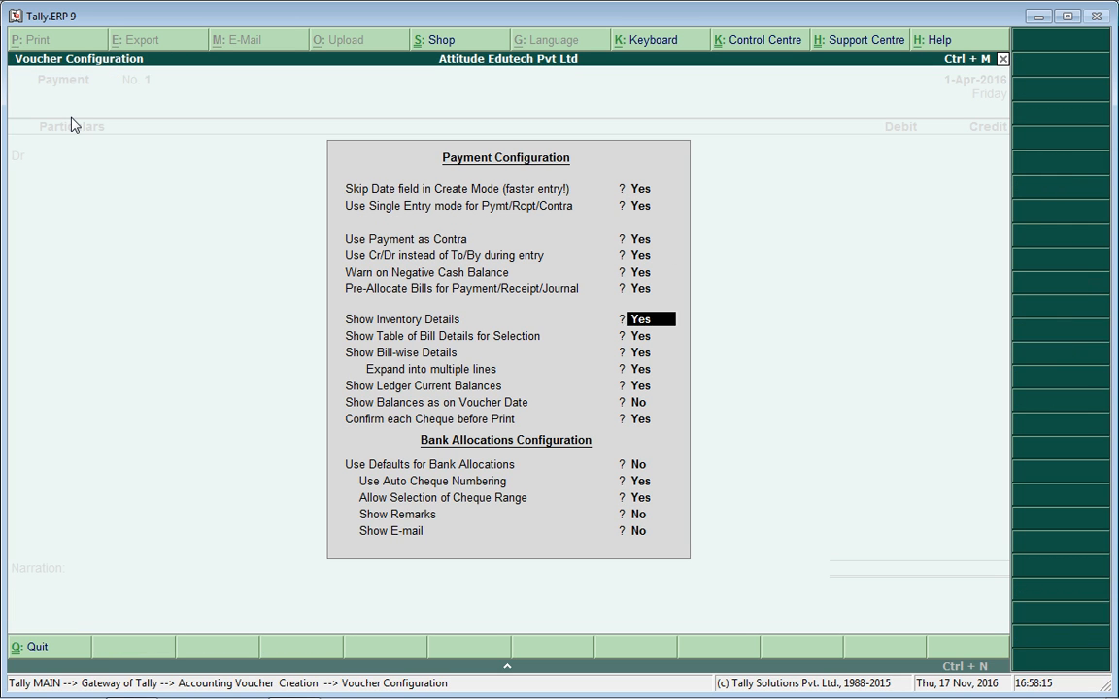
Accept the Payment configuration, then reopen it with F12 at the single entry mode setting.
{"action": "key", "text": "Return"}
{"action": "key", "text": "Return"}
{"action": "key", "text": "Return"}
{"action": "key", "text": "Return"}
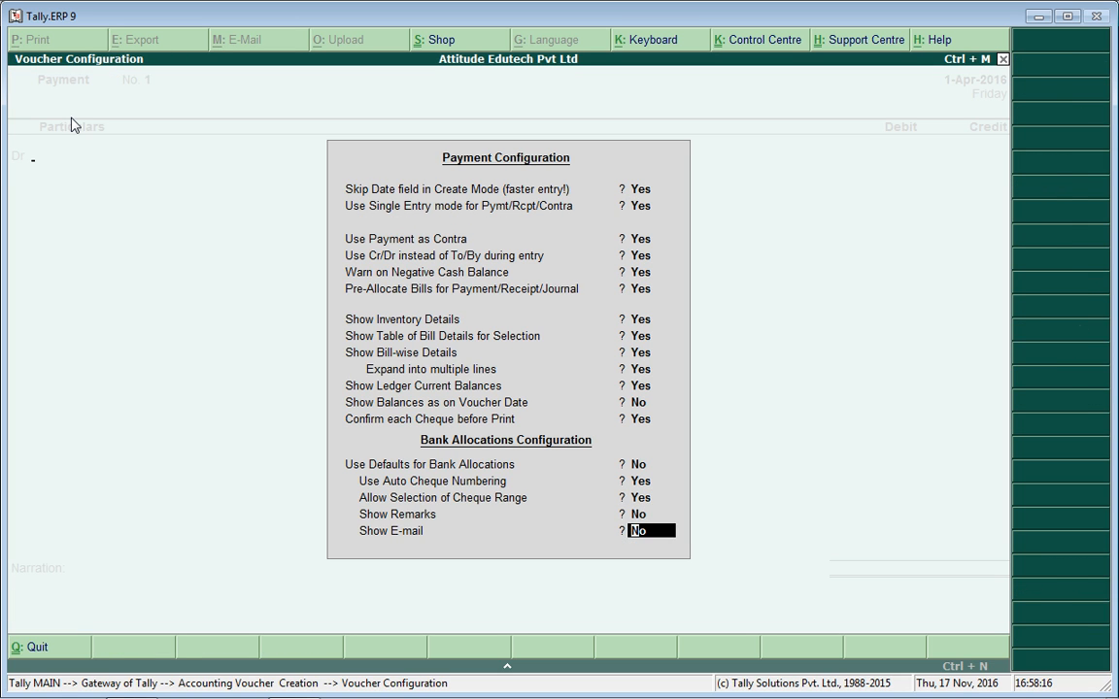
{"action": "key", "text": "Return"}
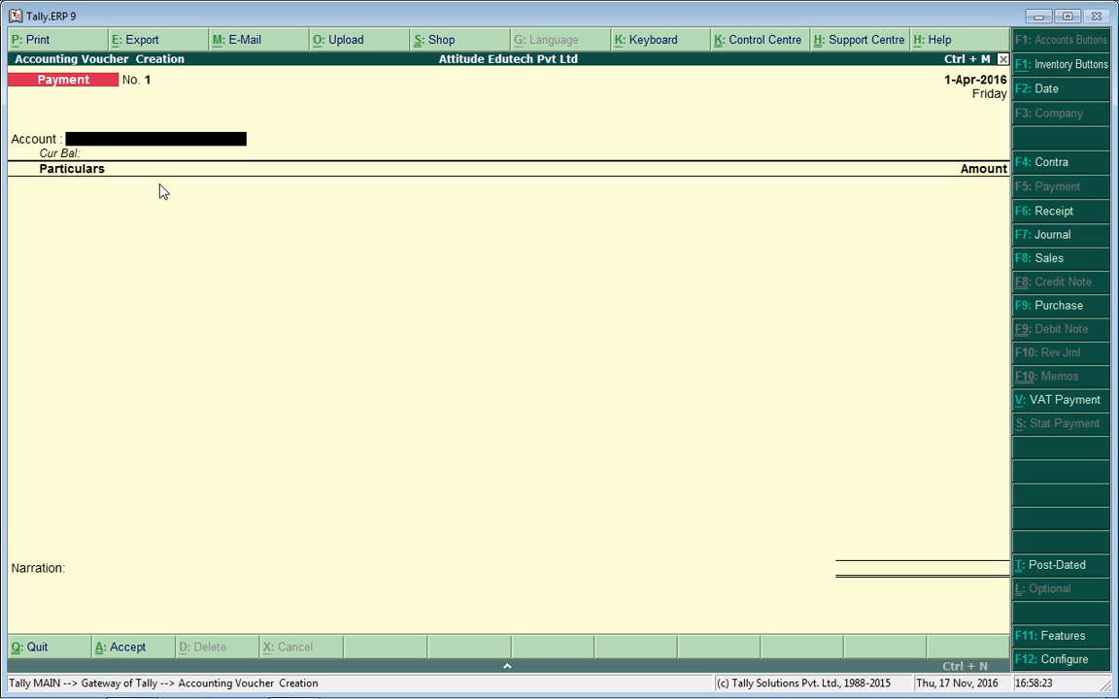
{"action": "key", "text": "F12"}
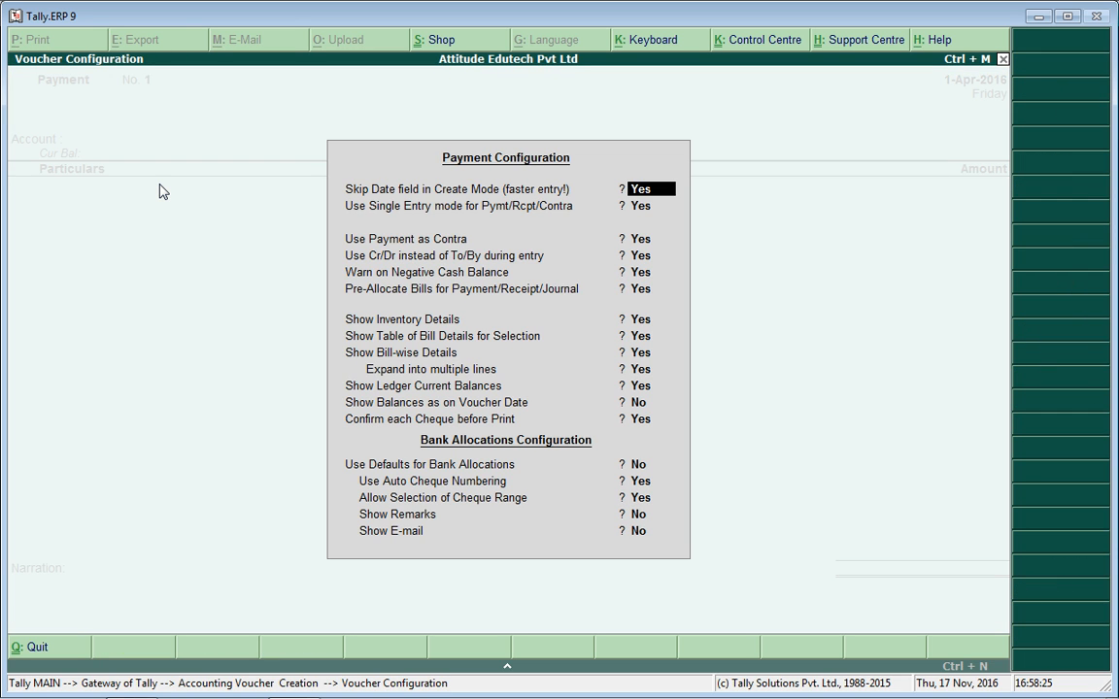
{"action": "key", "text": "Return"}
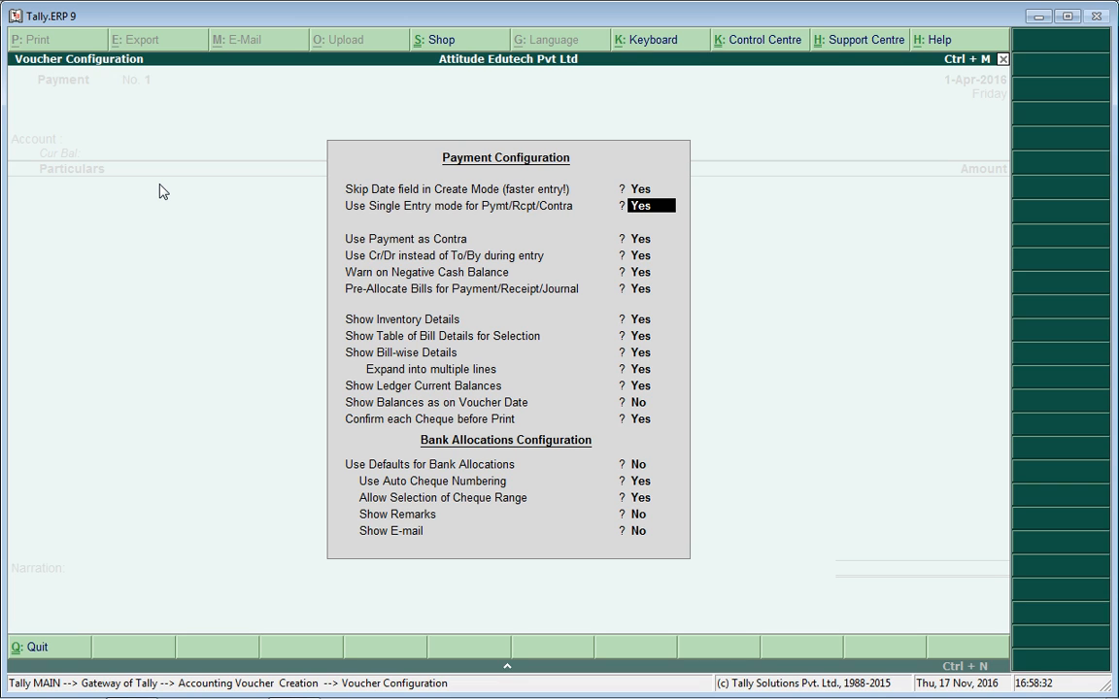
Set Use Single Entry mode to No, keep the other Payment Configuration options, and save.
{"action": "type", "text": "n"}
{"action": "key", "text": "Return"}
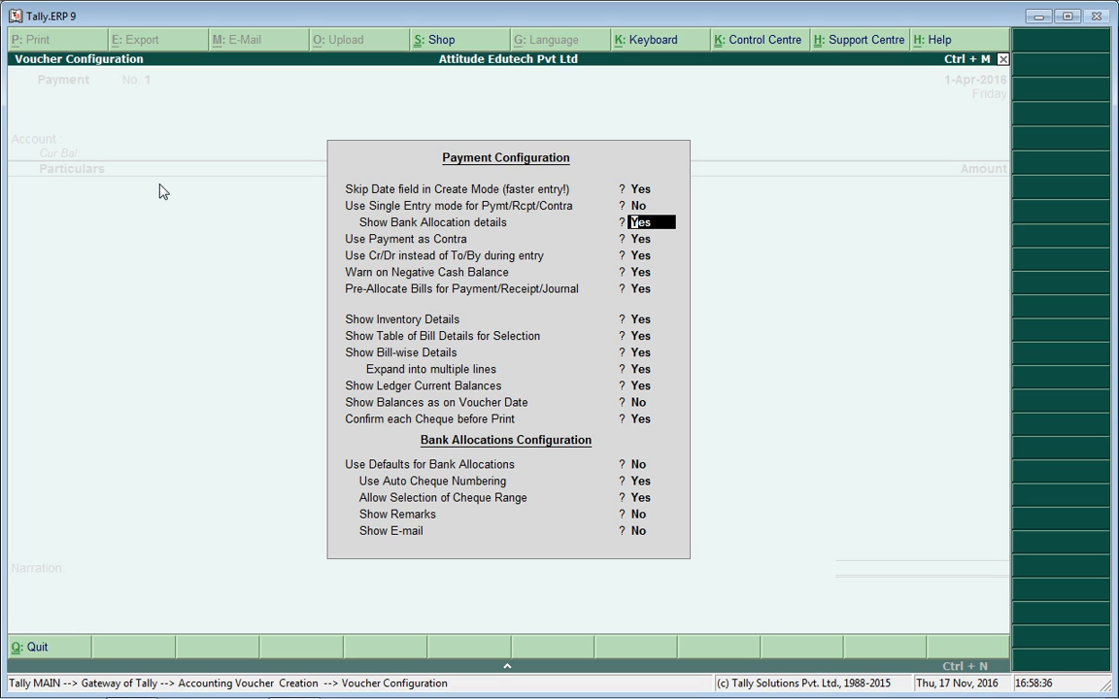
{"action": "key", "text": "Return"}
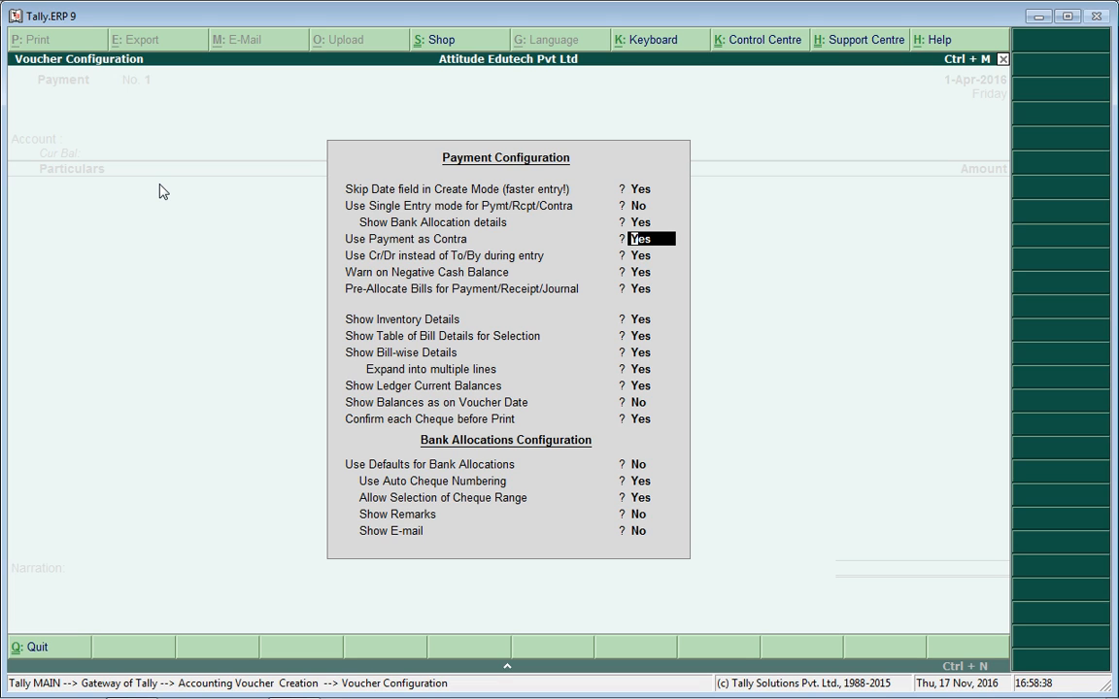
{"action": "key", "text": "Return"}
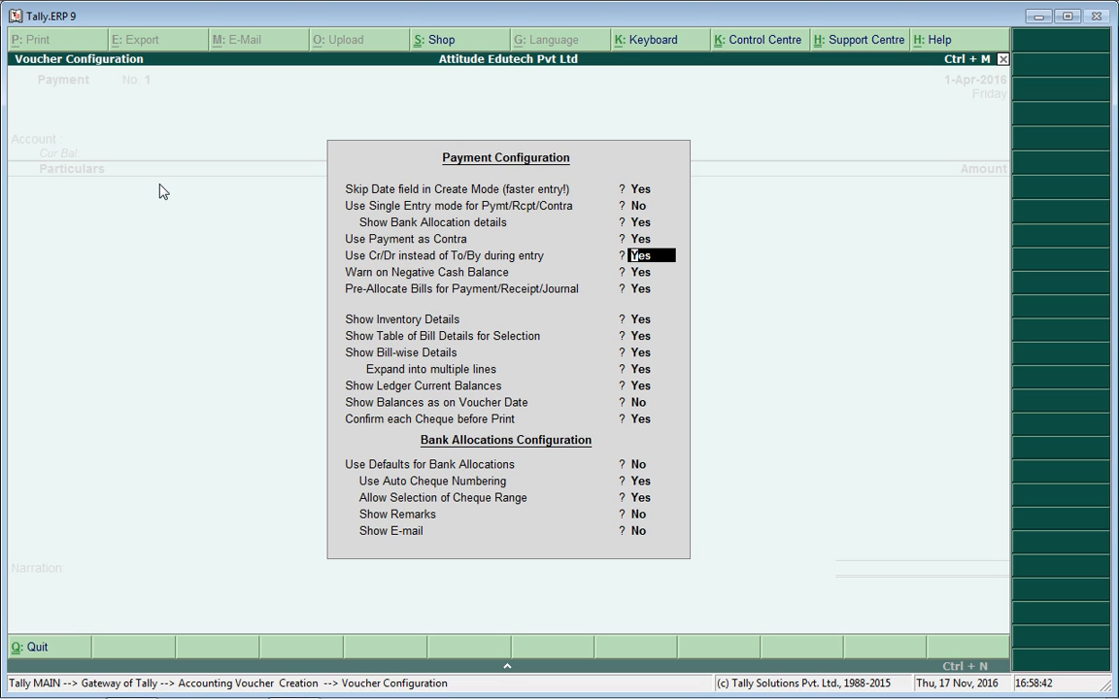
{"action": "key", "text": "Return"}
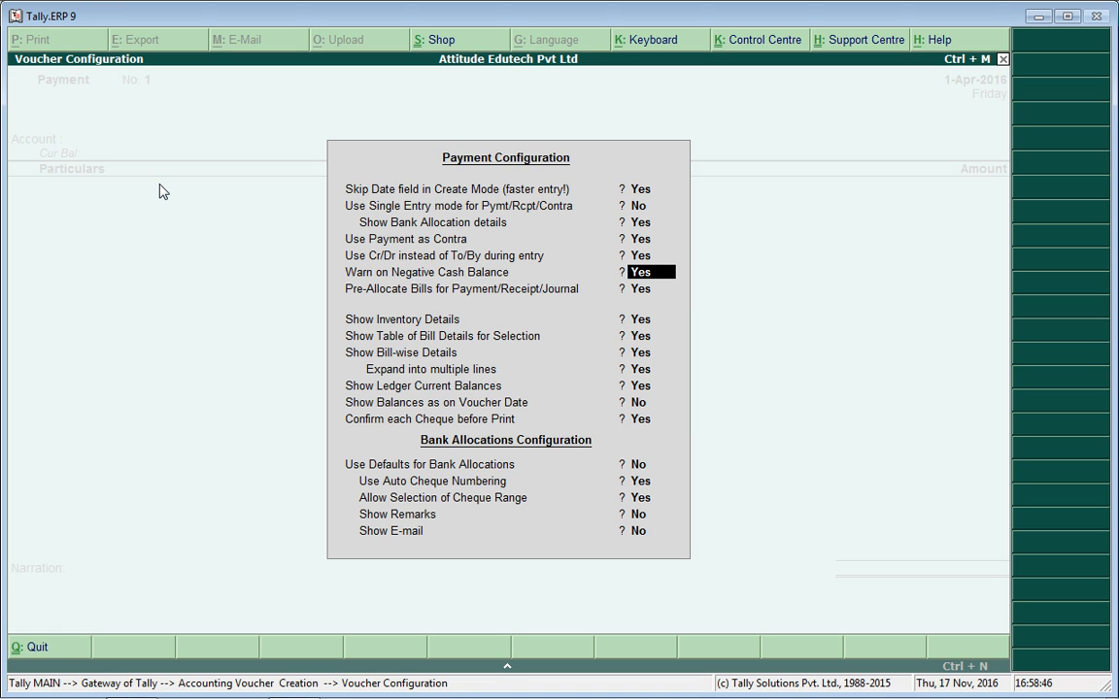
{"action": "key", "text": "Return"}
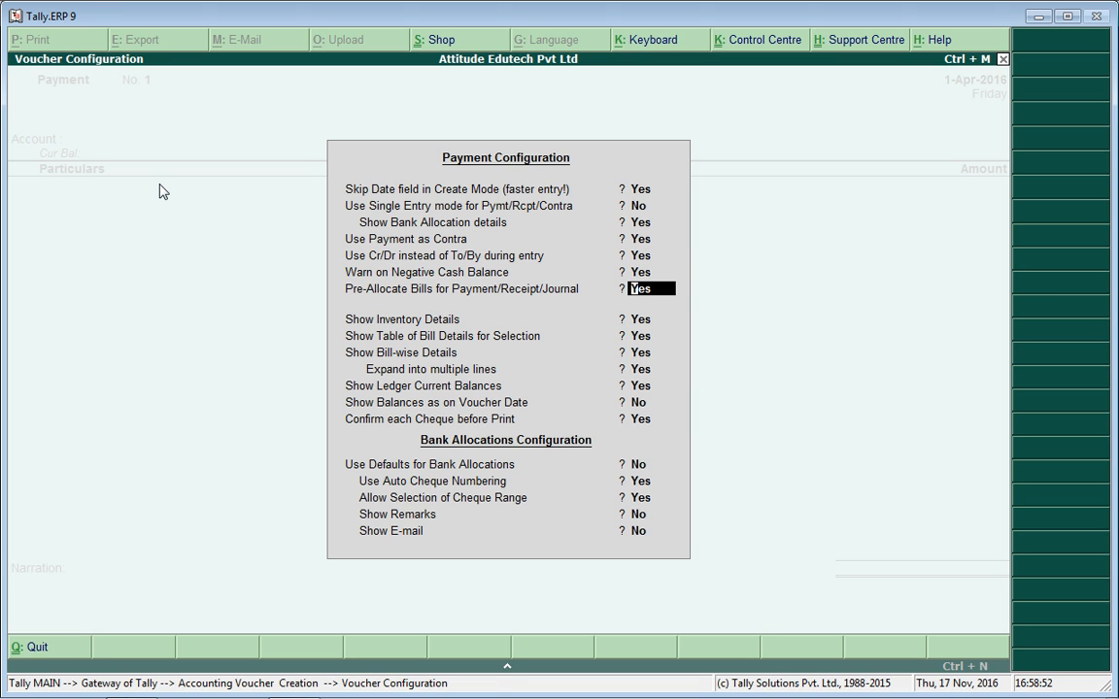
{"action": "key", "text": "Return"}
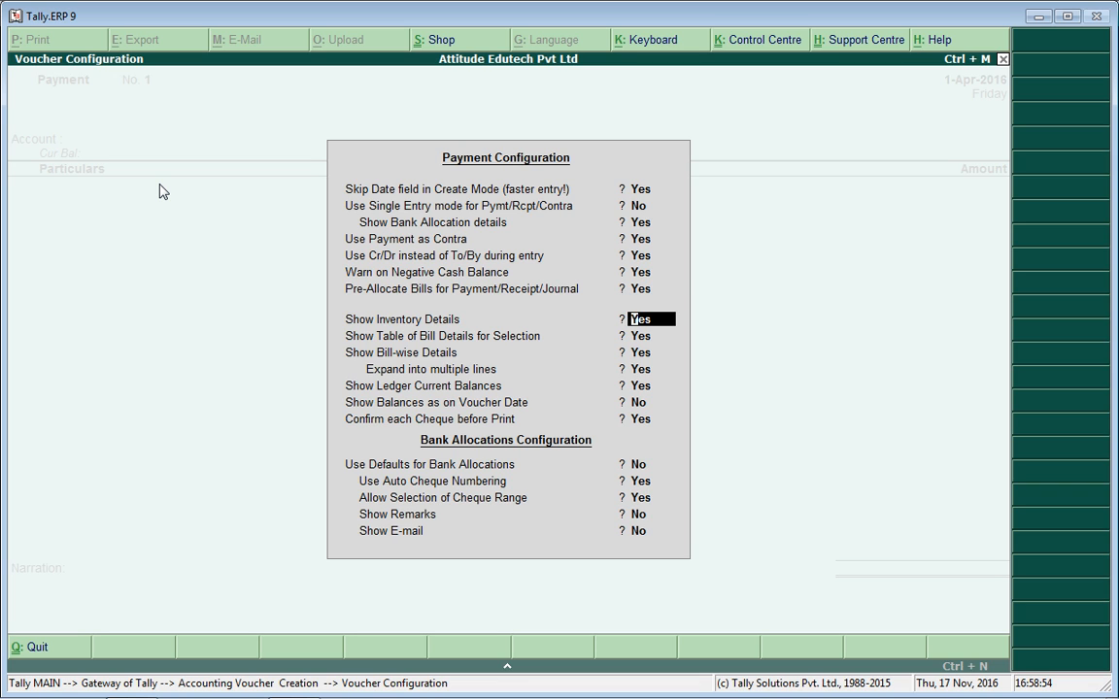
{"action": "key", "text": "Return"}
{"action": "key", "text": "Return"}
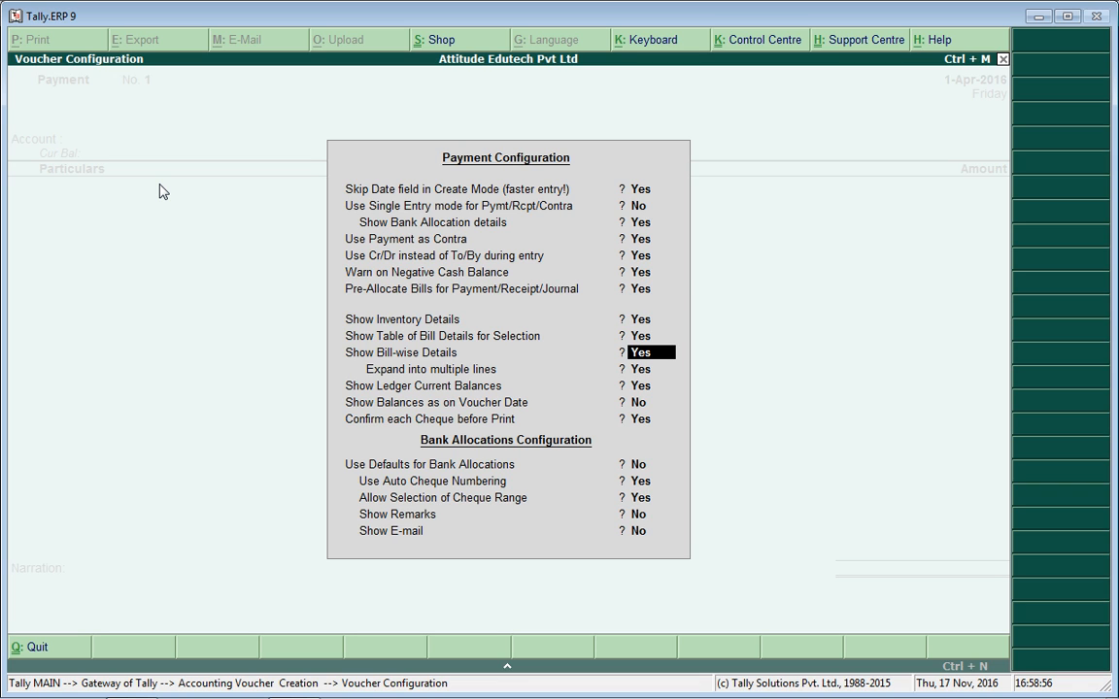
{"action": "key", "text": "Return"}
{"action": "key", "text": "Return"}
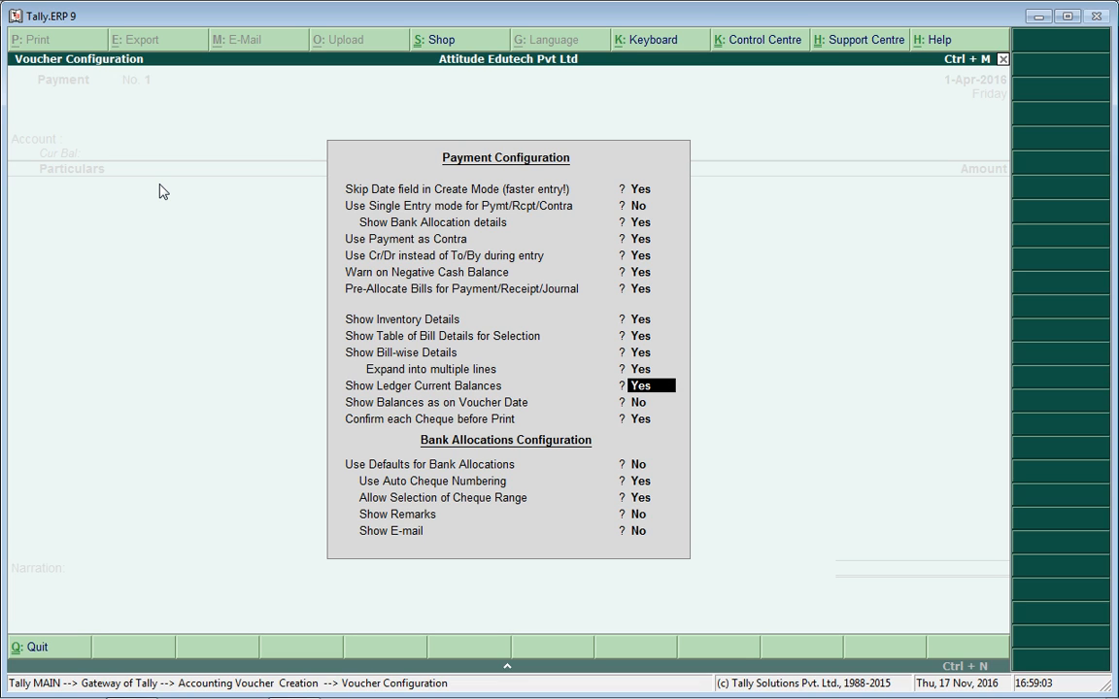
{"action": "key", "text": "Return"}
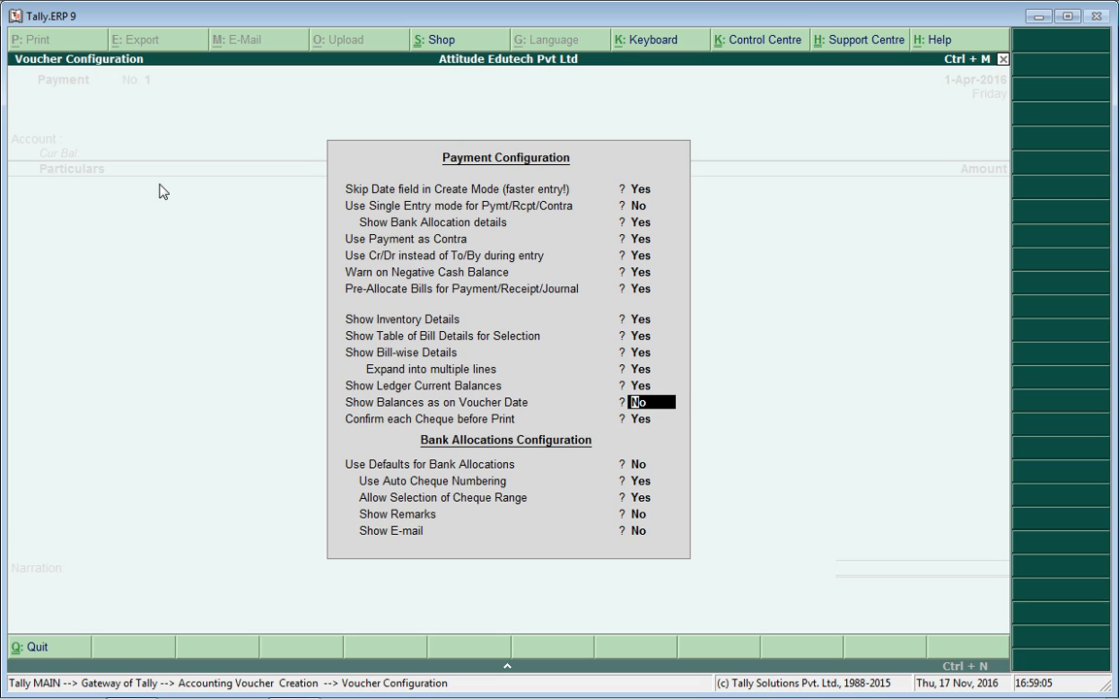
{"action": "key", "text": "Return"}
{"action": "key", "text": "Return"}
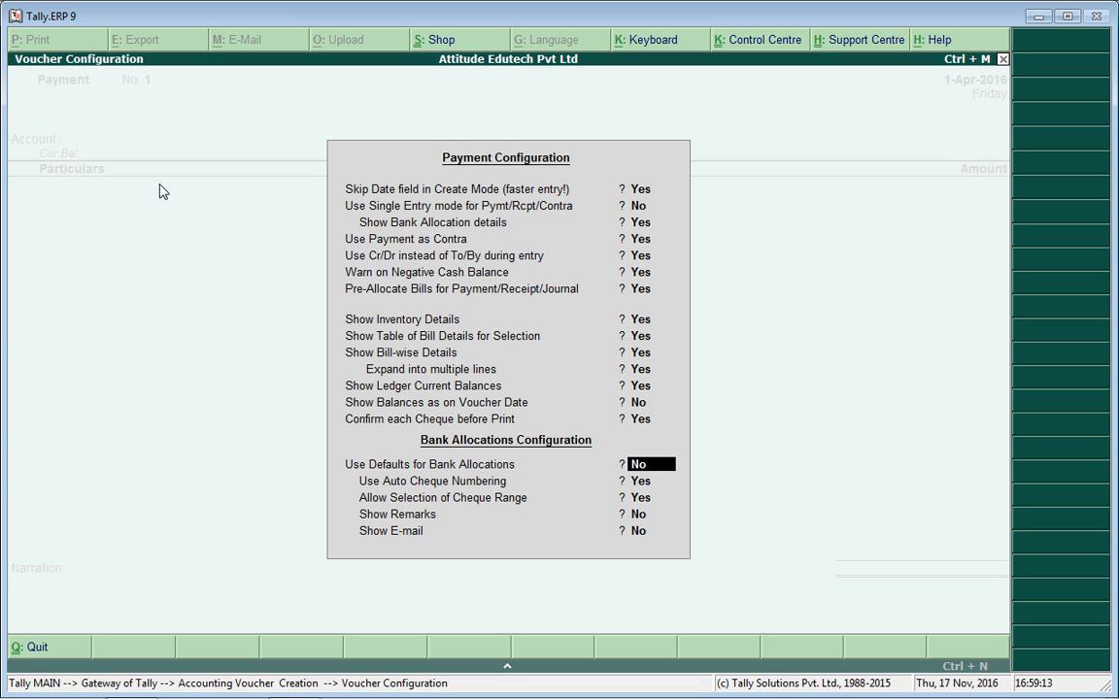
{"action": "key", "text": "Return"}
{"action": "key", "text": "Return"}
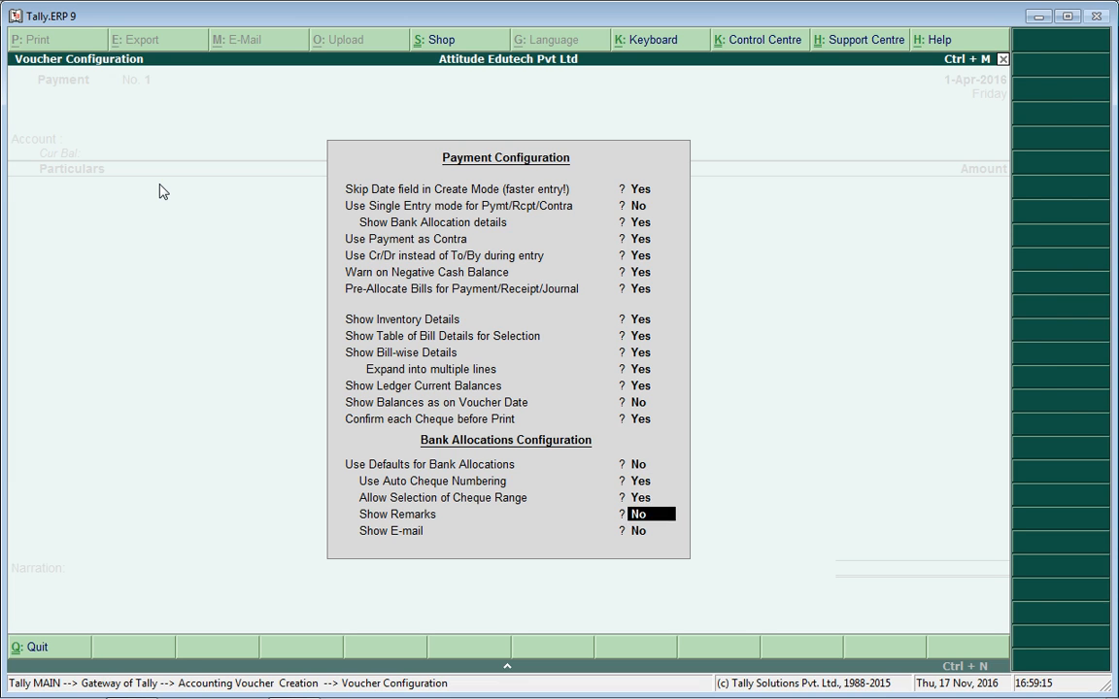
{"action": "key", "text": "Return"}
{"action": "key", "text": "Return"}
{"action": "key", "text": "Return"}
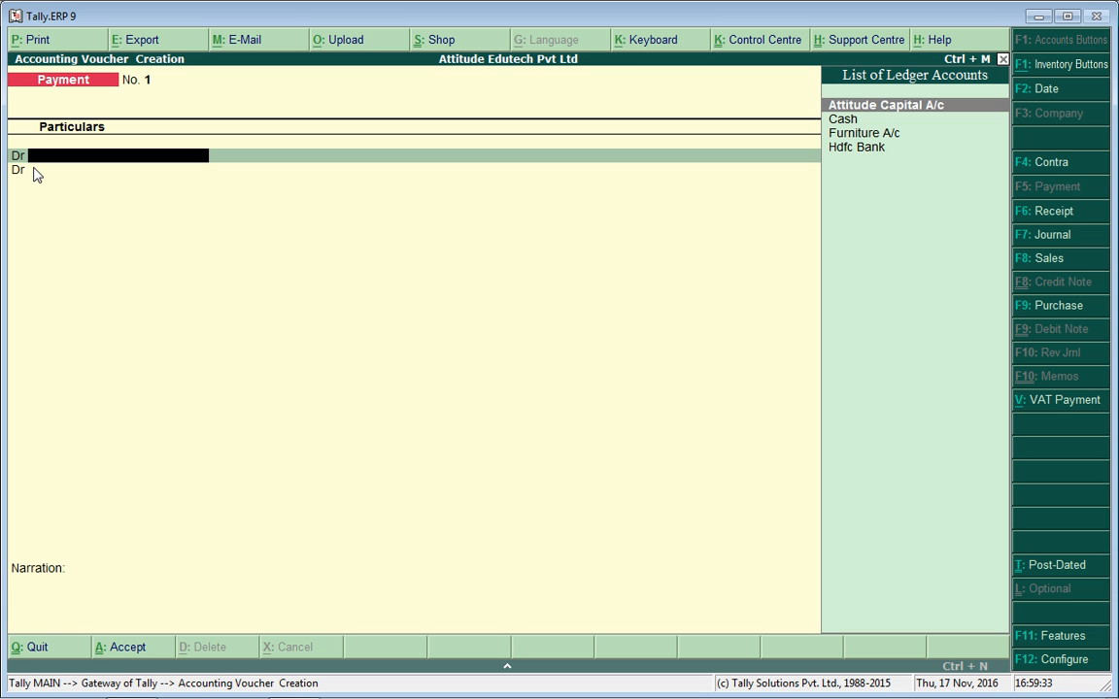
Start a Receipt voucher crediting Attitude Capital A/c with 3,00,000.
{"action": "key", "text": "F6"}
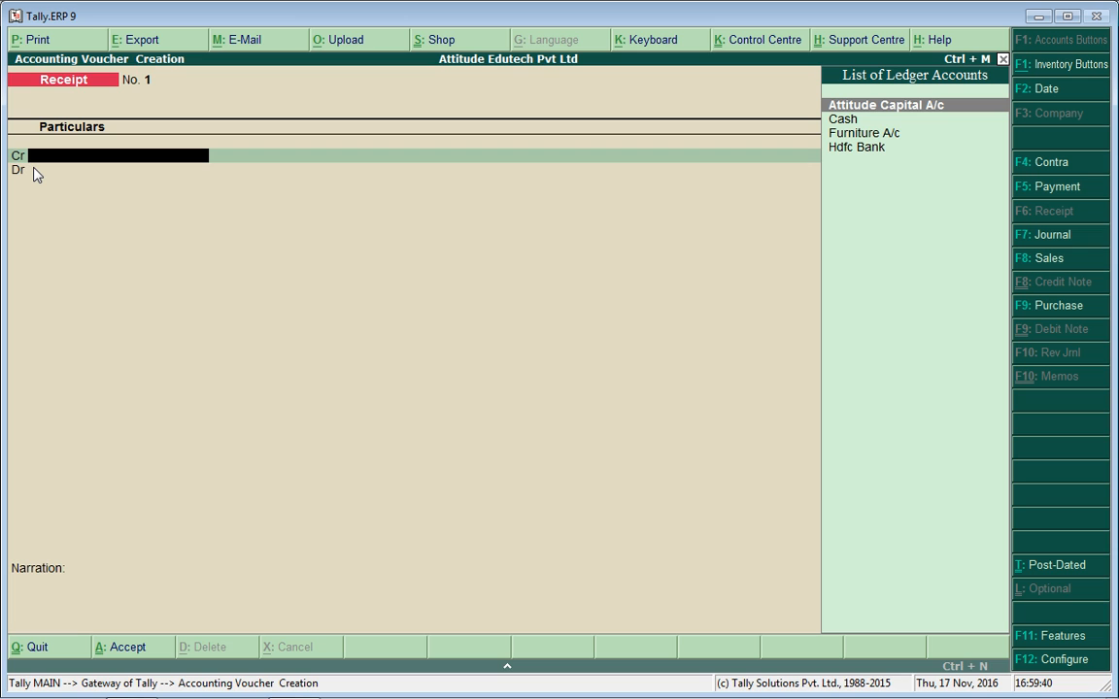
{"action": "key", "text": "Down"}
{"action": "key", "text": "Up"}
{"action": "key", "text": "Return"}
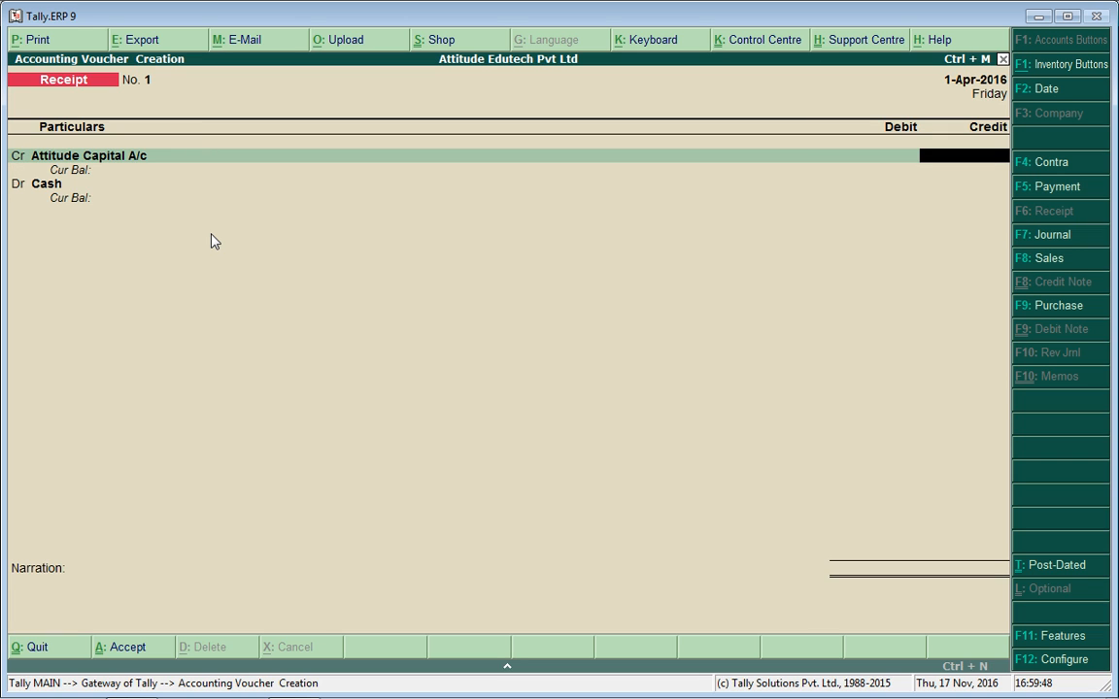
{"action": "type", "text": "300000"}
{"action": "key", "text": "Return"}
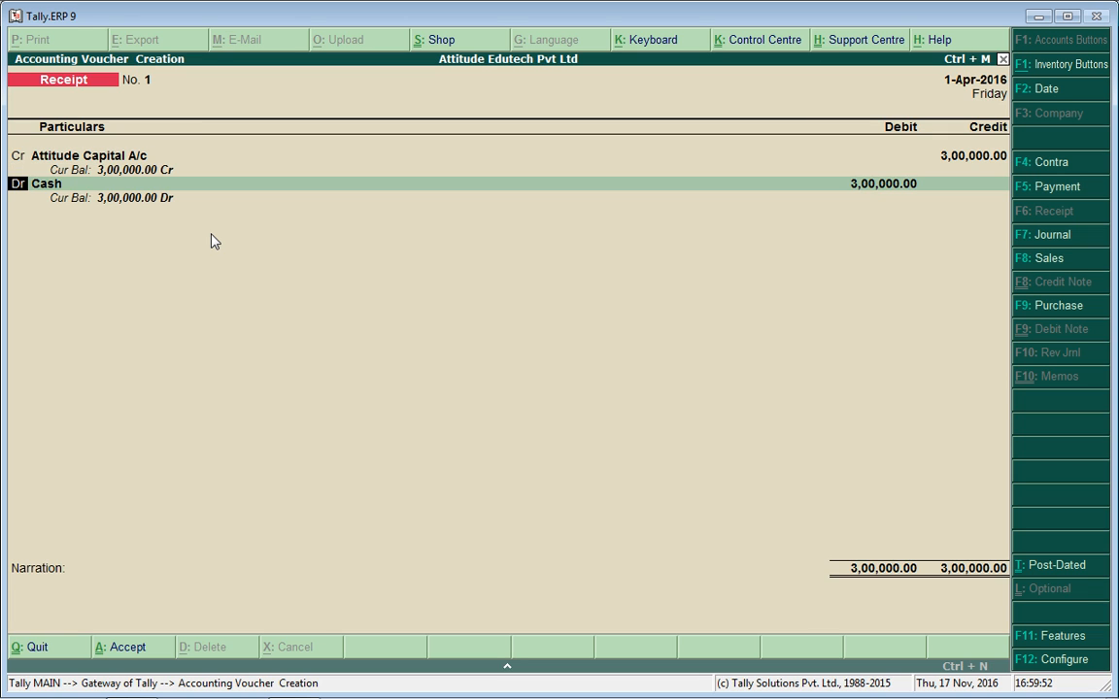
Debit Cash for 3,00,000, leave the narration blank, and accept Receipt No. 1.
{"action": "key", "text": "Return"}
{"action": "key", "text": "Down"}
{"action": "key", "text": "Up"}
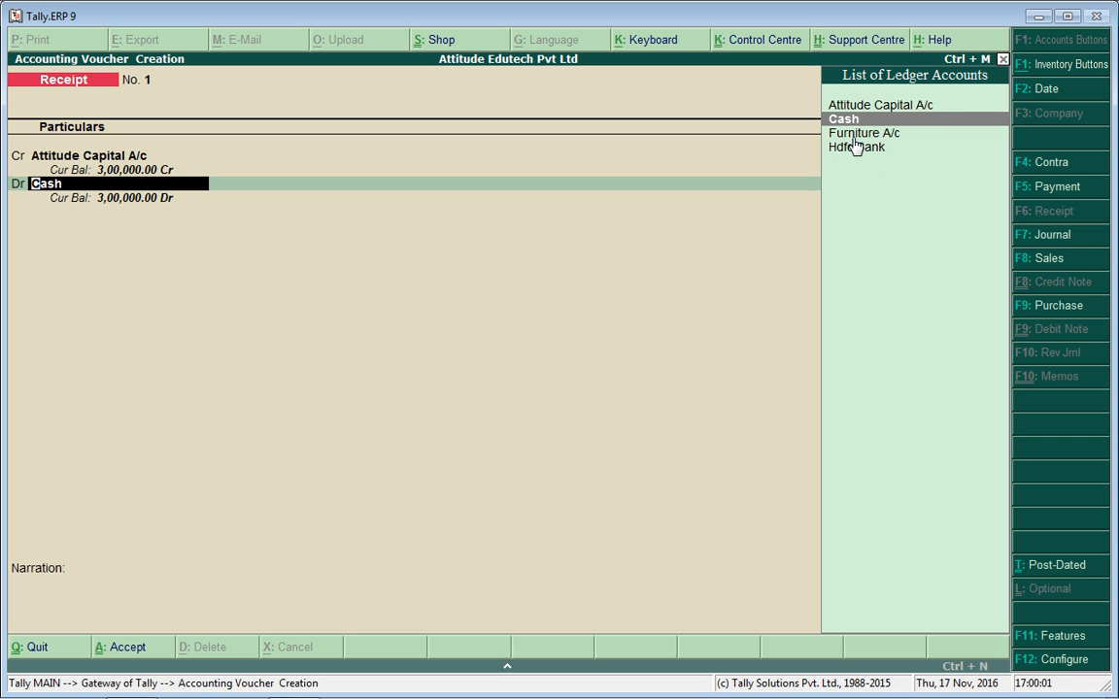
{"action": "key", "text": "Delete"}
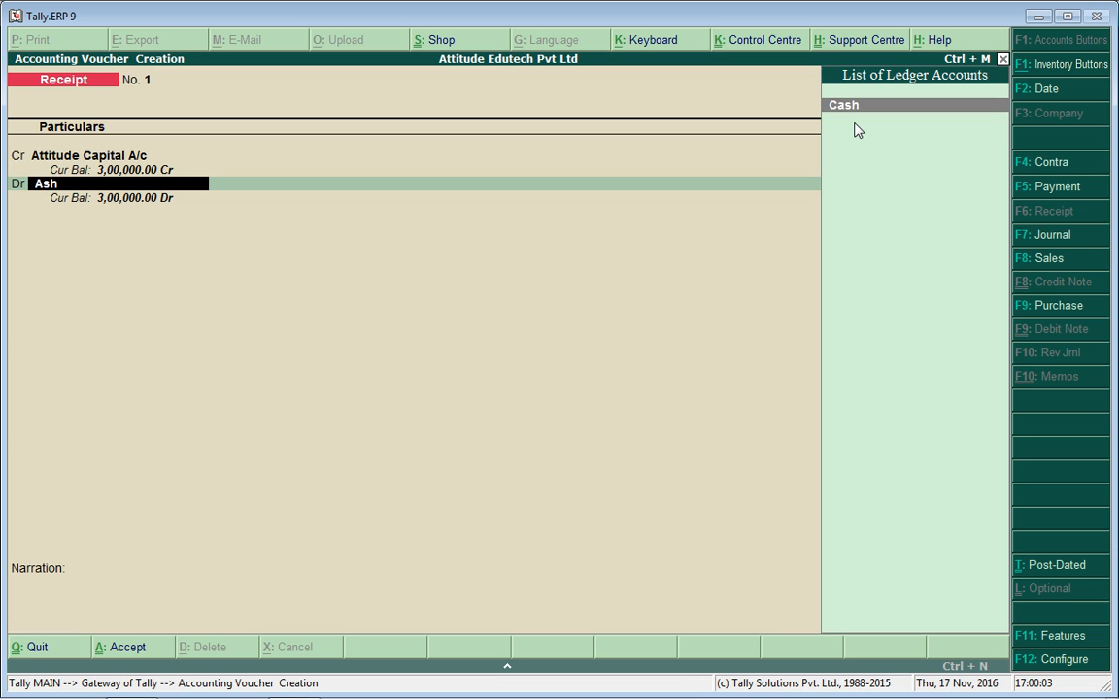
{"action": "key", "text": "Return"}
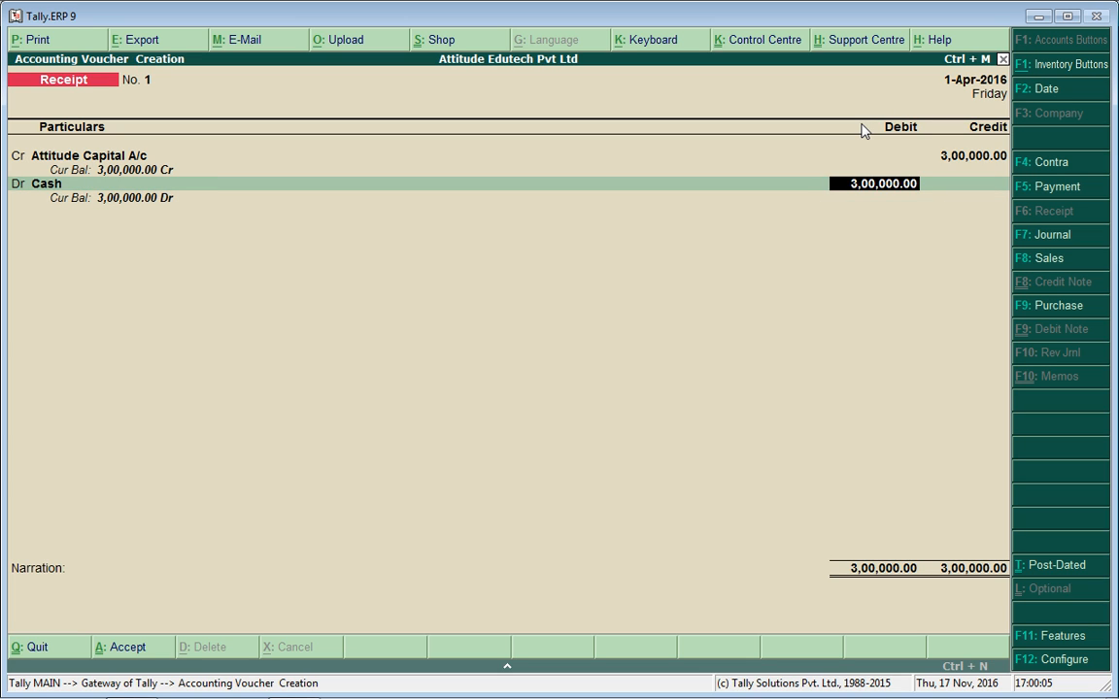
{"action": "key", "text": "Return"}
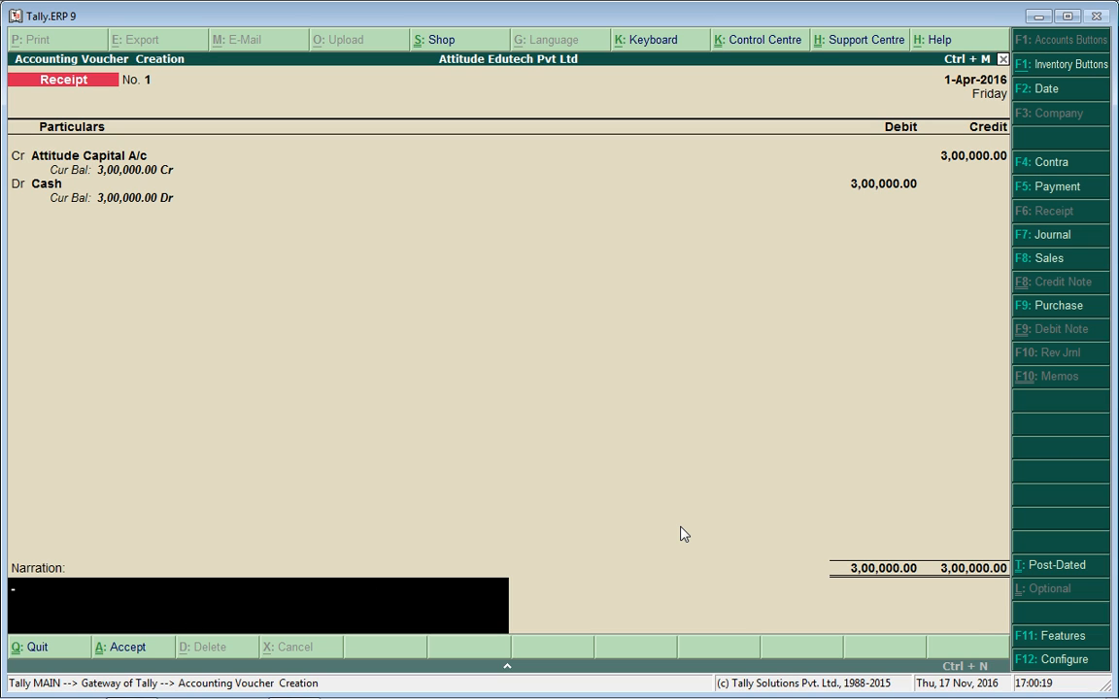
{"action": "key", "text": "Return"}
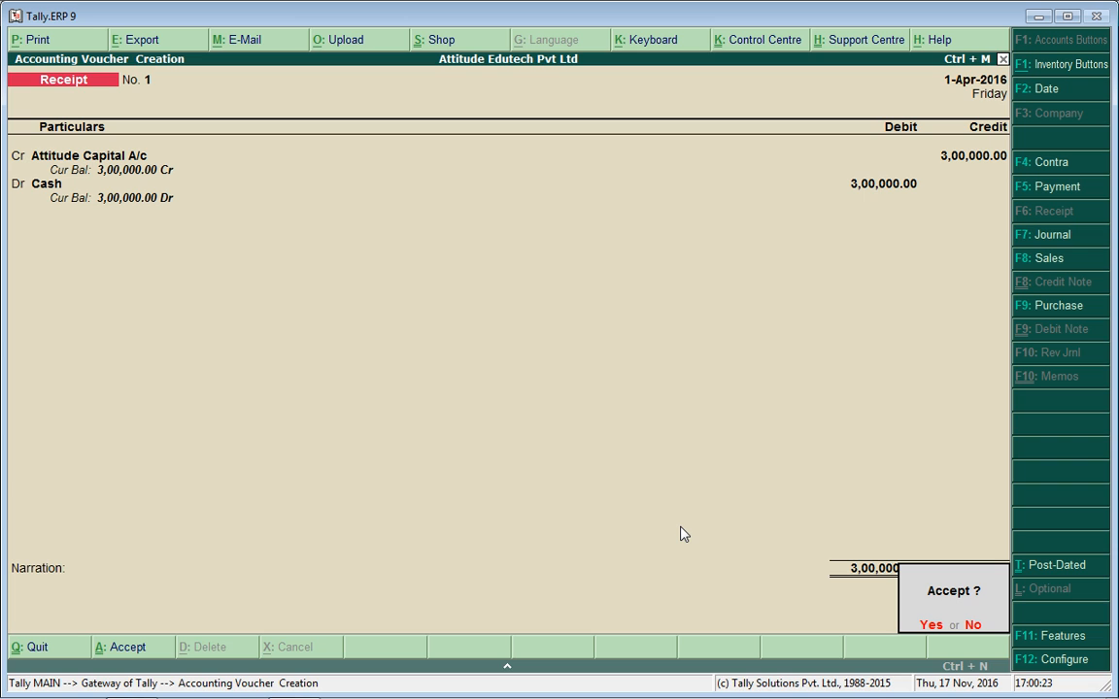
{"action": "key", "text": "Return"}
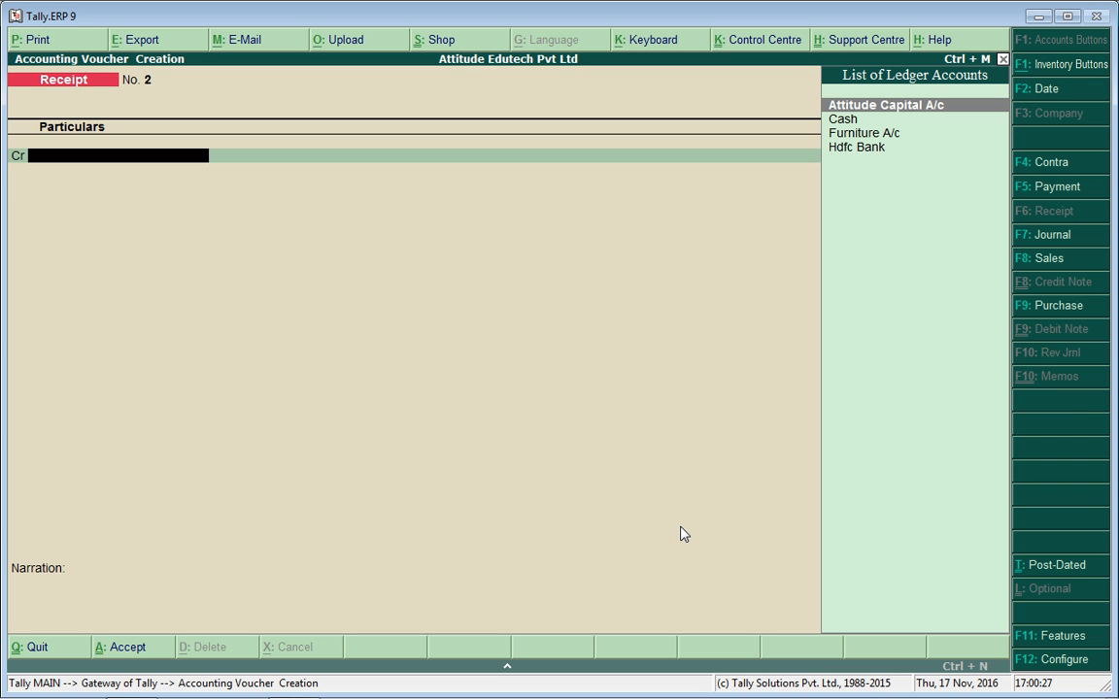
Enter Payment No. 1 debiting Furniture A/c 2,500 and crediting Cash, with no narration.
{"action": "key", "text": "F5"}
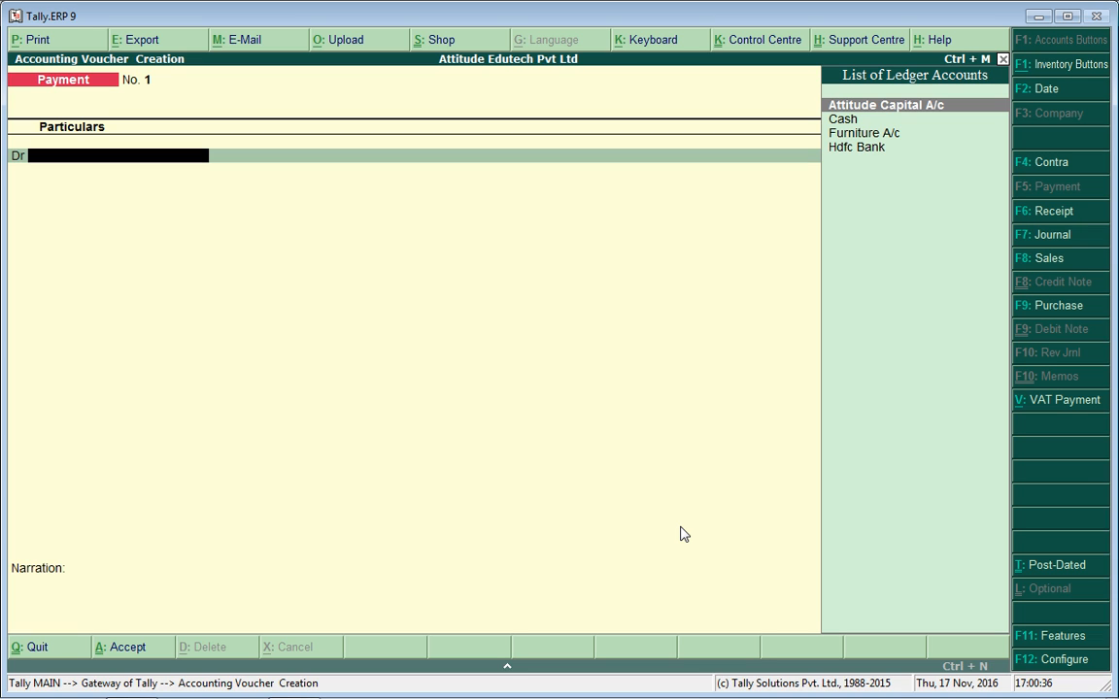
{"action": "key", "text": "Down"}
{"action": "key", "text": "Down"}
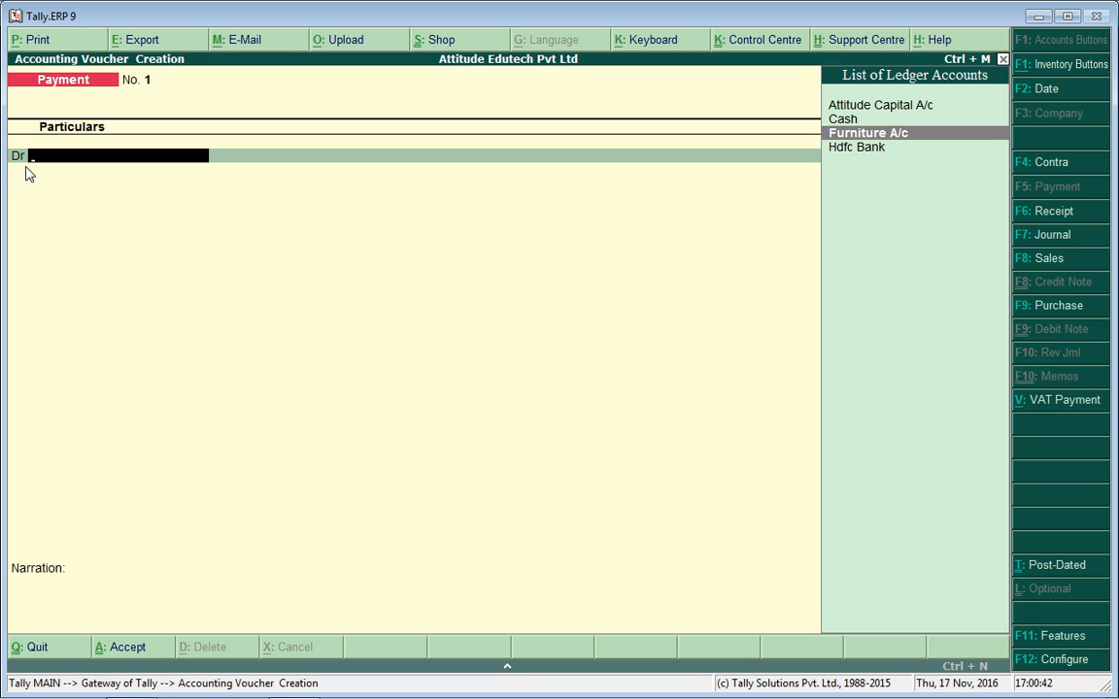
{"action": "key", "text": "Return"}
{"action": "type", "text": "2500"}
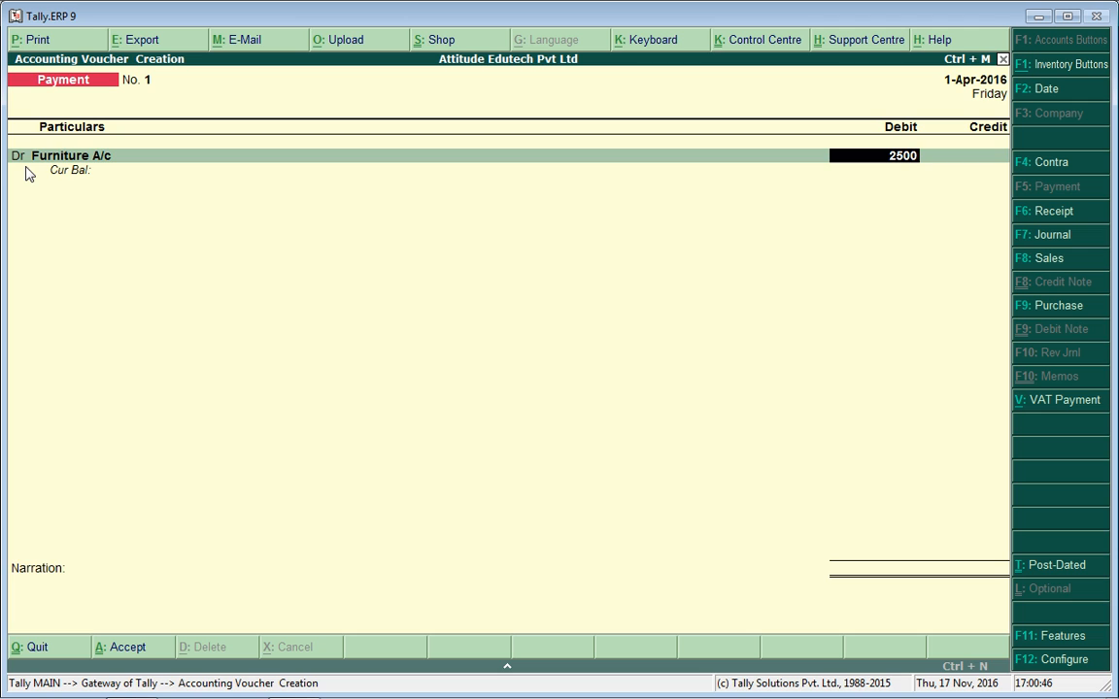
{"action": "key", "text": "Return"}
{"action": "key", "text": "Return"}
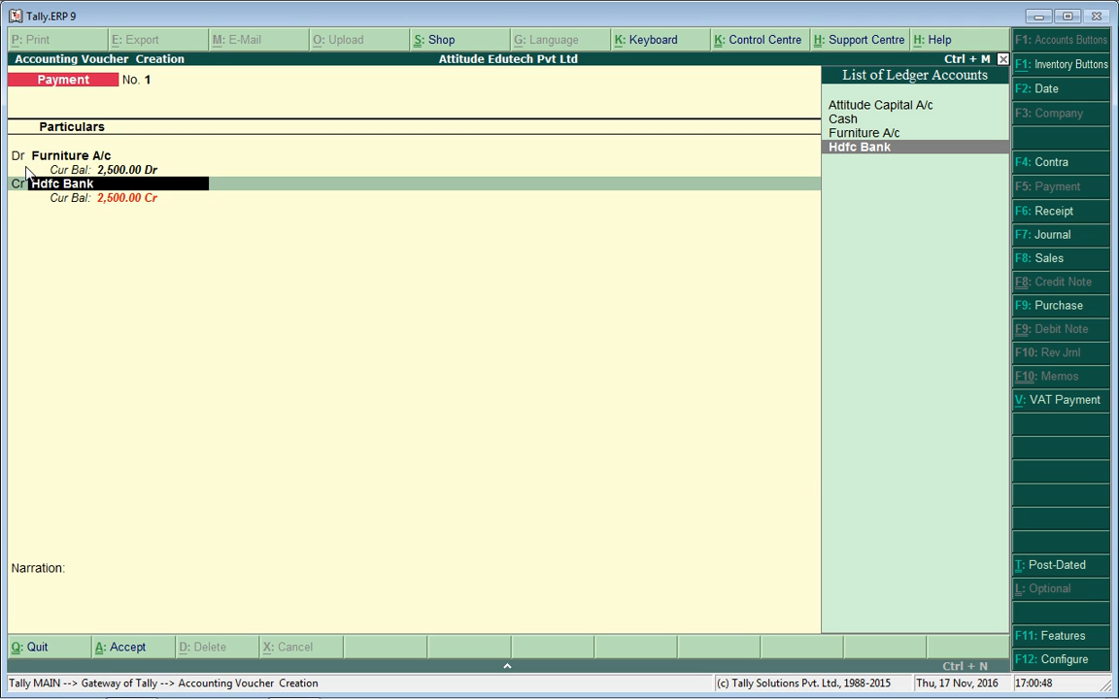
{"action": "key", "text": "Up"}
{"action": "key", "text": "Up"}
{"action": "key", "text": "Return"}
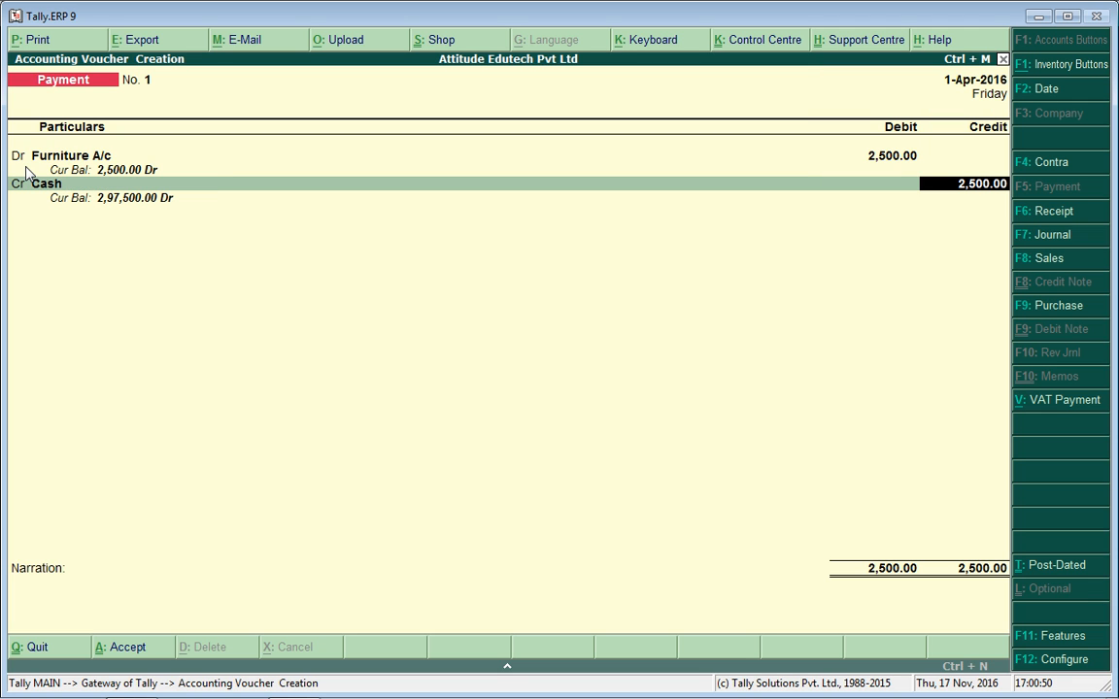
{"action": "key", "text": "Return"}
{"action": "key", "text": "Return"}
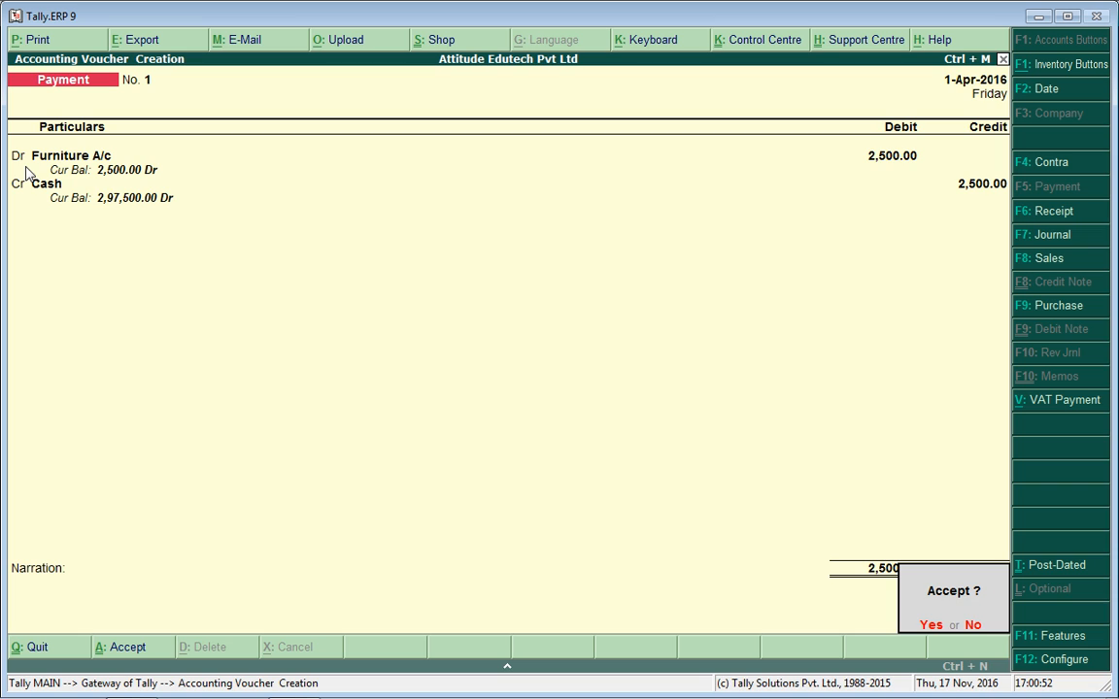
{"action": "key", "text": "Return"}
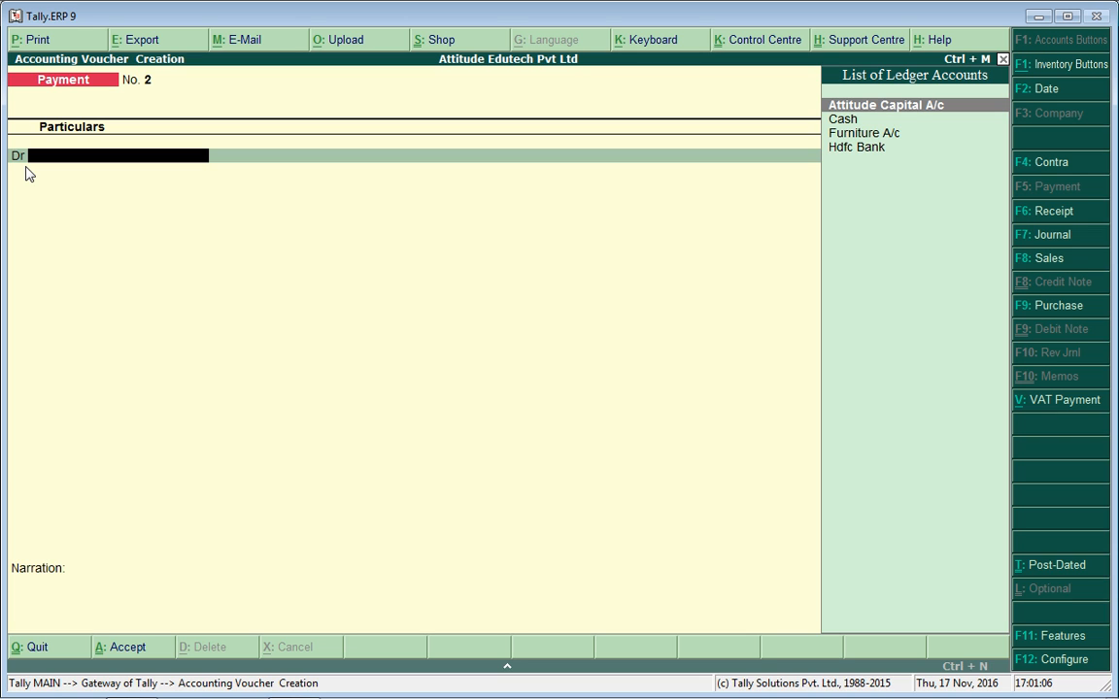
Enter a Contra voucher crediting Cash 10,000 and debiting Hdfc Bank.
{"action": "key", "text": "F4"}
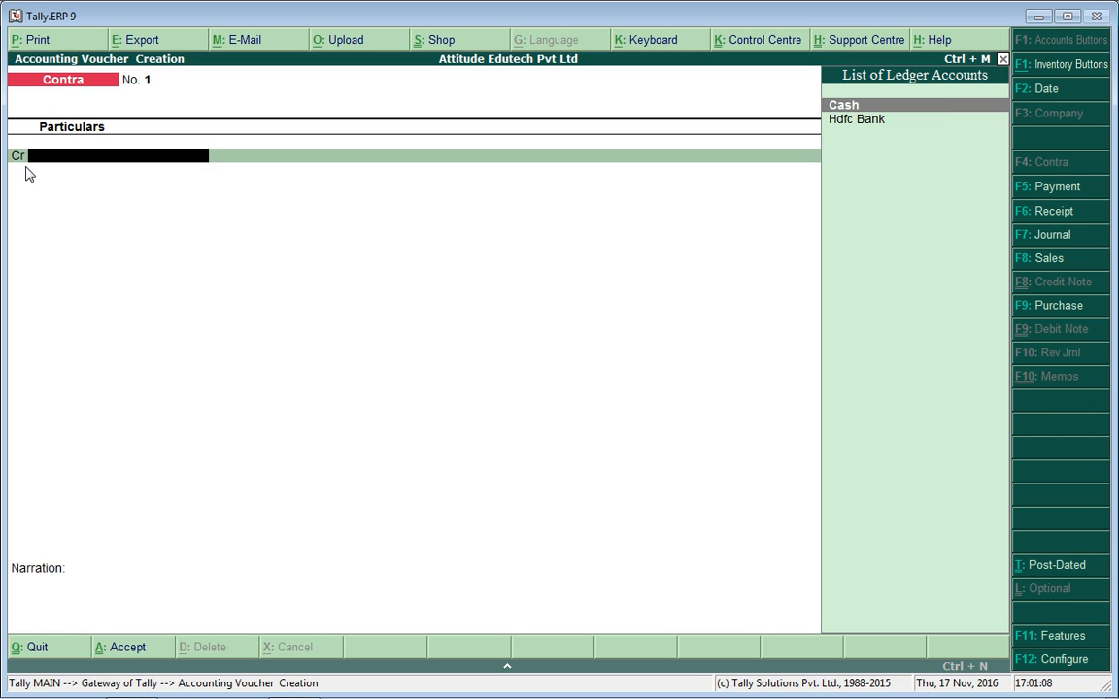
{"action": "key", "text": "Return"}
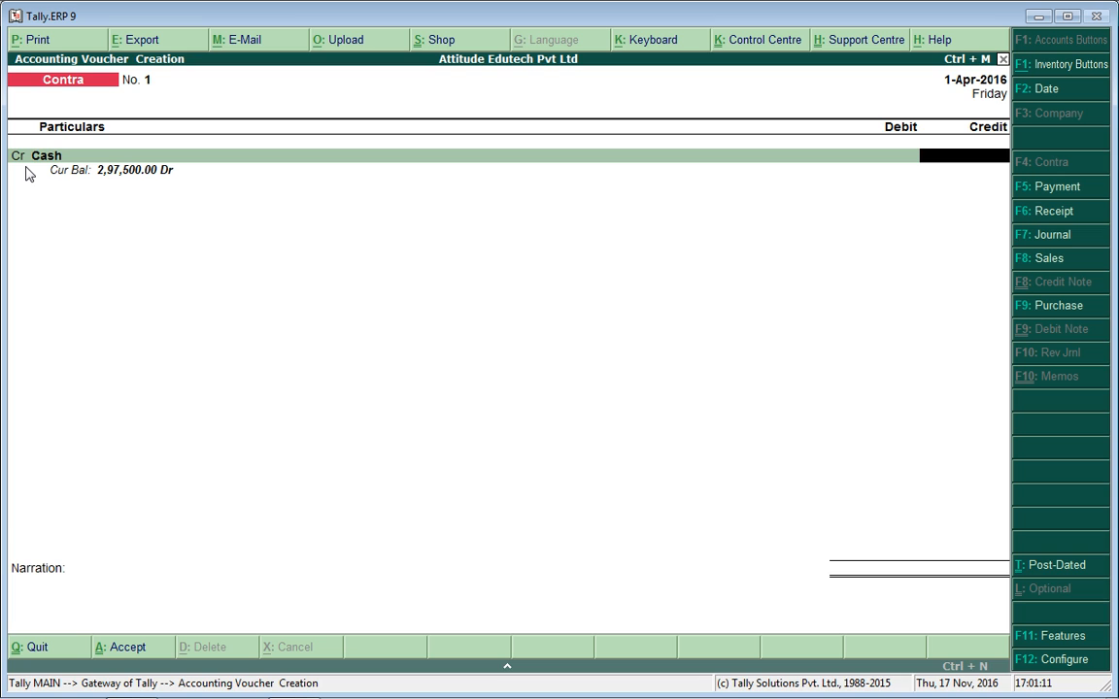
{"action": "type", "text": "3"}
{"action": "key", "text": "BackSpace"}
{"action": "type", "text": "100000"}
{"action": "key", "text": "BackSpace"}
{"action": "key", "text": "Return"}
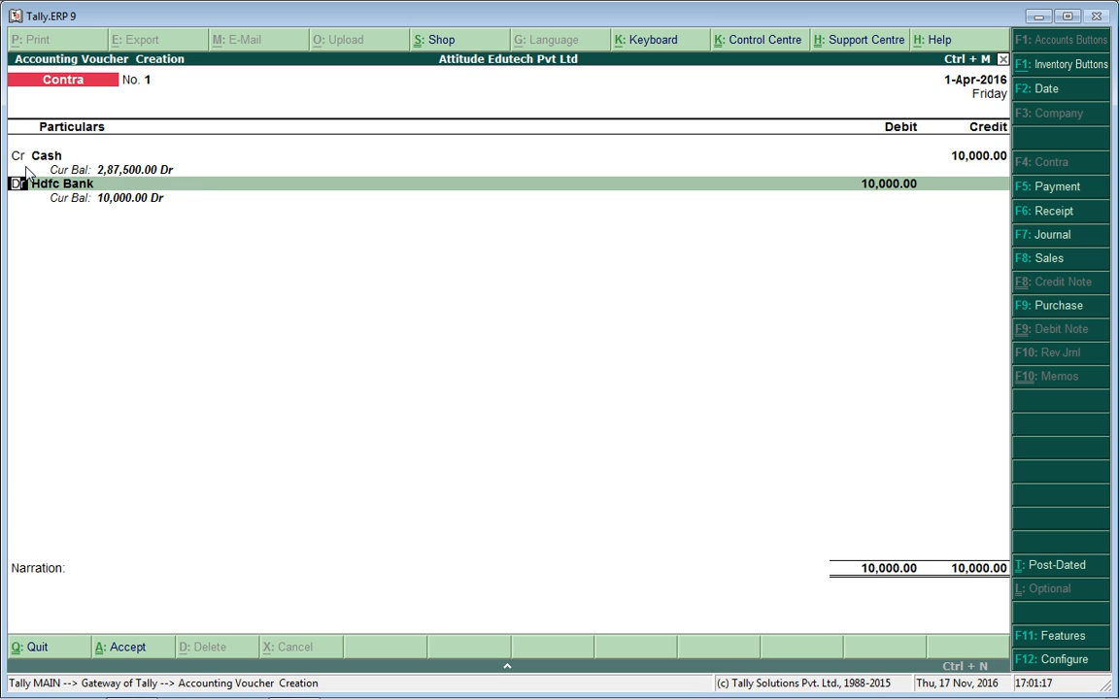
{"action": "key", "text": "Return"}
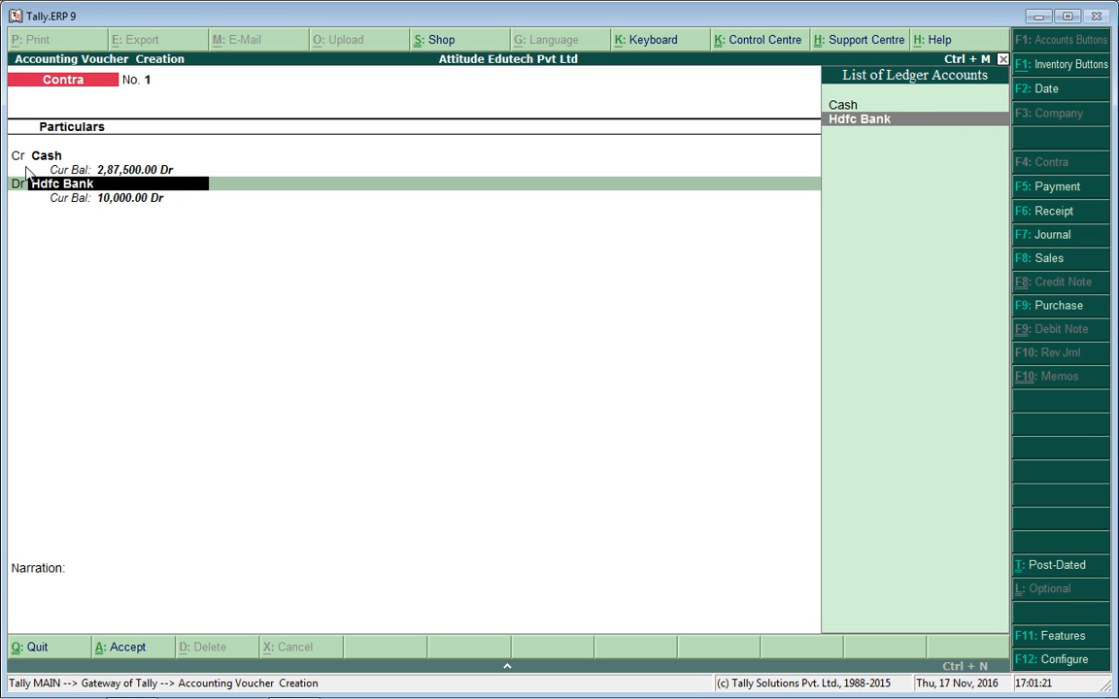
{"action": "key", "text": "Return"}
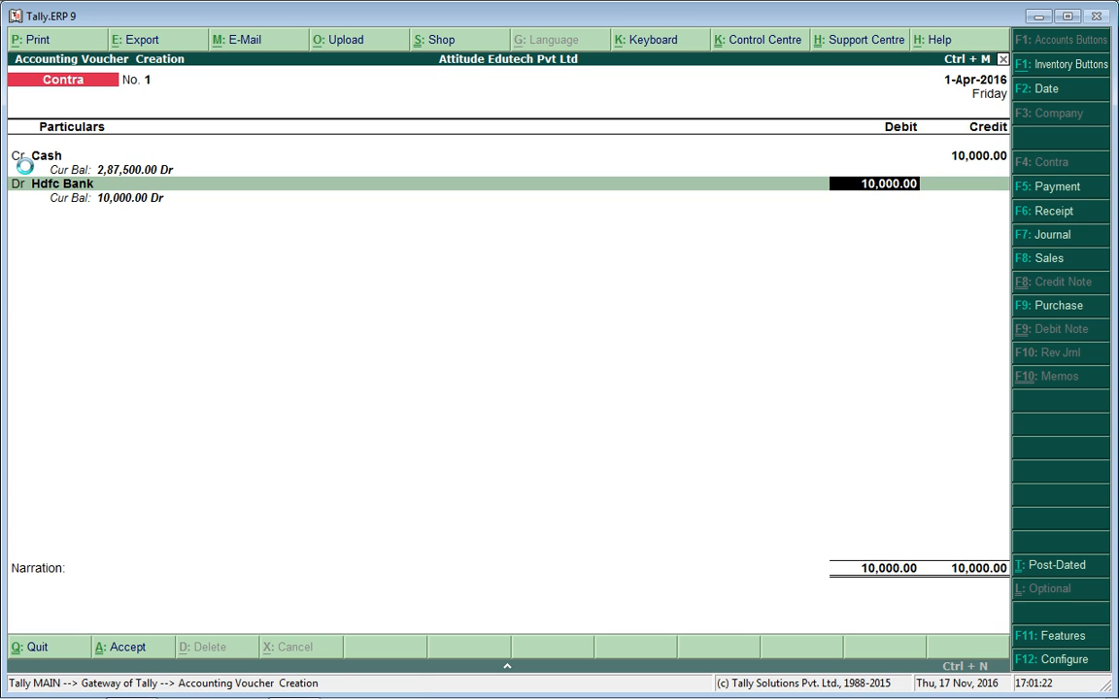
{"action": "key", "text": "Return"}
Set the Hdfc Bank allocation's transaction type to Cash for 10,000.
{"action": "key", "text": "Return"}
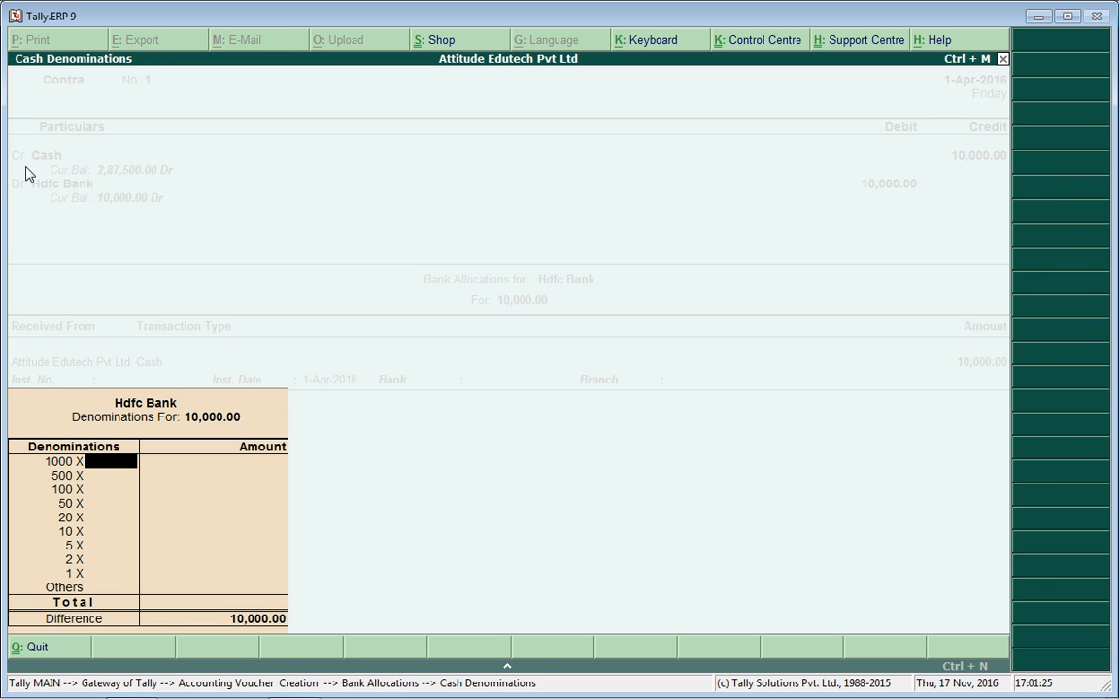
{"action": "key", "text": "Escape"}
{"action": "key", "text": "Return"}
{"action": "key", "text": "Escape"}
{"action": "key", "text": "BackSpace"}
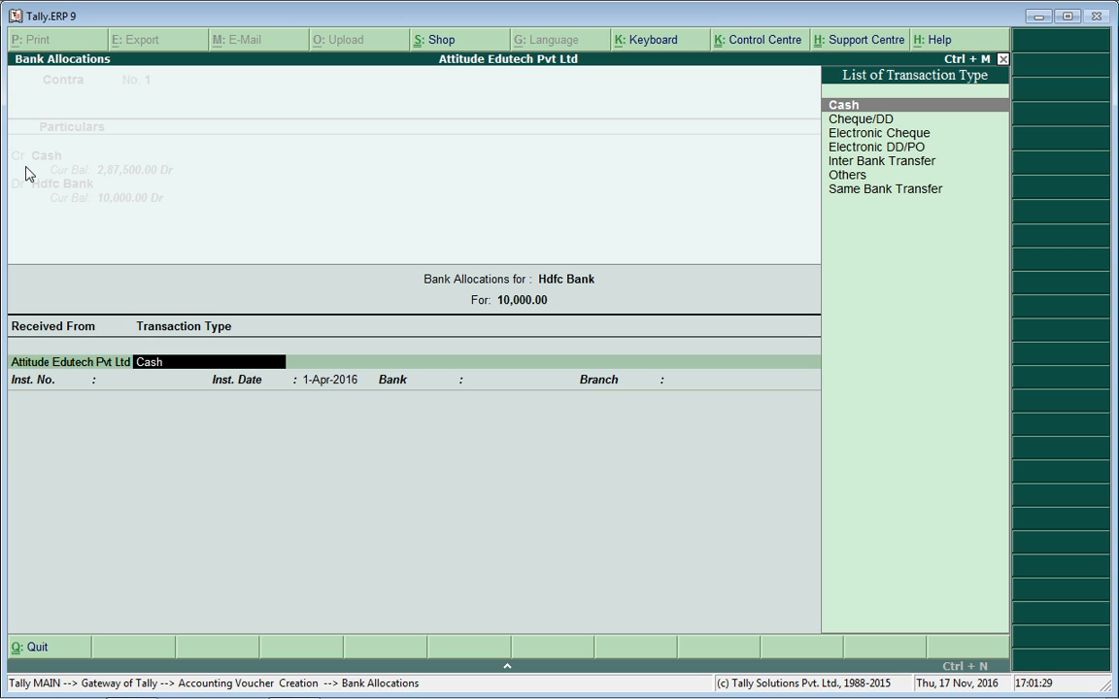
{"action": "key", "text": "Down"}
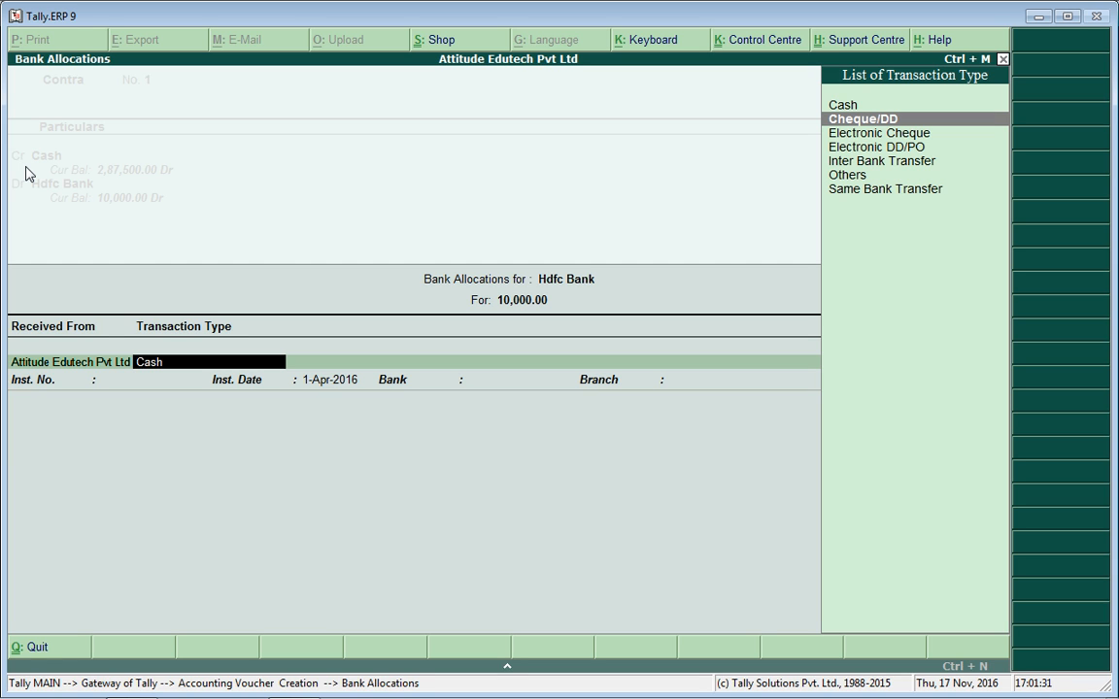
{"action": "key", "text": "Down"}
{"action": "key", "text": "Down"}
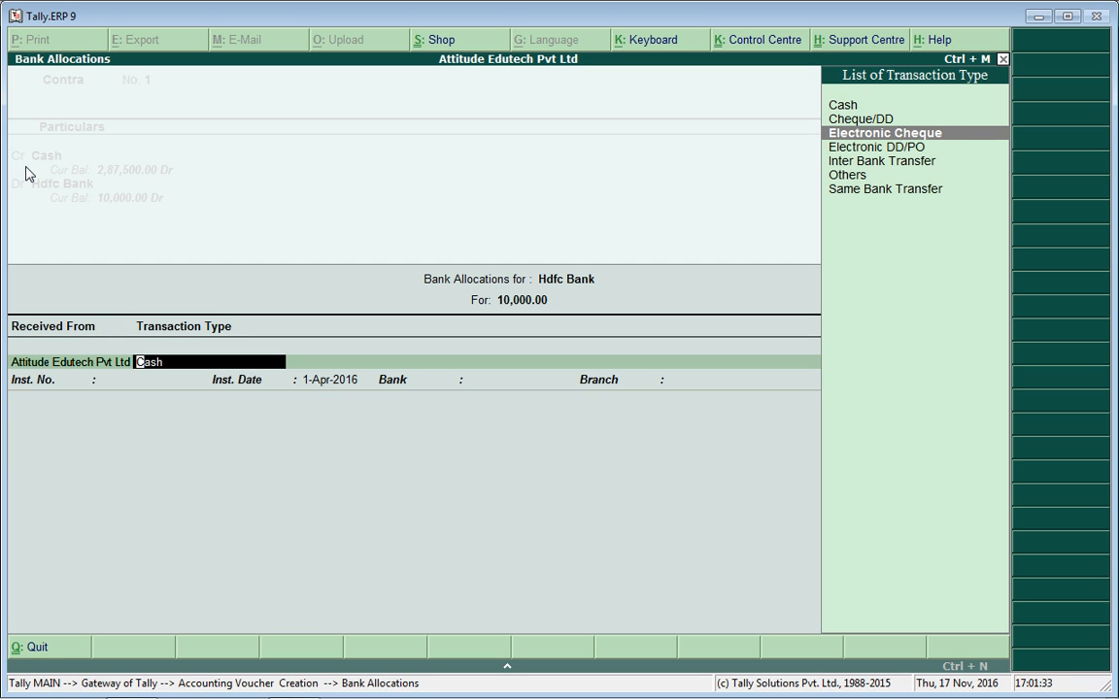
{"action": "key", "text": "Down"}
{"action": "key", "text": "Down"}
{"action": "key", "text": "Down"}
{"action": "key", "text": "Up"}
{"action": "key", "text": "Up"}
{"action": "key", "text": "Up"}
{"action": "key", "text": "Up"}
{"action": "key", "text": "Up"}
{"action": "key", "text": "Up"}
{"action": "key", "text": "Return"}
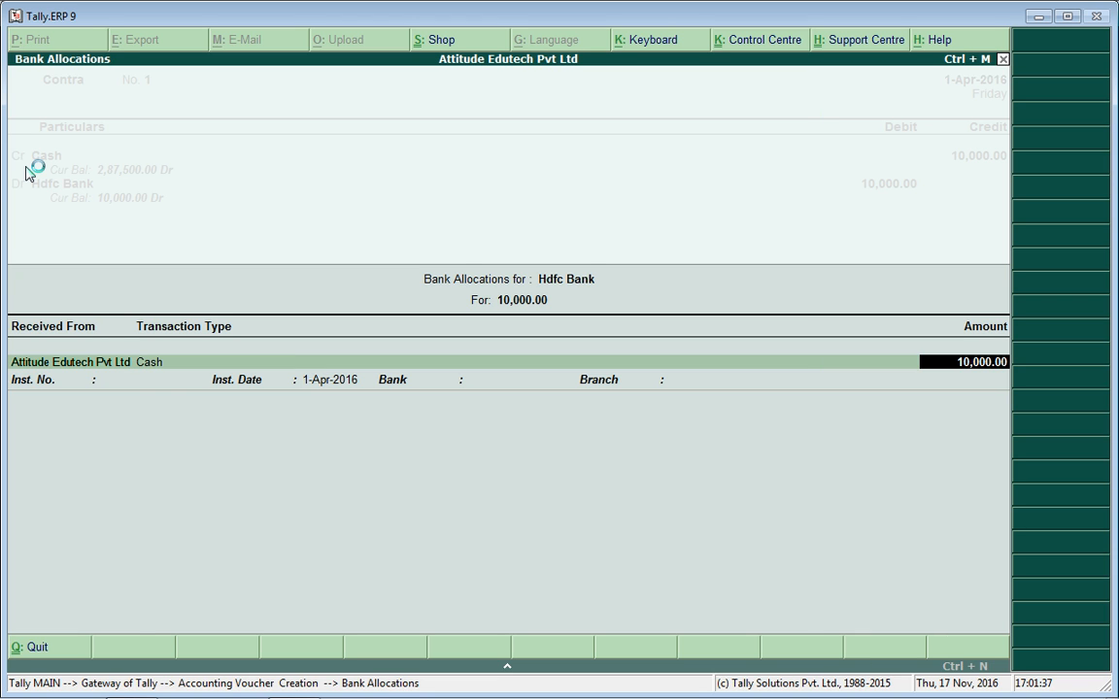
{"action": "key", "text": "Return"}
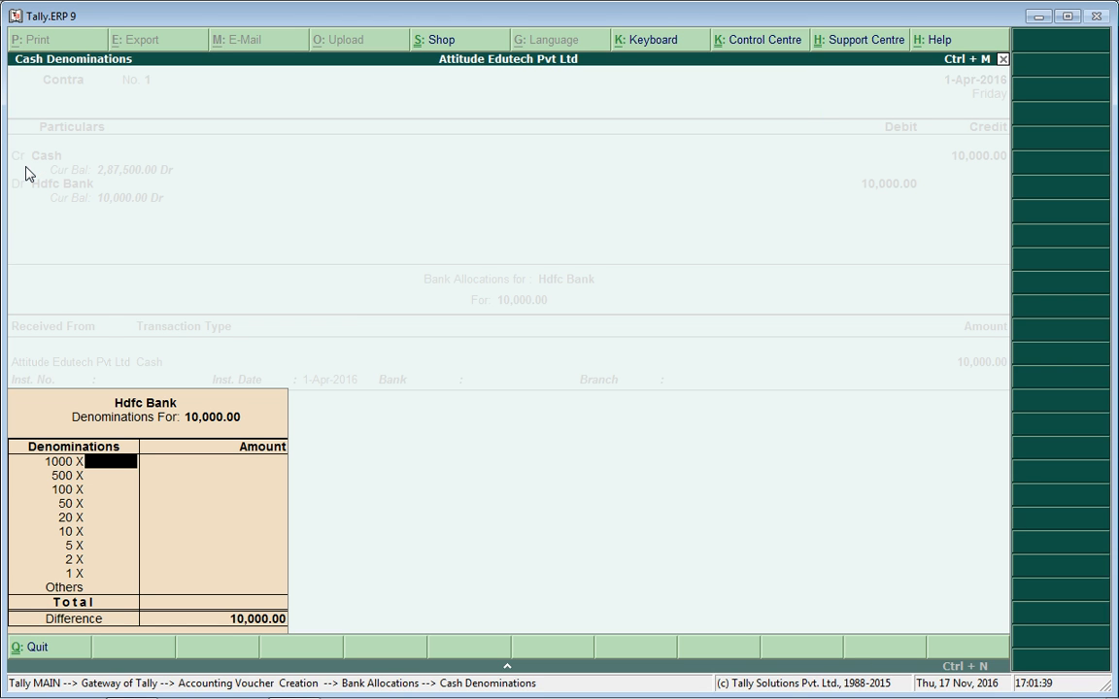
Record cash denominations of five 1000 notes and ten 500 notes.
{"action": "type", "text": "5"}
{"action": "key", "text": "Return"}
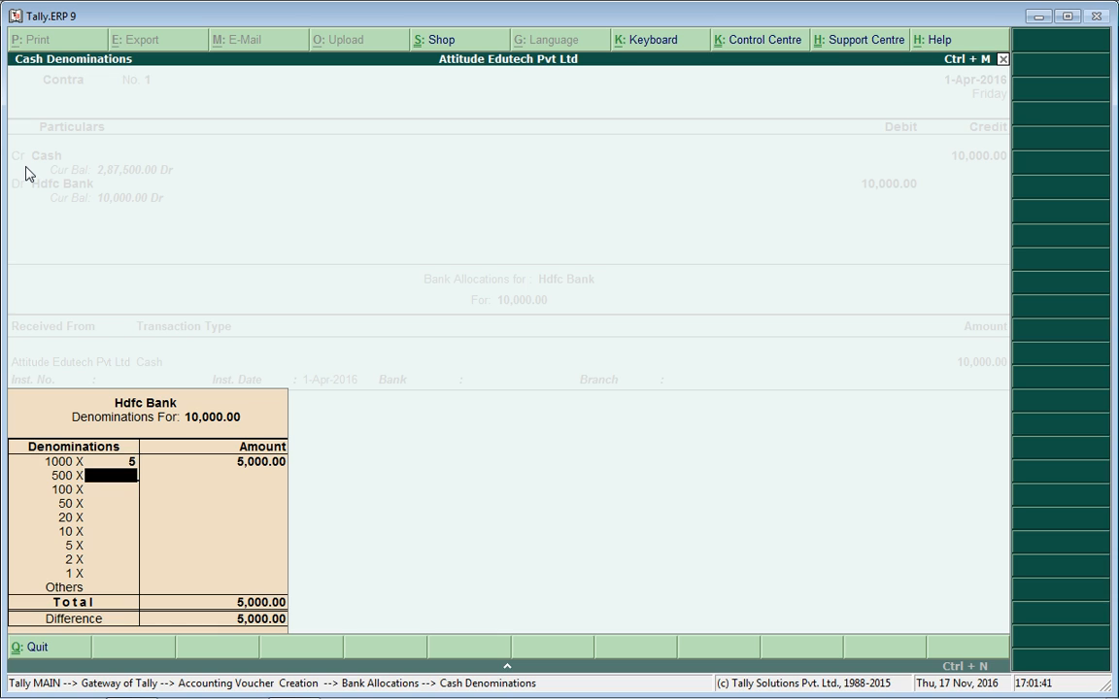
{"action": "type", "text": "10"}
{"action": "key", "text": "Return"}
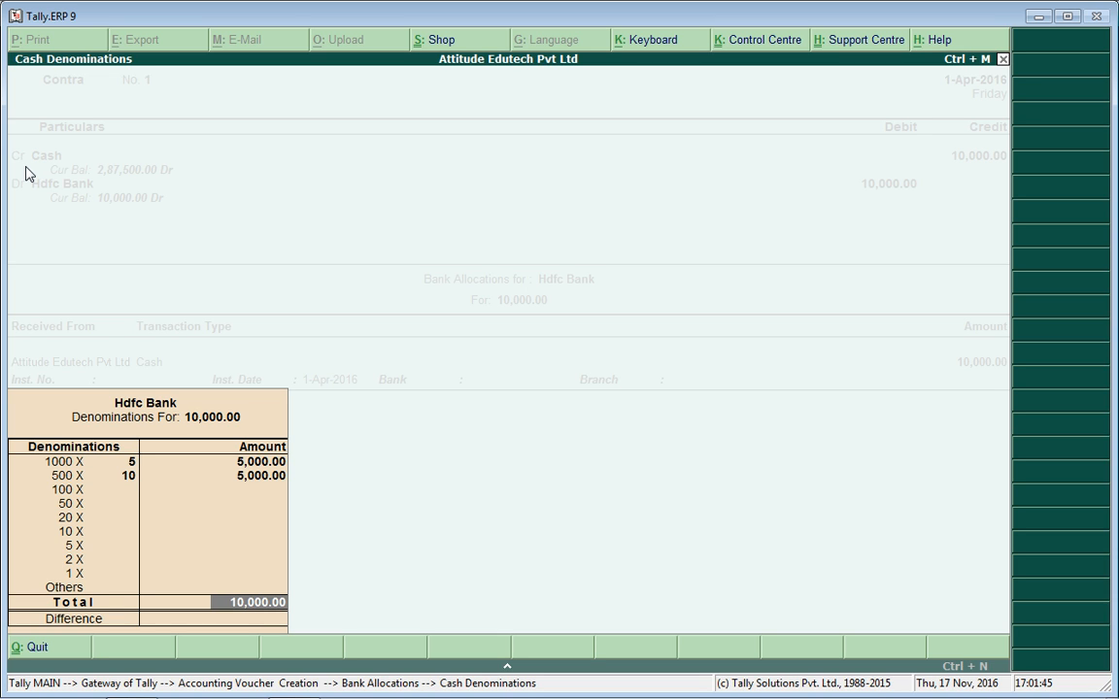
{"action": "key", "text": "Return"}
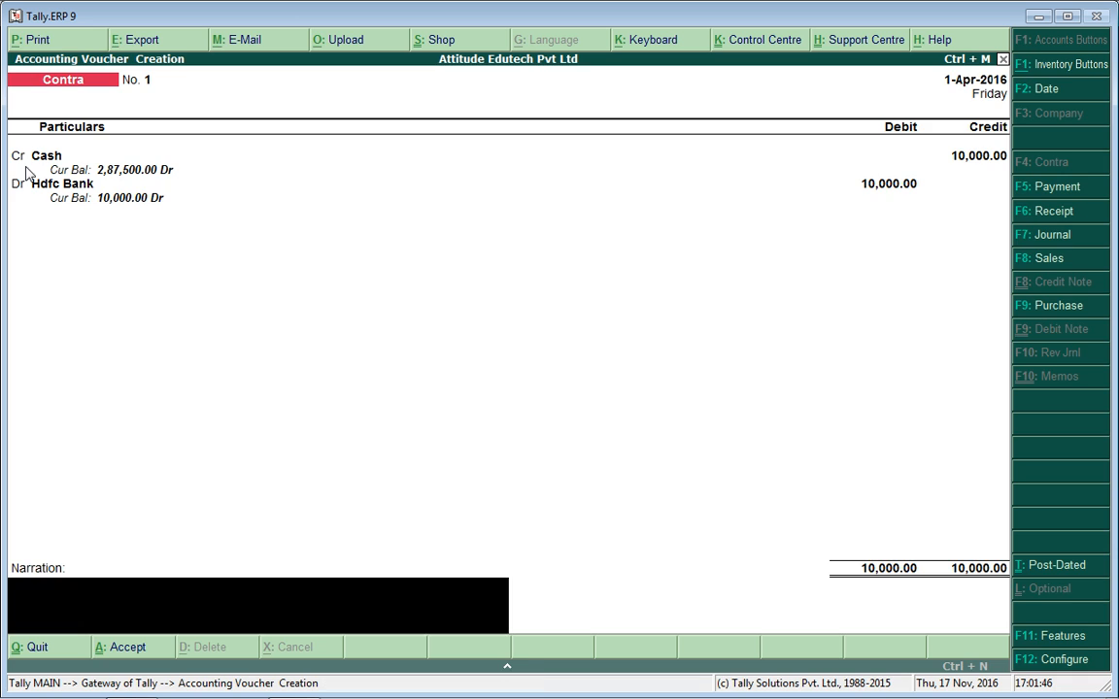
Save the contra, start Journal No. 1 debiting Furniture A/c, and begin a new credit ledger.
{"action": "key", "text": "Return"}
{"action": "key", "text": "Return"}
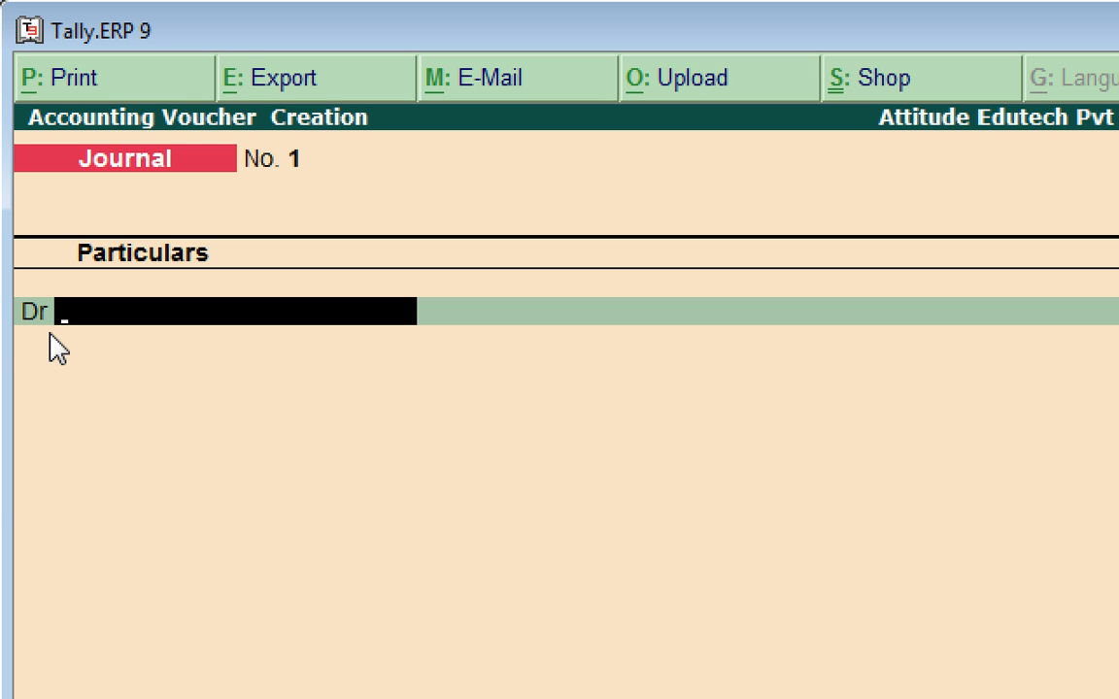
{"action": "key", "text": "Return"}
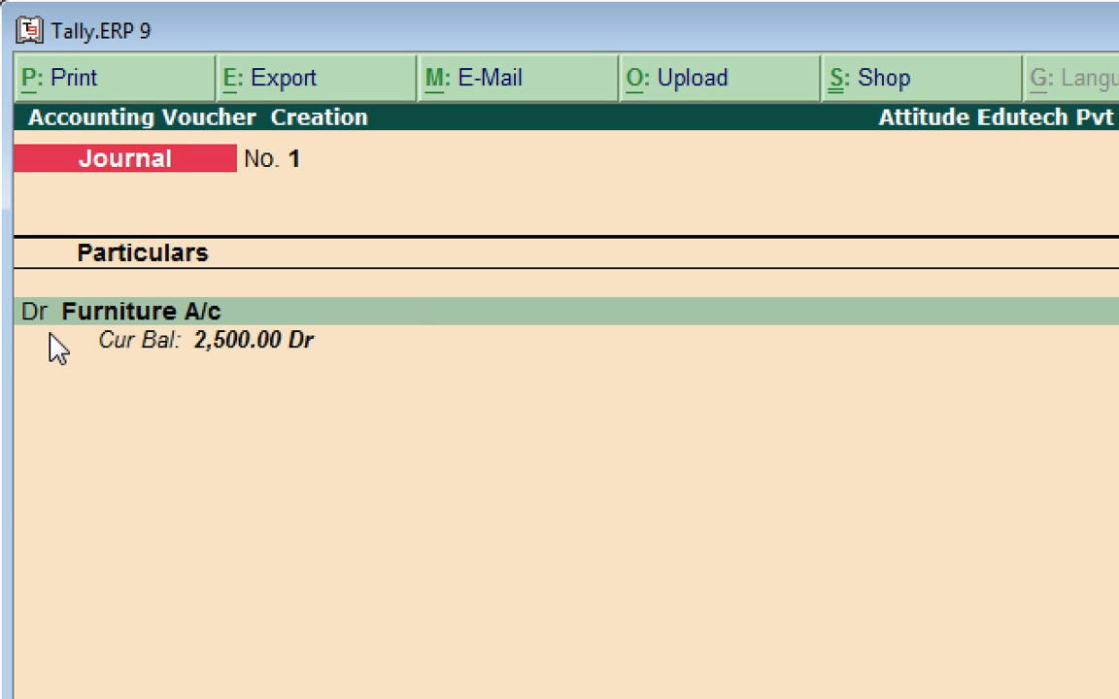
{"action": "key", "text": "Return"}
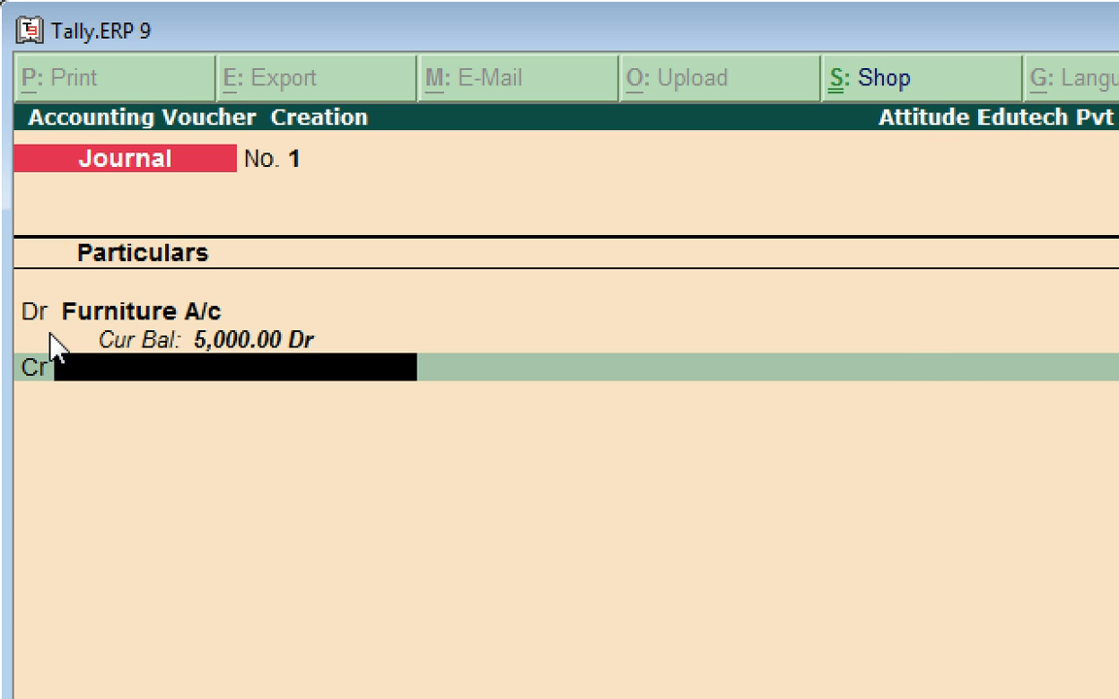
{"action": "key", "text": "alt+c"}
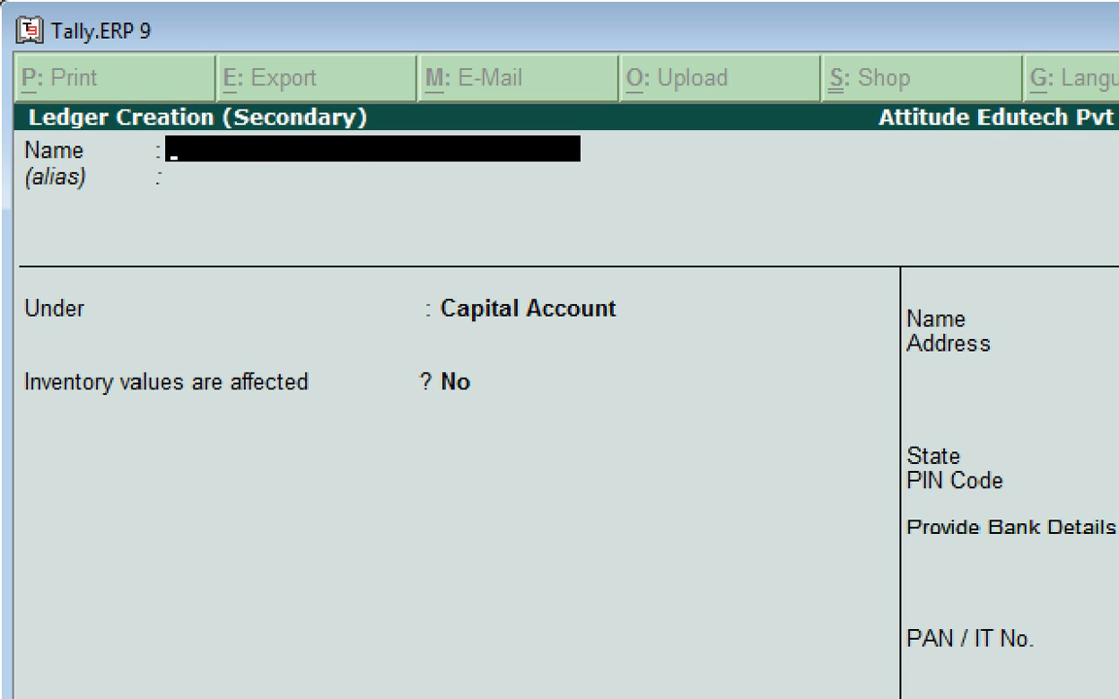
Create ledger 'Mohan Pvt Ltd' under Sundry Creditors with bill-by-bill balances and no credit period.
{"action": "type", "text": "Mohan"}
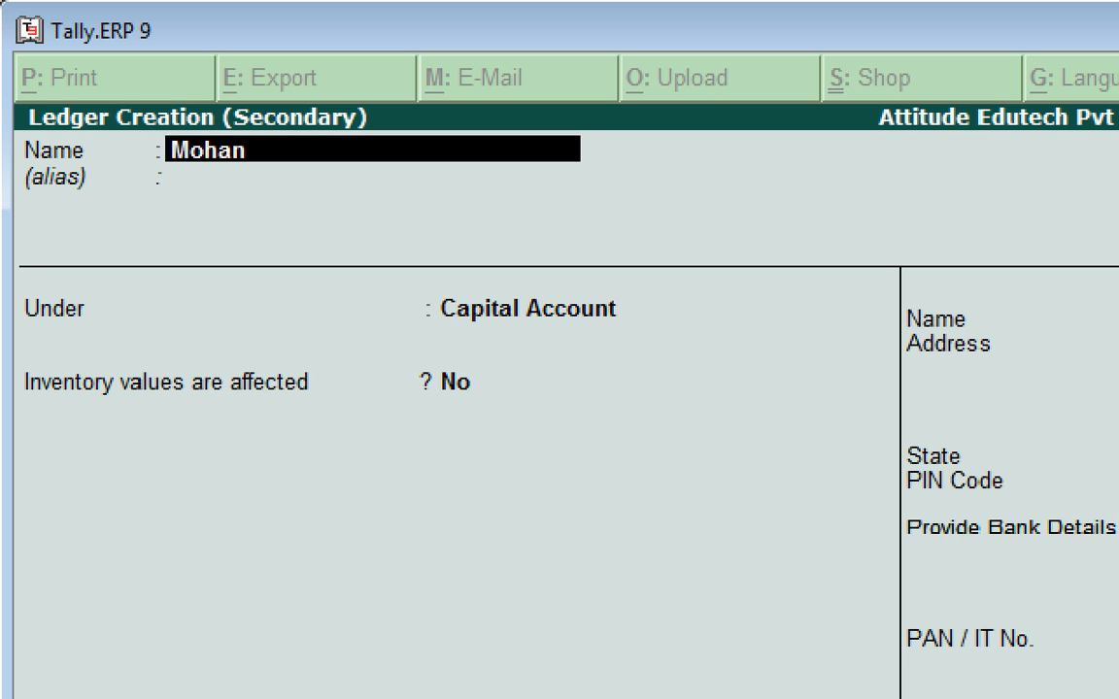
{"action": "type", "text": " Pvt Ltd"}
{"action": "key", "text": "Return"}
{"action": "key", "text": "Return"}
{"action": "type", "text": "S"}
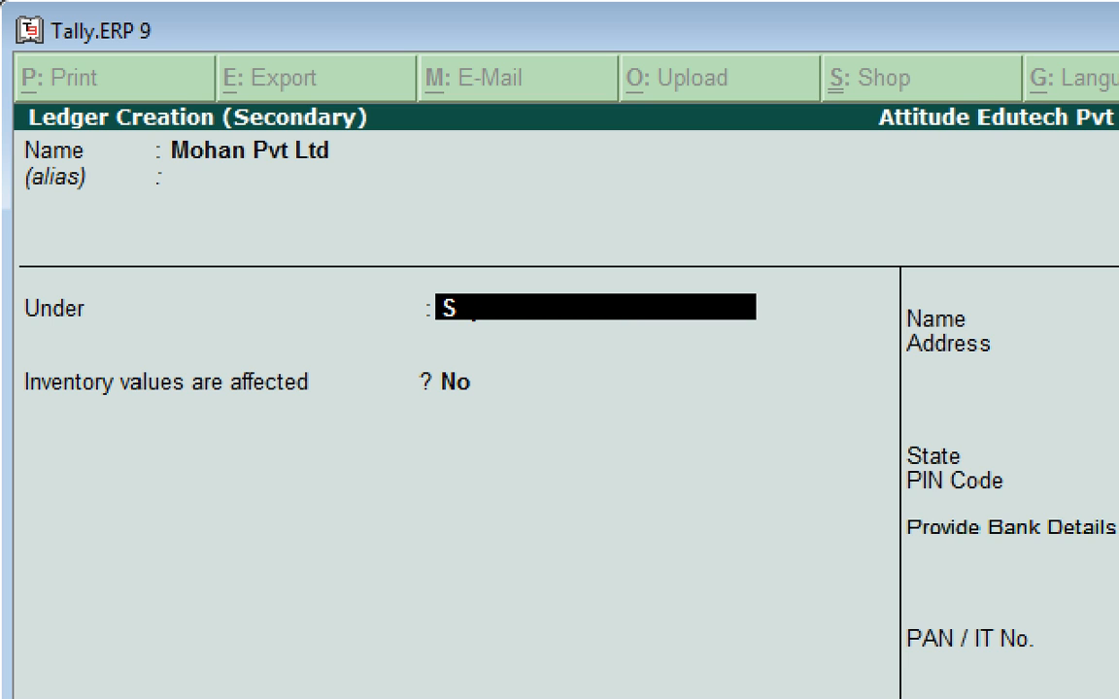
{"action": "key", "text": "Return"}
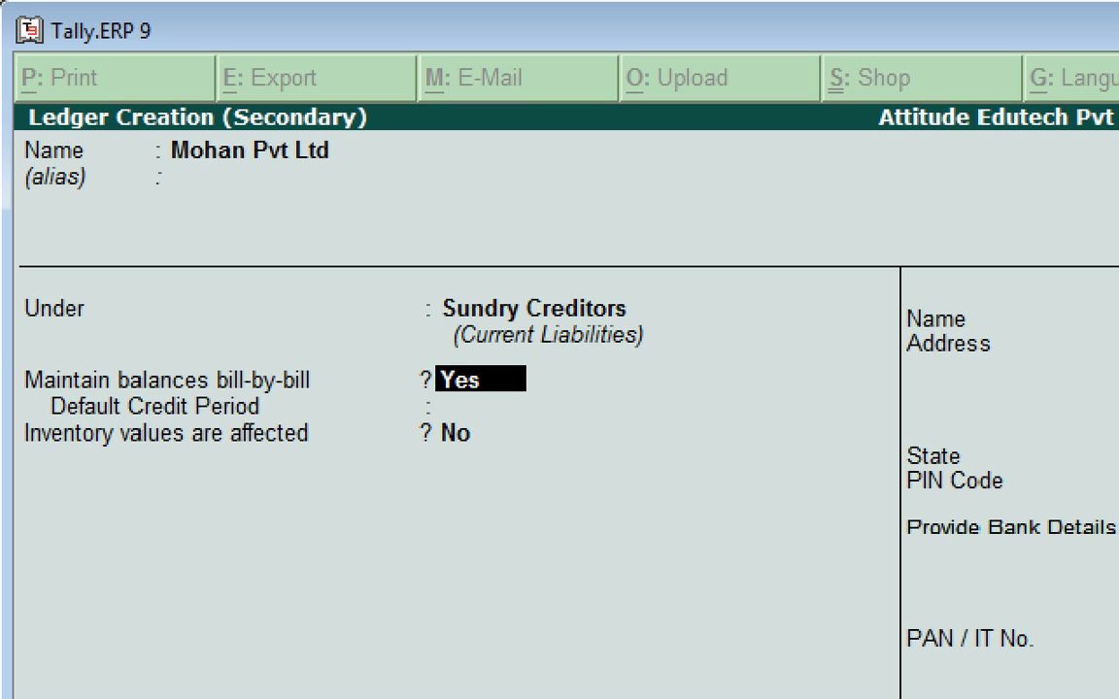
{"action": "key", "text": "Return"}
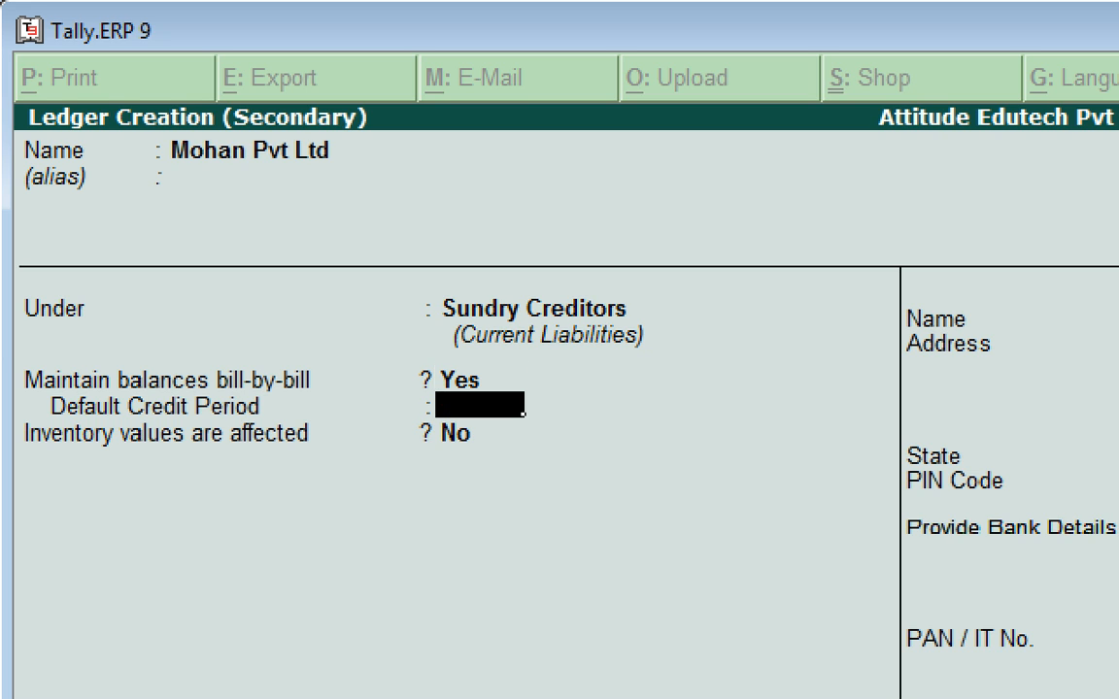
{"action": "key", "text": "BackSpace"}
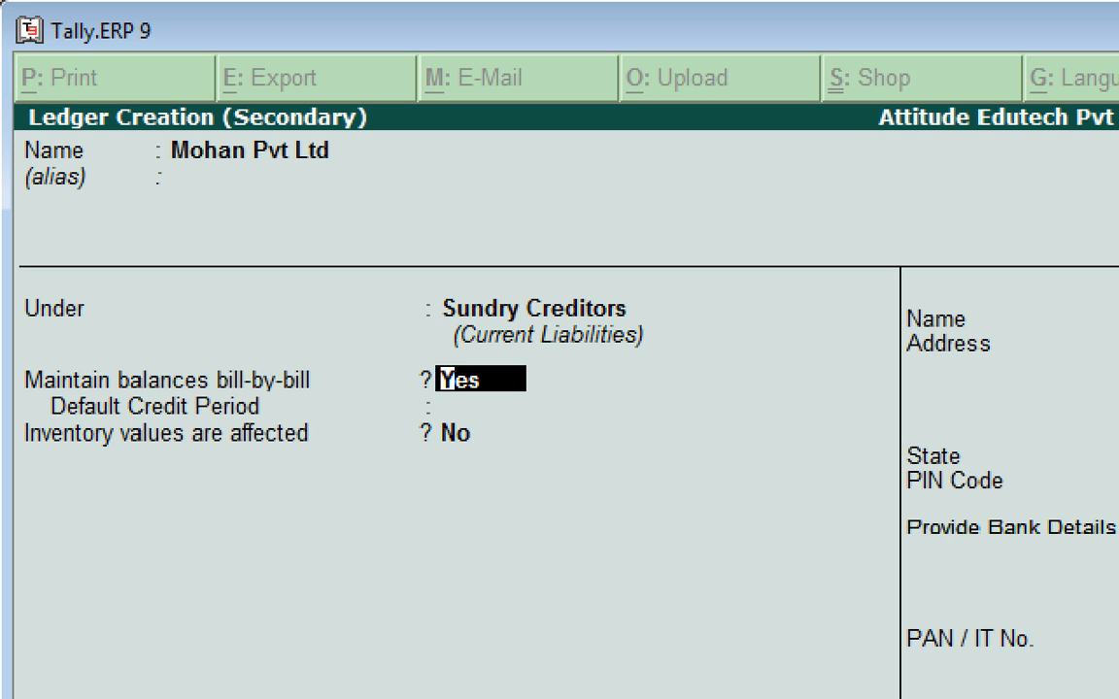
{"action": "key", "text": "Return"}
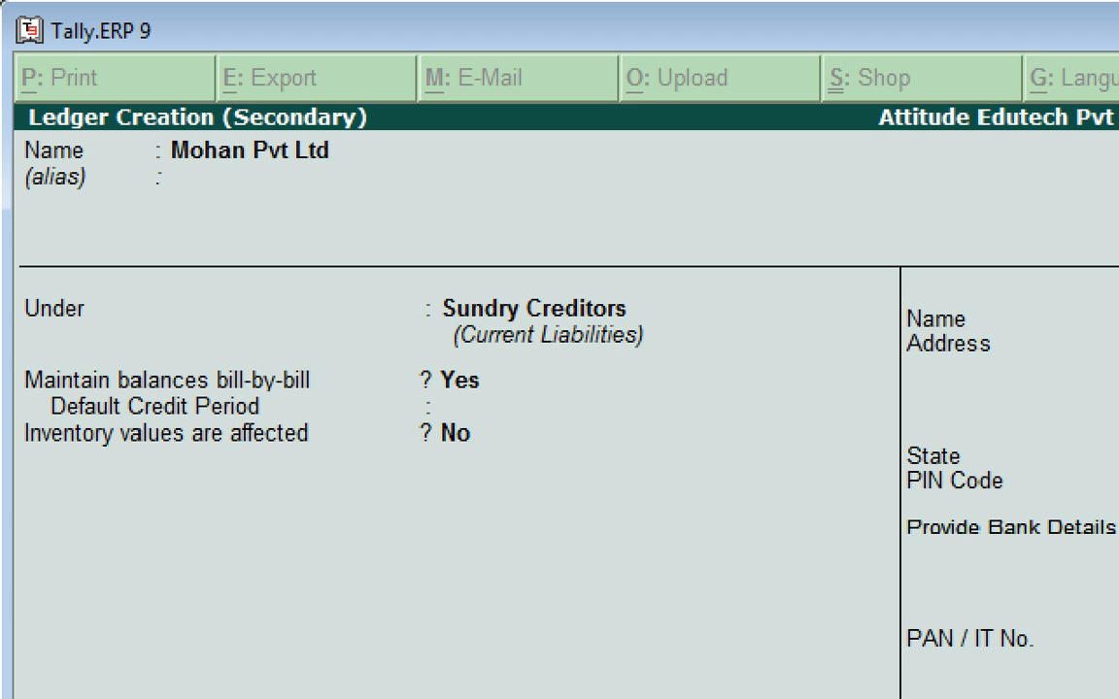
{"action": "key", "text": "Return"}
{"action": "key", "text": "Return"}
{"action": "key", "text": "Return"}
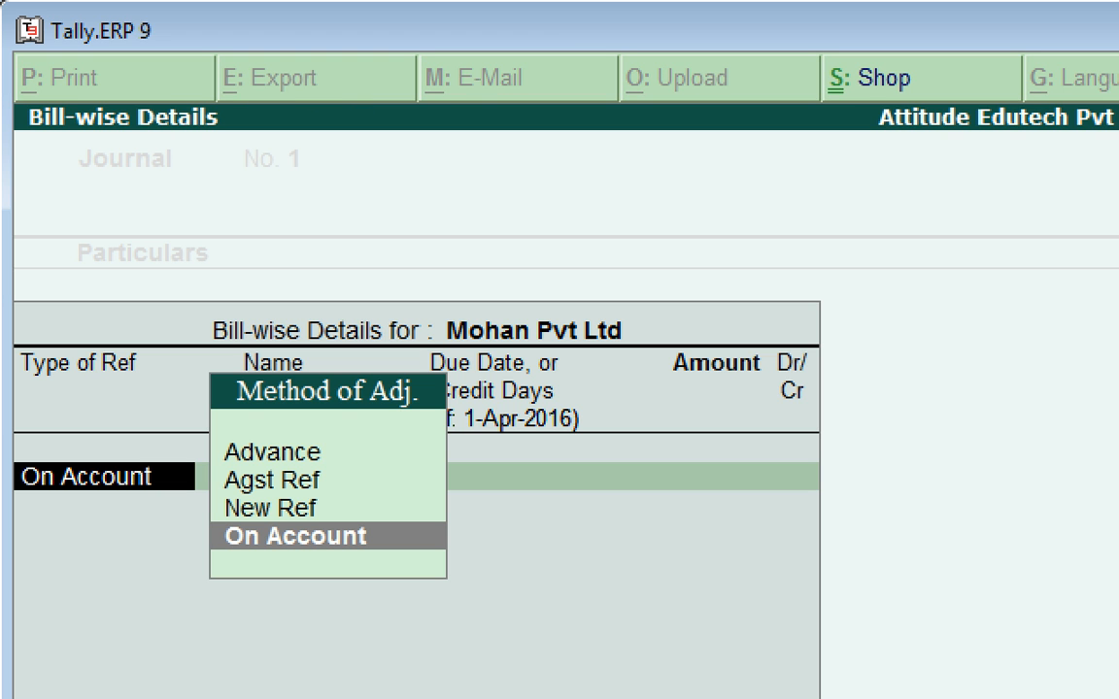
Credit Mohan Pvt Ltd 2,500 as New Ref bill 1 and save the journal.
{"action": "key", "text": "Up"}
{"action": "key", "text": "Return"}
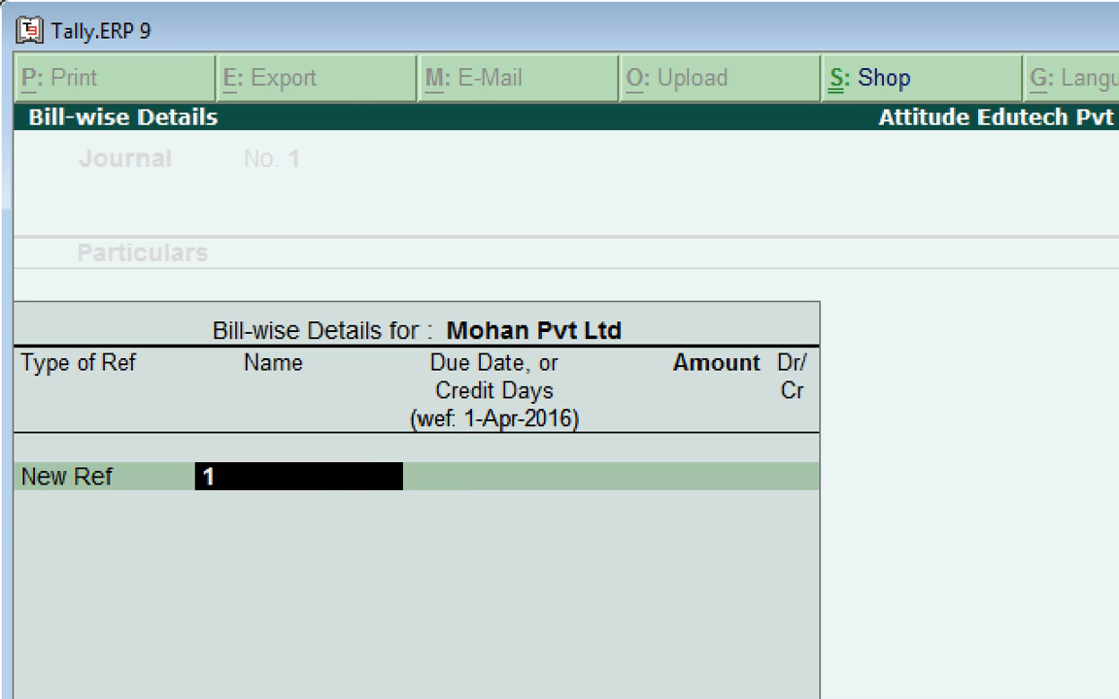
{"action": "key", "text": "Return"}
{"action": "key", "text": "Return"}
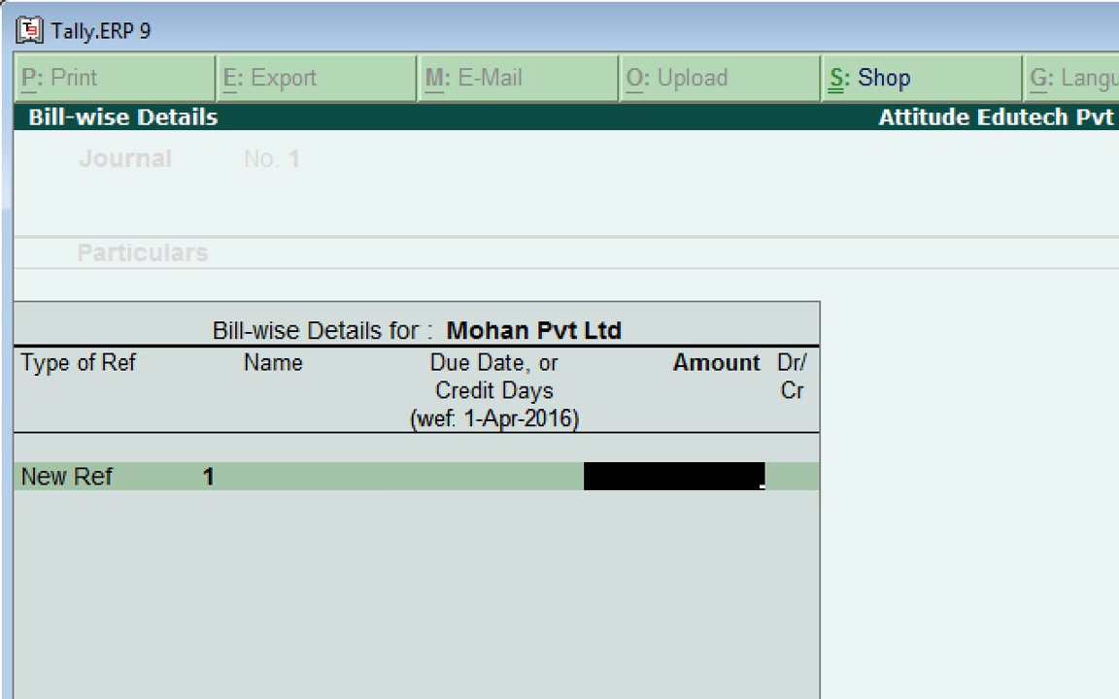
{"action": "type", "text": "2,500"}
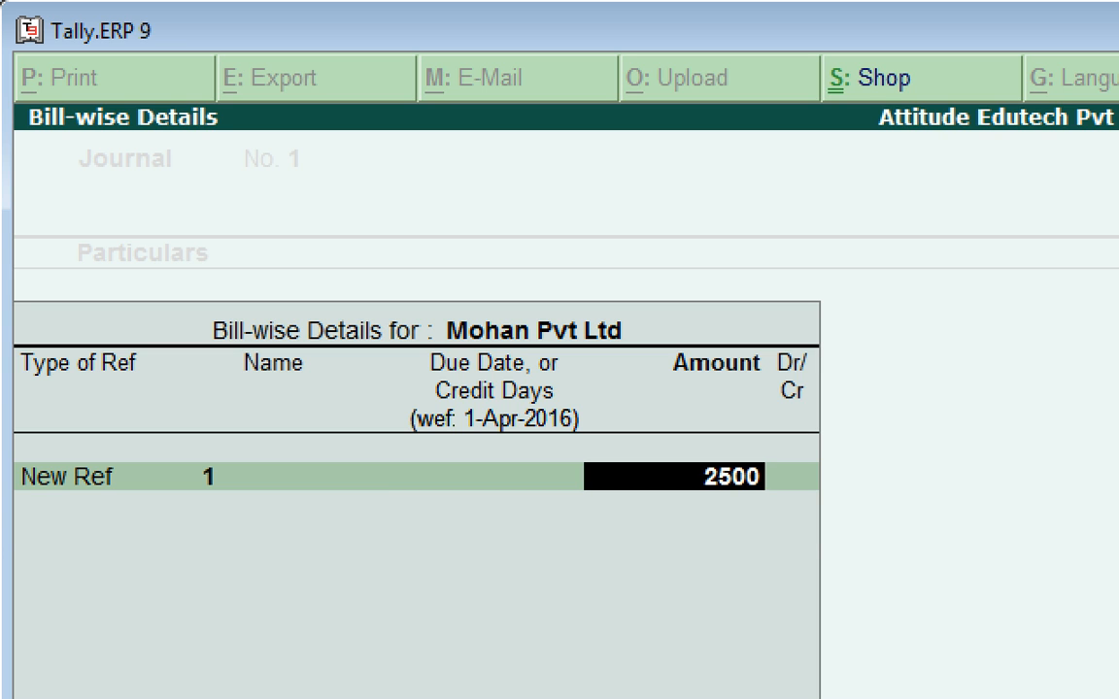
{"action": "key", "text": "Return"}
{"action": "key", "text": "Return"}
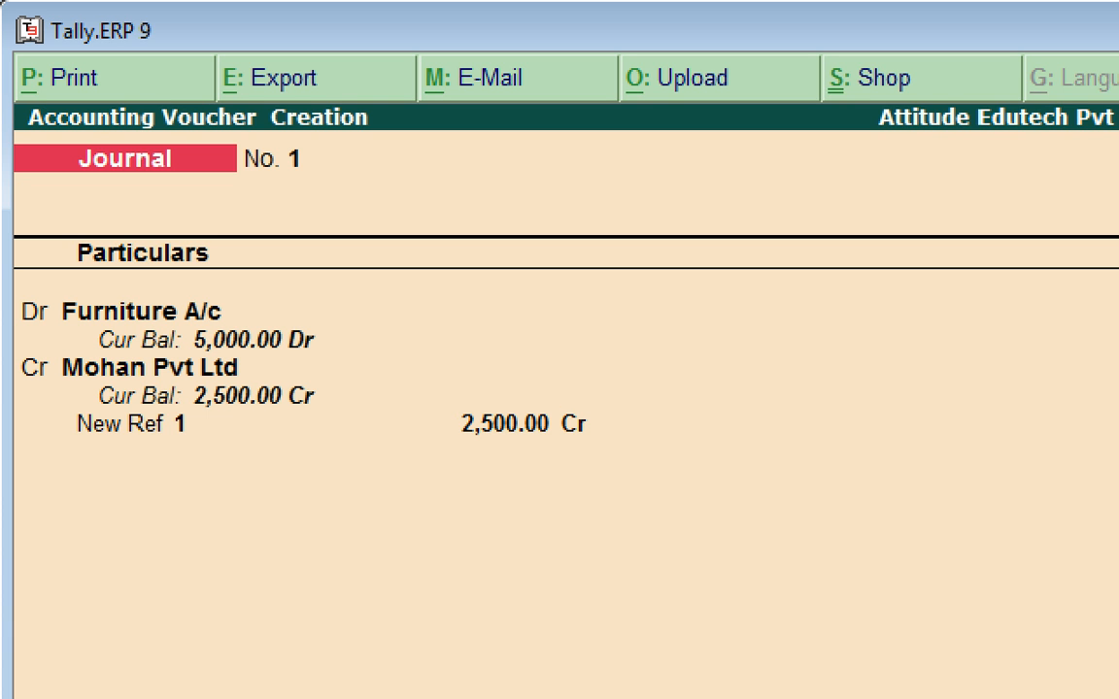
{"action": "key", "text": "ctrl+a"}
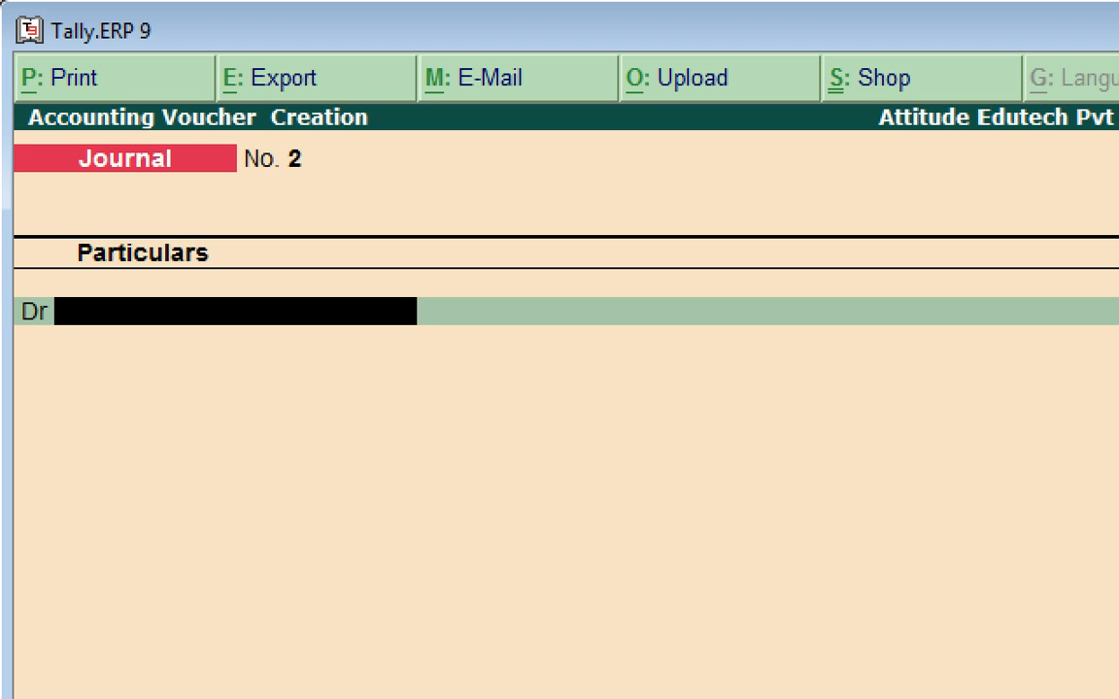
Save a Payment settling Mohan Pvt Ltd bill 1 for 2,500 from Hdfc Bank, then exit.
{"action": "key", "text": "F5"}
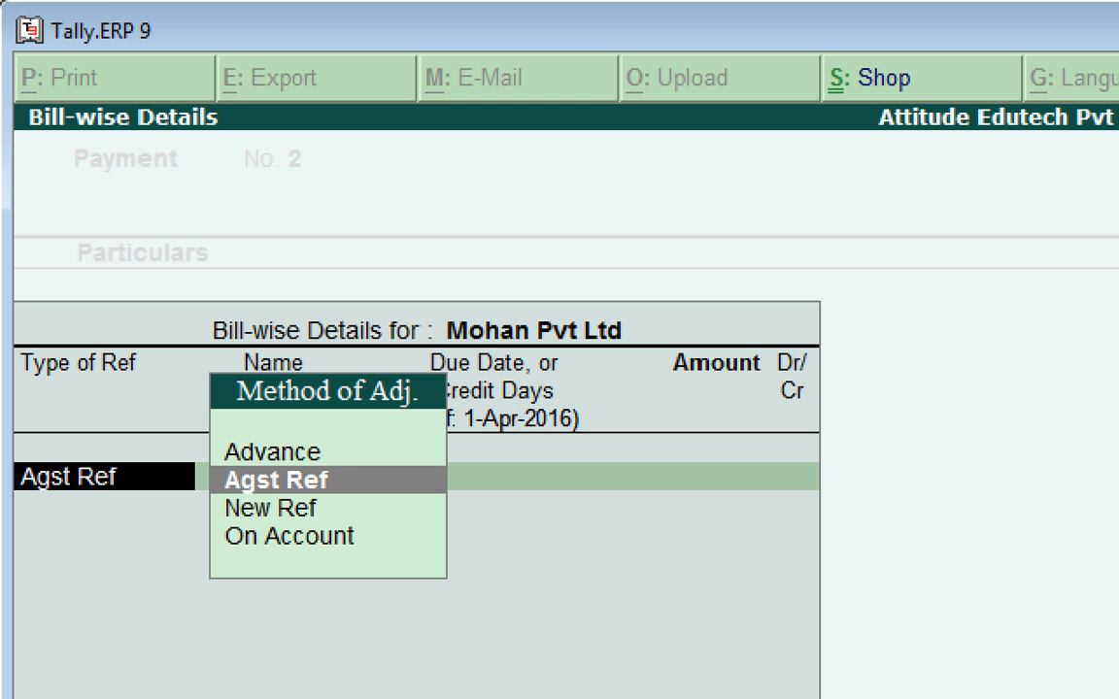
{"action": "key", "text": "Return"}
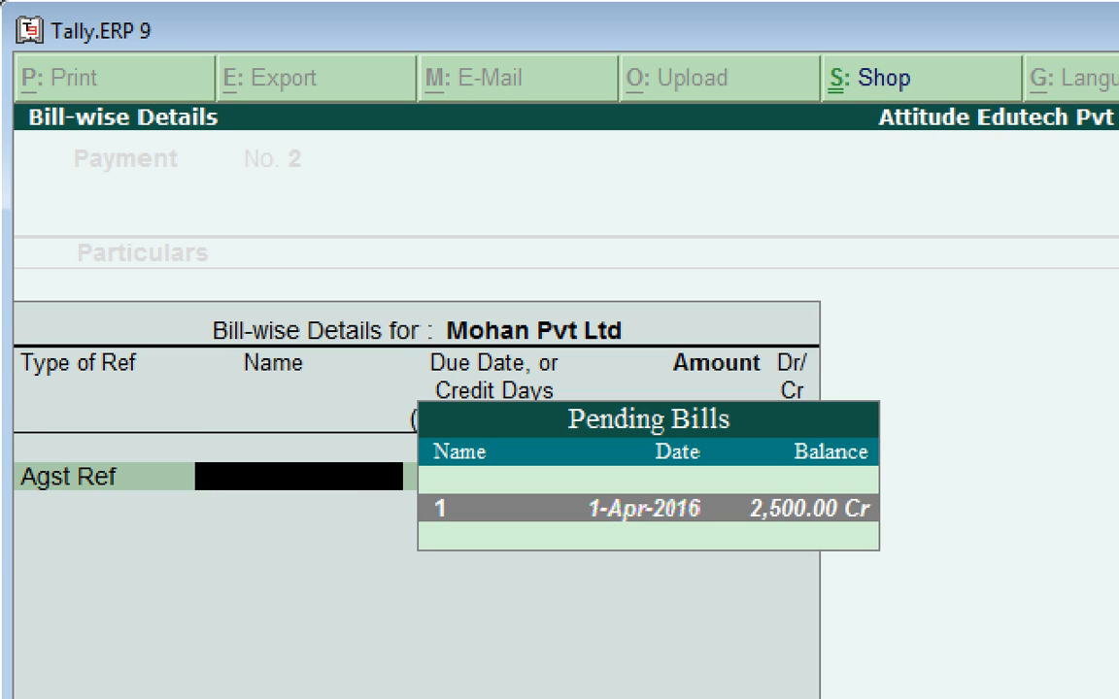
{"action": "key", "text": "Return"}
{"action": "key", "text": "Return"}
{"action": "key", "text": "Return"}
{"action": "key", "text": "Return"}
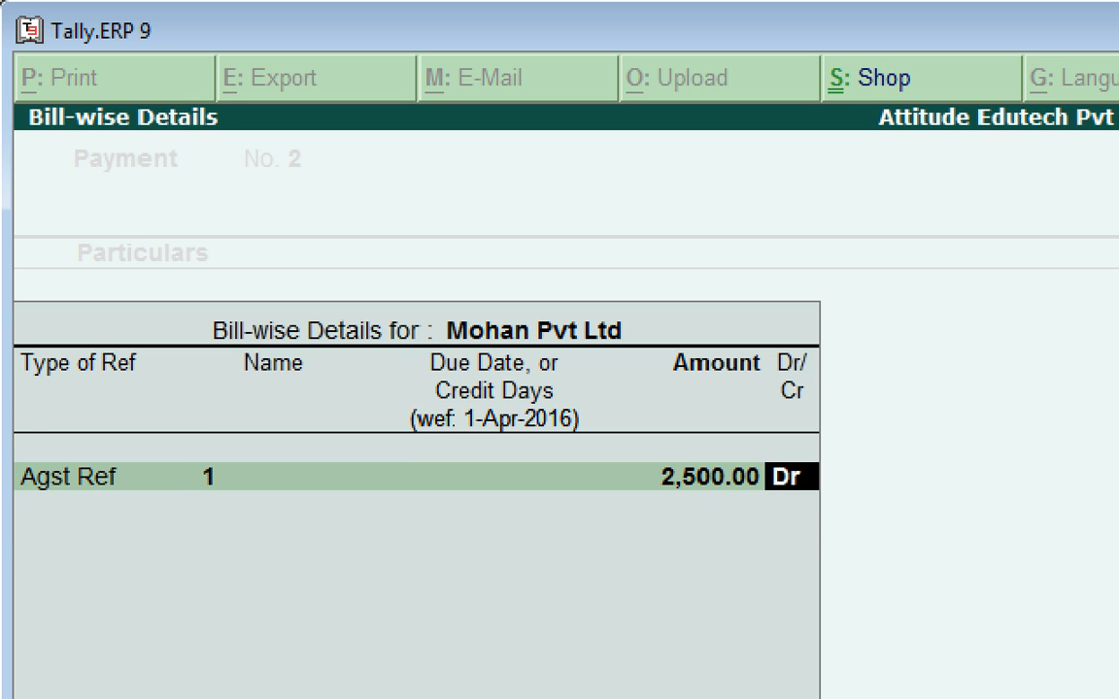
{"action": "key", "text": "Return"}
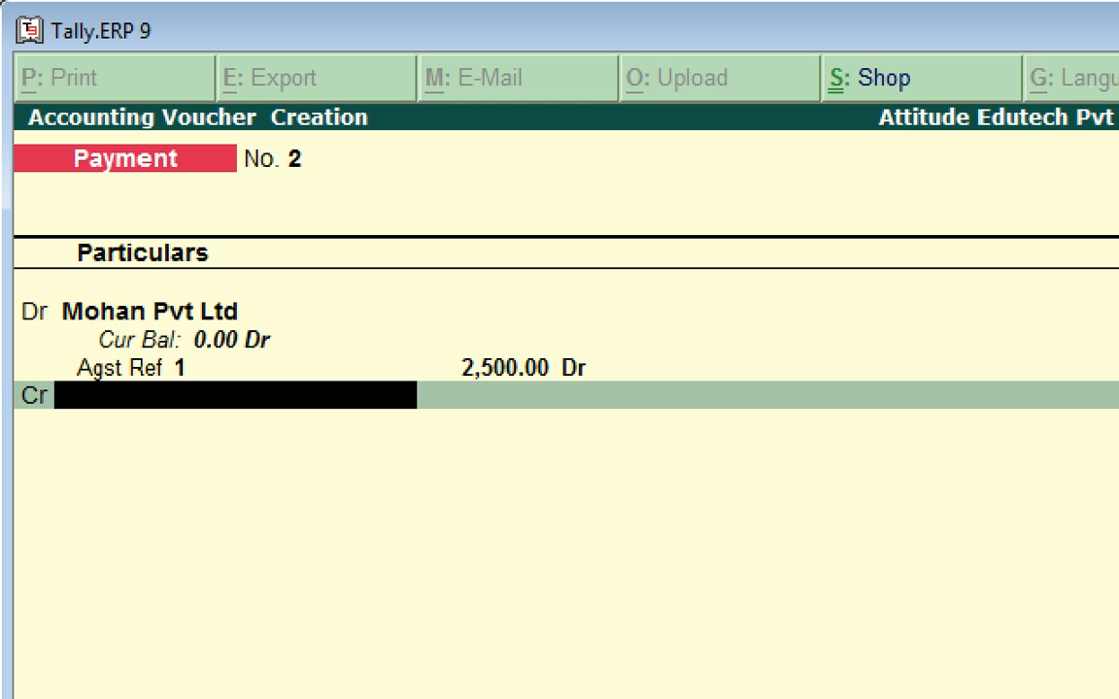
{"action": "key", "text": "Return"}
{"action": "key", "text": "Return"}
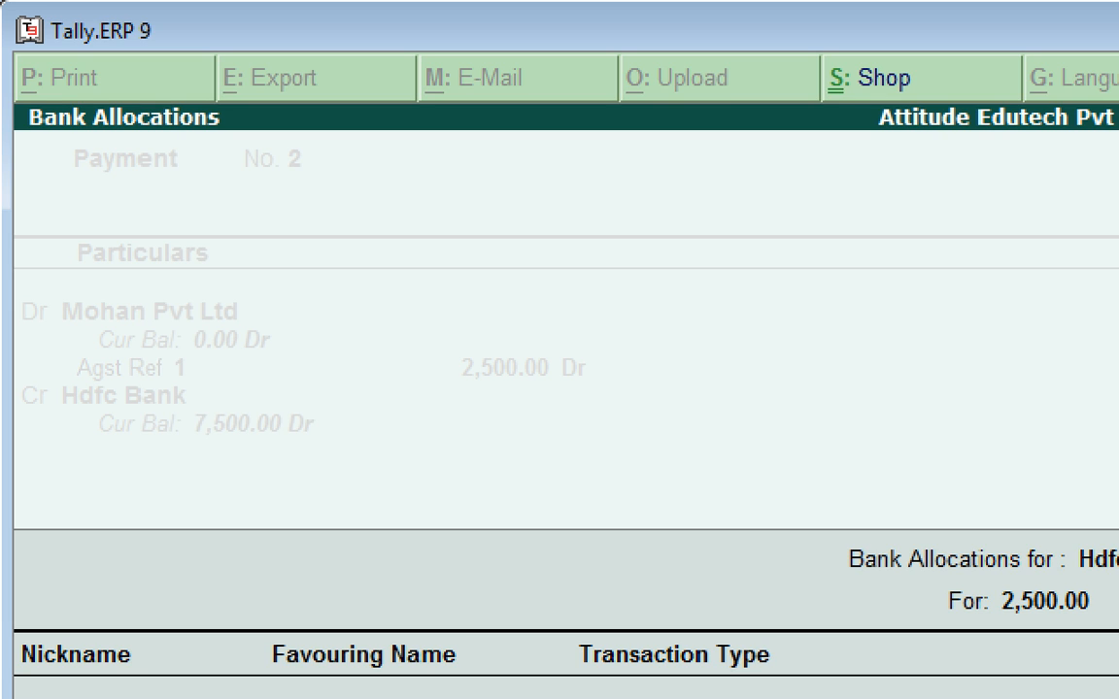
{"action": "key", "text": "Return"}
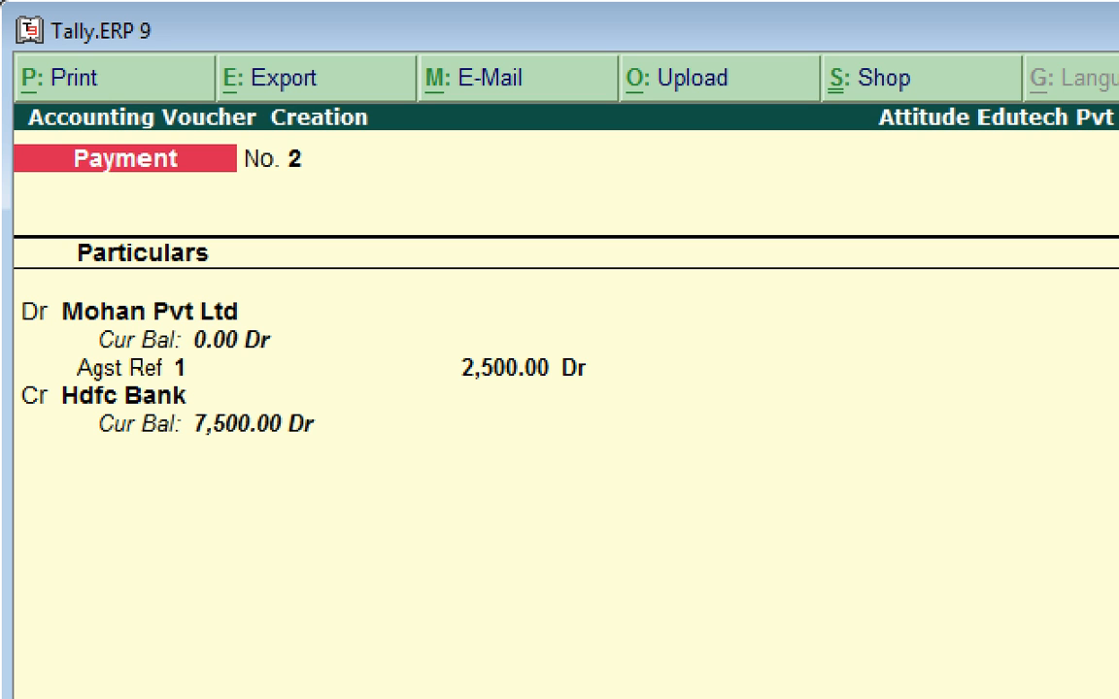
{"action": "key", "text": "Return"}
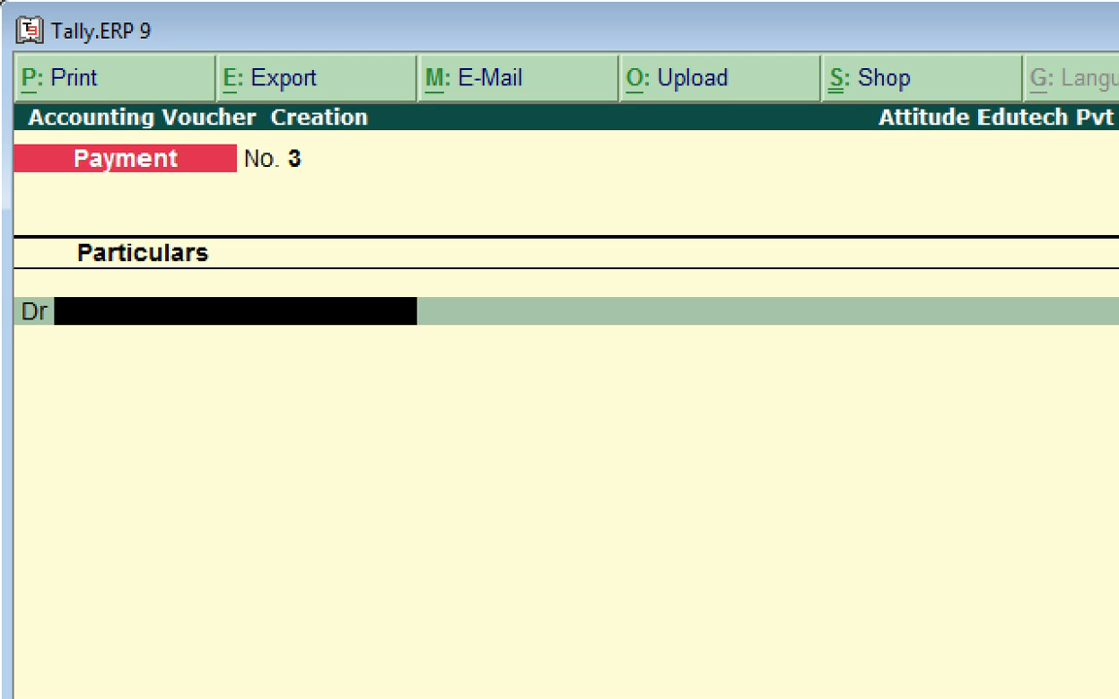
{"action": "key", "text": "Escape"}
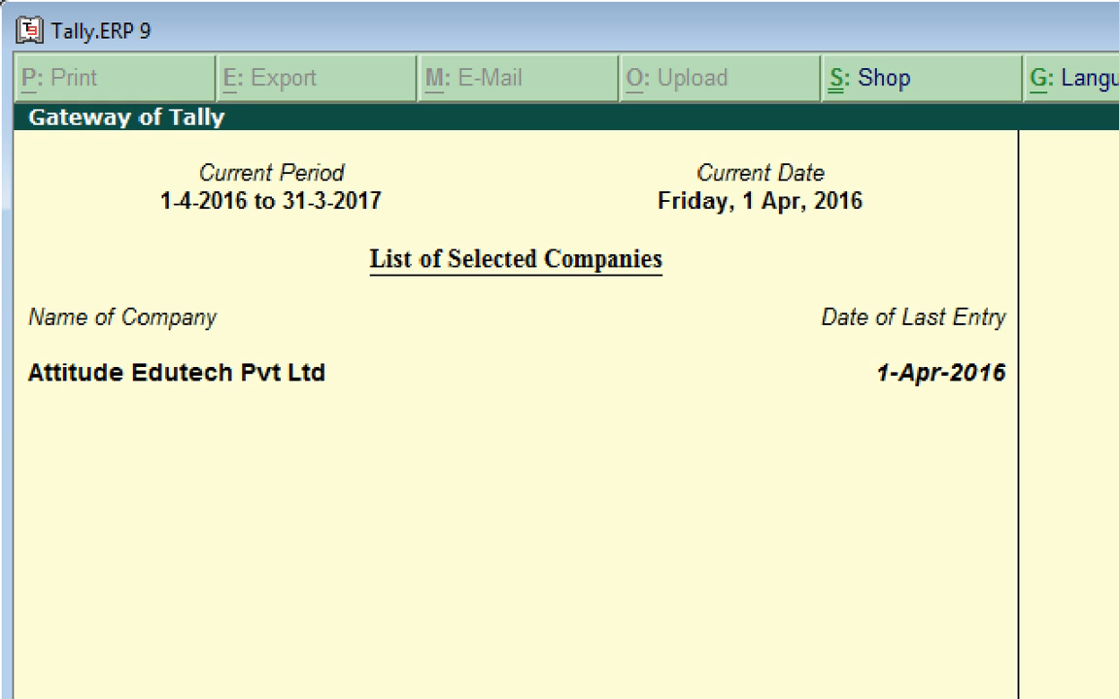
Review the day's vouchers in the Day Book, including detailed ledger lines and amounts.
{"action": "key", "text": "d"}
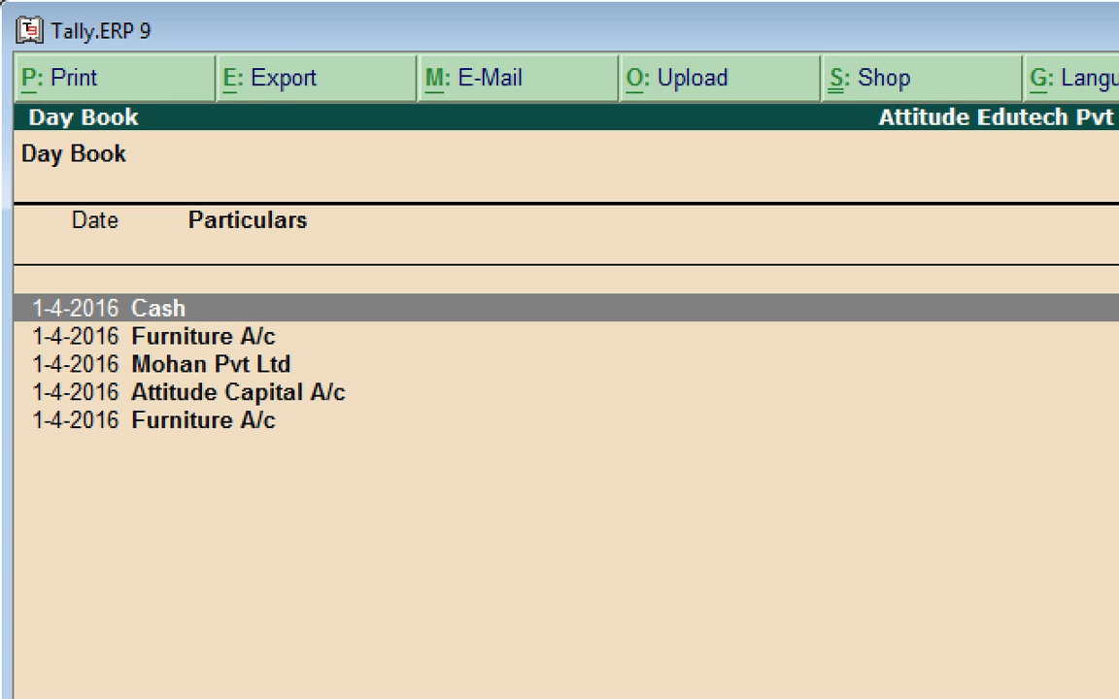
{"action": "key", "text": "Down"}
{"action": "key", "text": "Down"}
{"action": "key", "text": "Down"}
{"action": "key", "text": "Down"}
{"action": "key", "text": "Up"}
{"action": "key", "text": "Up"}
{"action": "key", "text": "Up"}
{"action": "key", "text": "Up"}
{"action": "key", "text": "Down"}
{"action": "key", "text": "Down"}
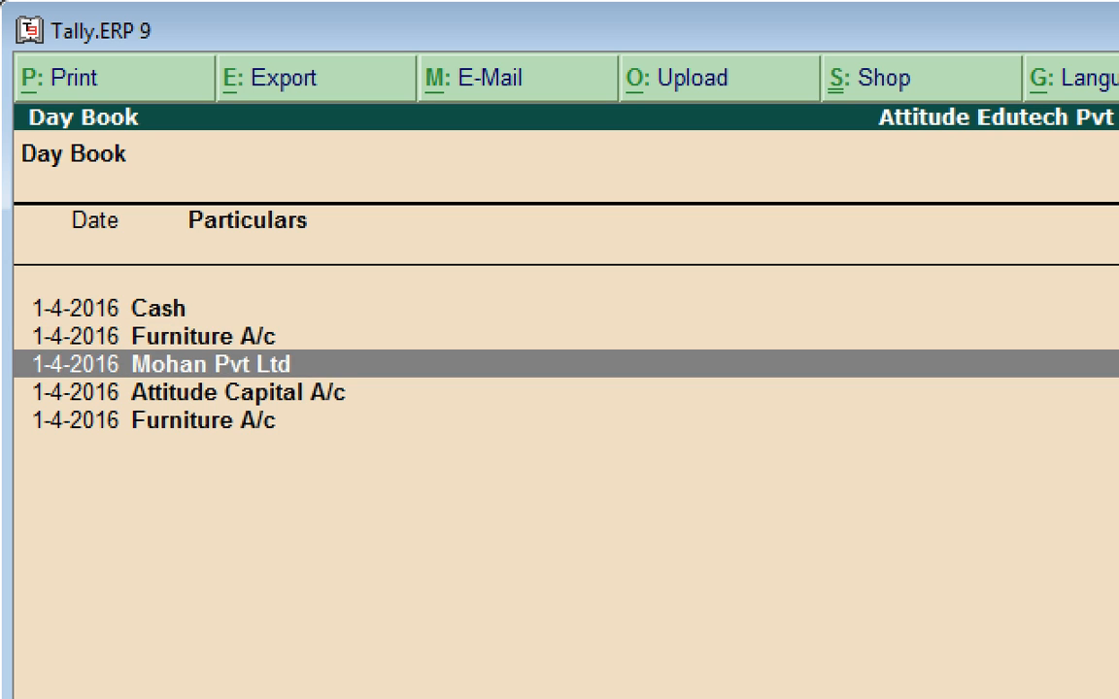
{"action": "key", "text": "Up"}
{"action": "key", "text": "Up"}
{"action": "key", "text": "Down"}
{"action": "key", "text": "Down"}
{"action": "key", "text": "Down"}
{"action": "key", "text": "Down"}
{"action": "key", "text": "Up"}
{"action": "key", "text": "Up"}
{"action": "key", "text": "Up"}
{"action": "key", "text": "Up"}
{"action": "key", "text": "Down"}
{"action": "key", "text": "Down"}
{"action": "key", "text": "Down"}
{"action": "key", "text": "Down"}
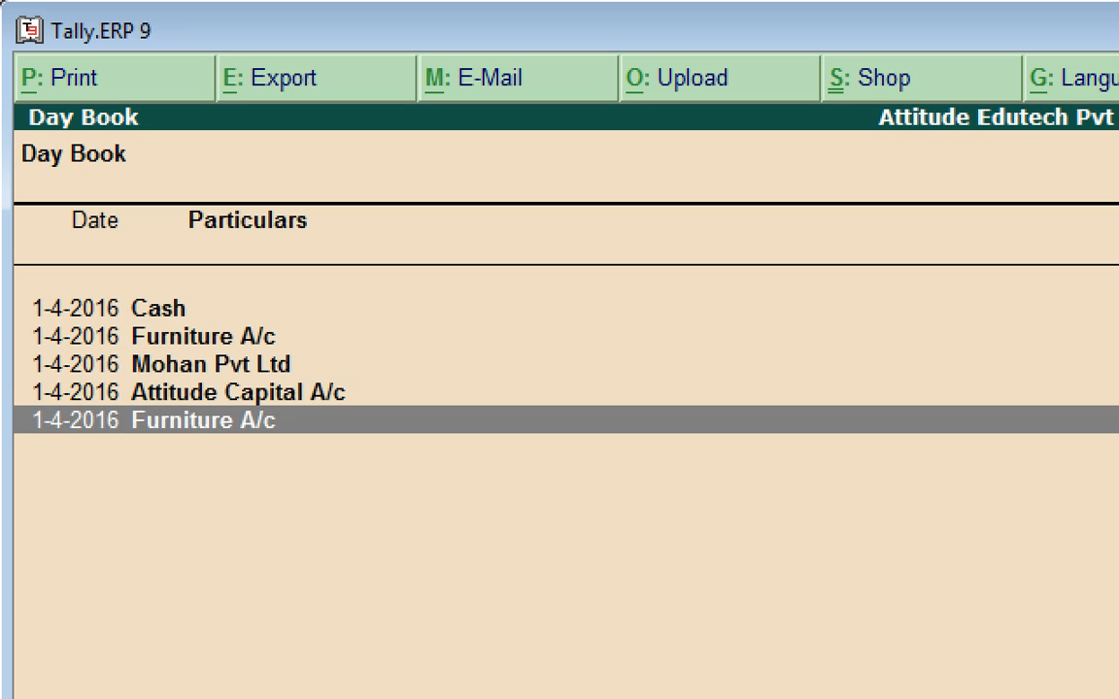
{"action": "key", "text": "Up"}
{"action": "key", "text": "Up"}
{"action": "key", "text": "Up"}
{"action": "key", "text": "Down"}
{"action": "key", "text": "Down"}
{"action": "key", "text": "Down"}
{"action": "key", "text": "Up"}
{"action": "key", "text": "Up"}
{"action": "key", "text": "Up"}
{"action": "key", "text": "Up"}
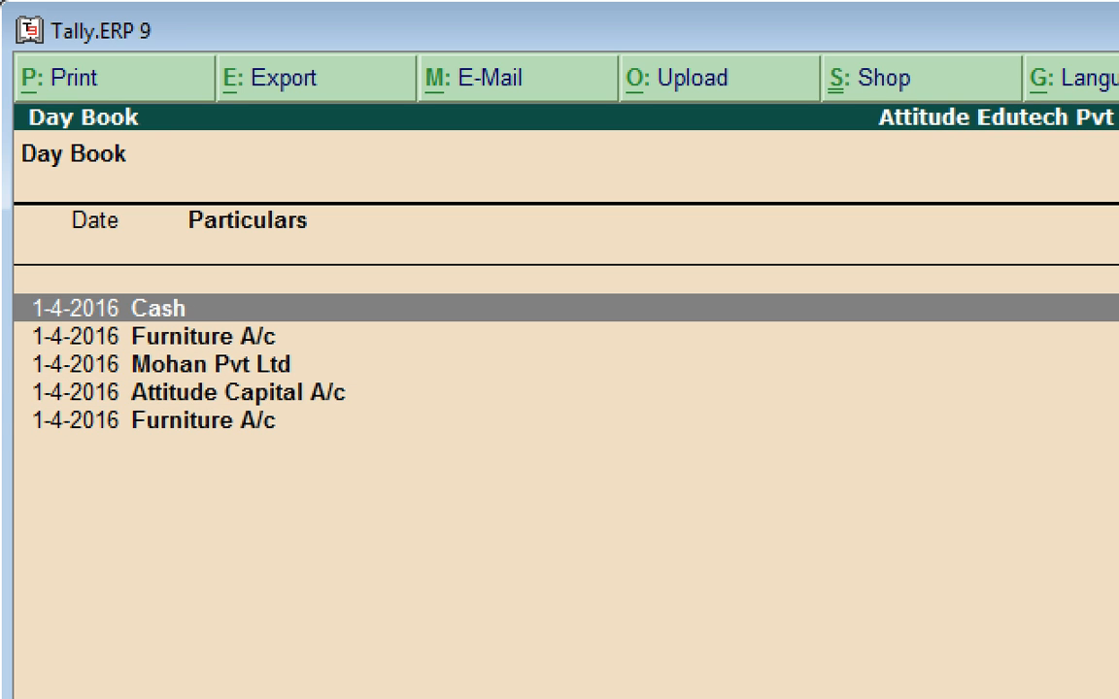
{"action": "key", "text": "Down"}
{"action": "key", "text": "Down"}
{"action": "key", "text": "Down"}
{"action": "key", "text": "Down"}
{"action": "key", "text": "Up"}
{"action": "key", "text": "Up"}
{"action": "key", "text": "Up"}
{"action": "key", "text": "Up"}
{"action": "key", "text": "alt+F1"}
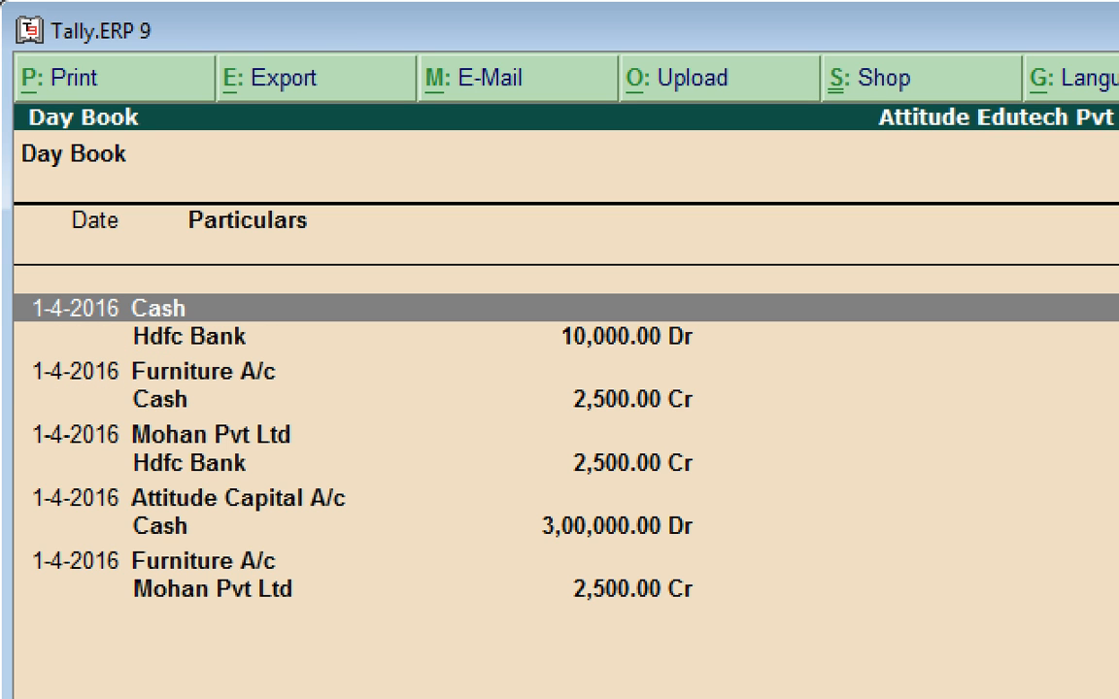
{"action": "key", "text": "Down"}
{"action": "key", "text": "Down"}
{"action": "key", "text": "Down"}
{"action": "key", "text": "Down"}
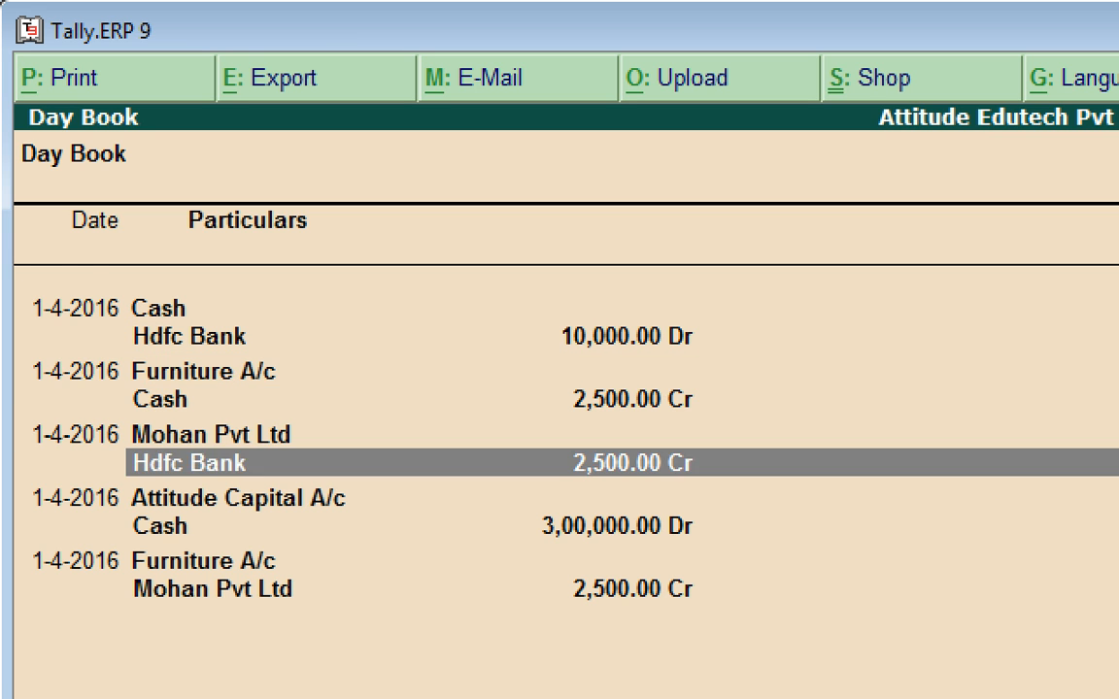
Filter the Day Book to Payment vouchers, check Furniture A/c and Mohan Pvt Ltd, then exit.
{"action": "key", "text": "Escape"}
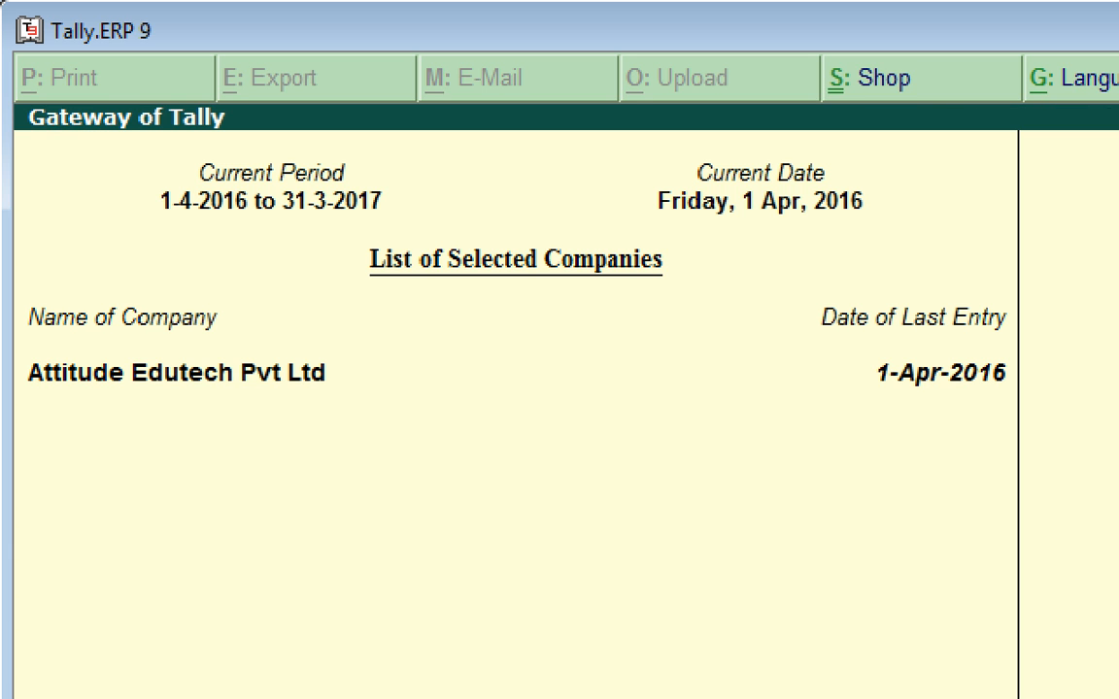
{"action": "key", "text": "Return"}
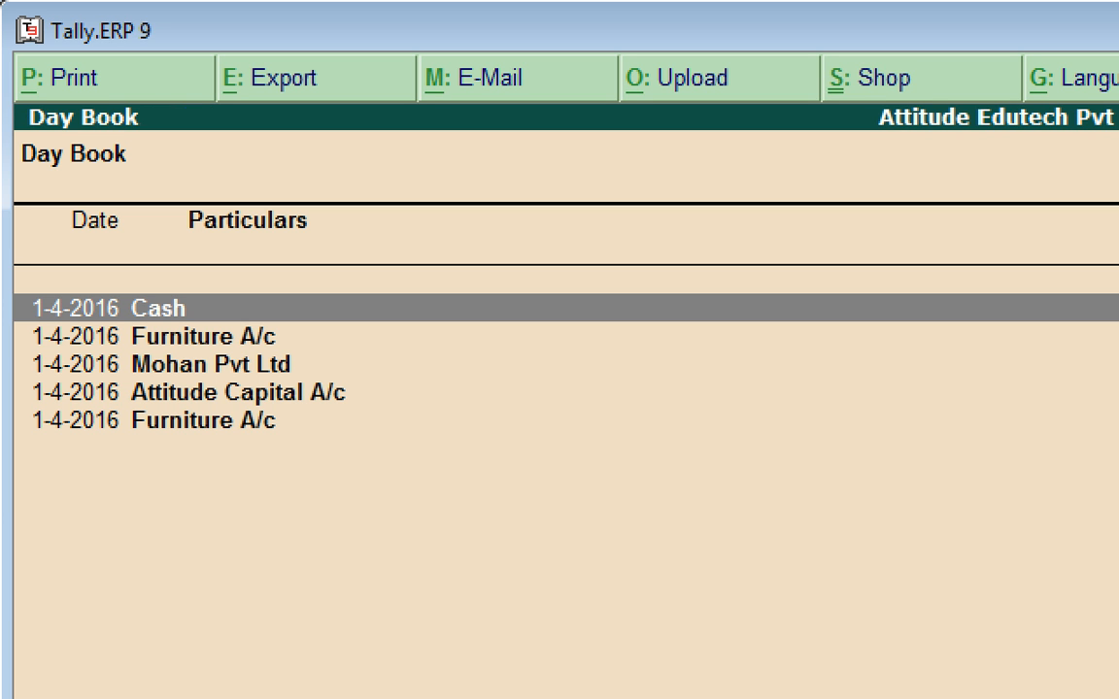
{"action": "key", "text": "F4"}
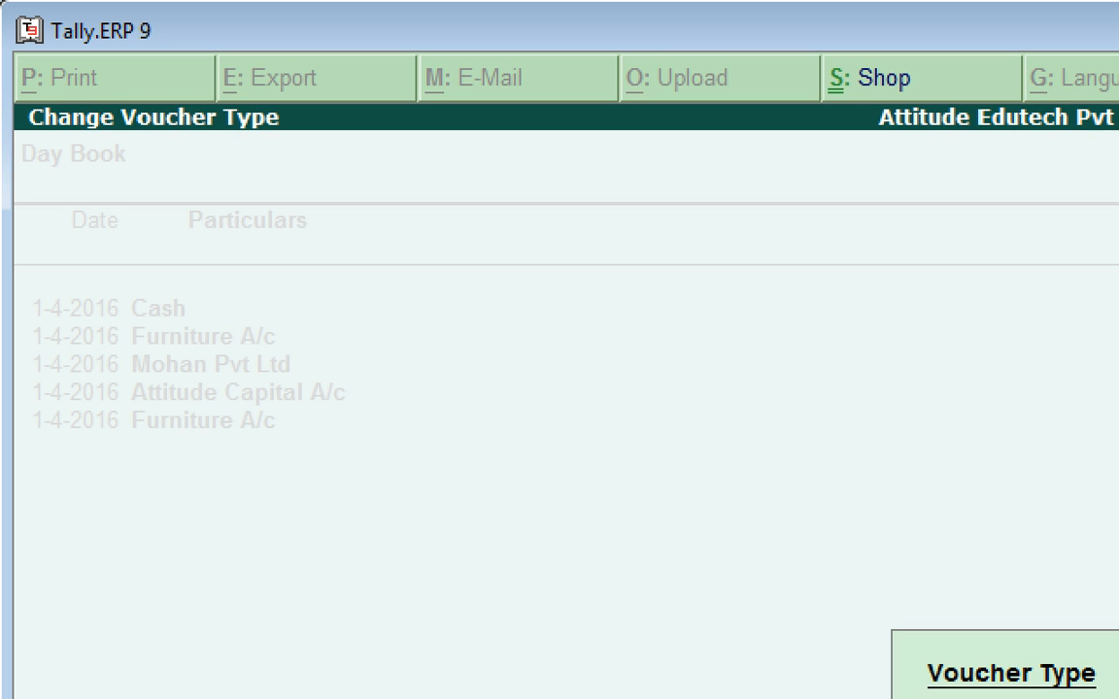
{"action": "key", "text": "Return"}
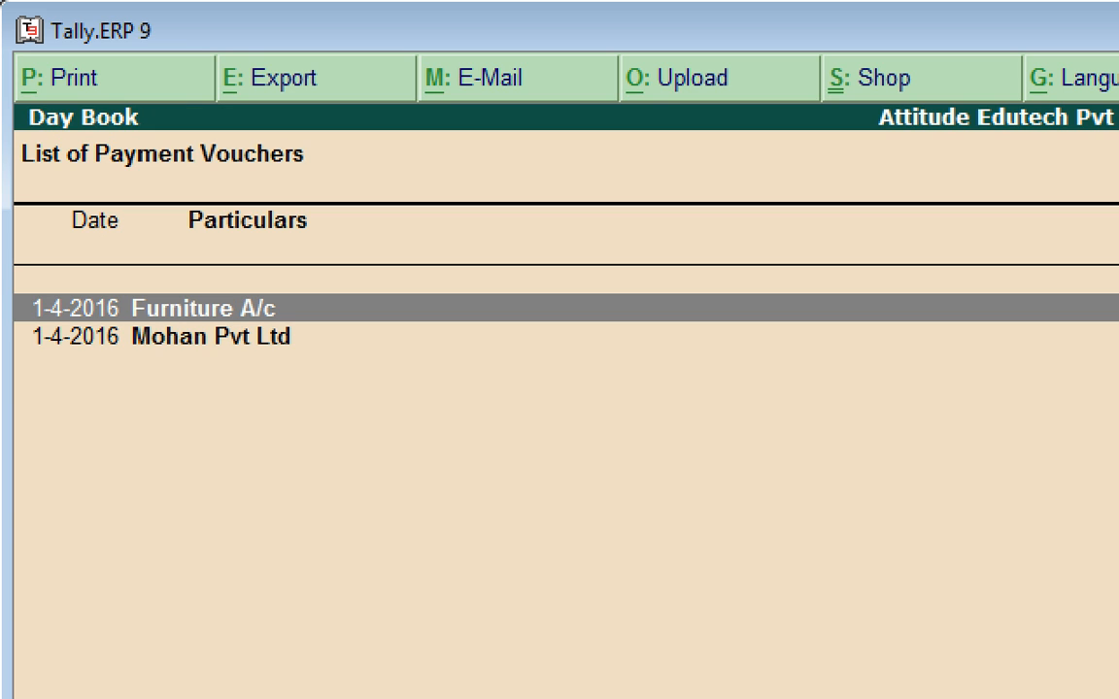
{"action": "key", "text": "Down"}
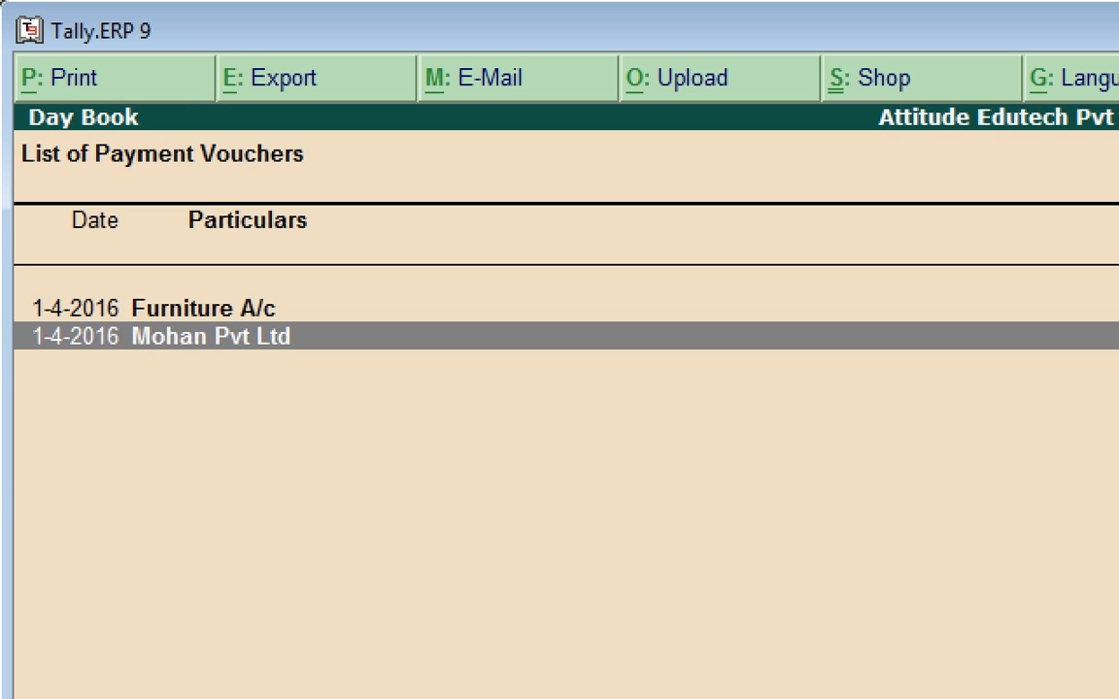
{"action": "key", "text": "Up"}
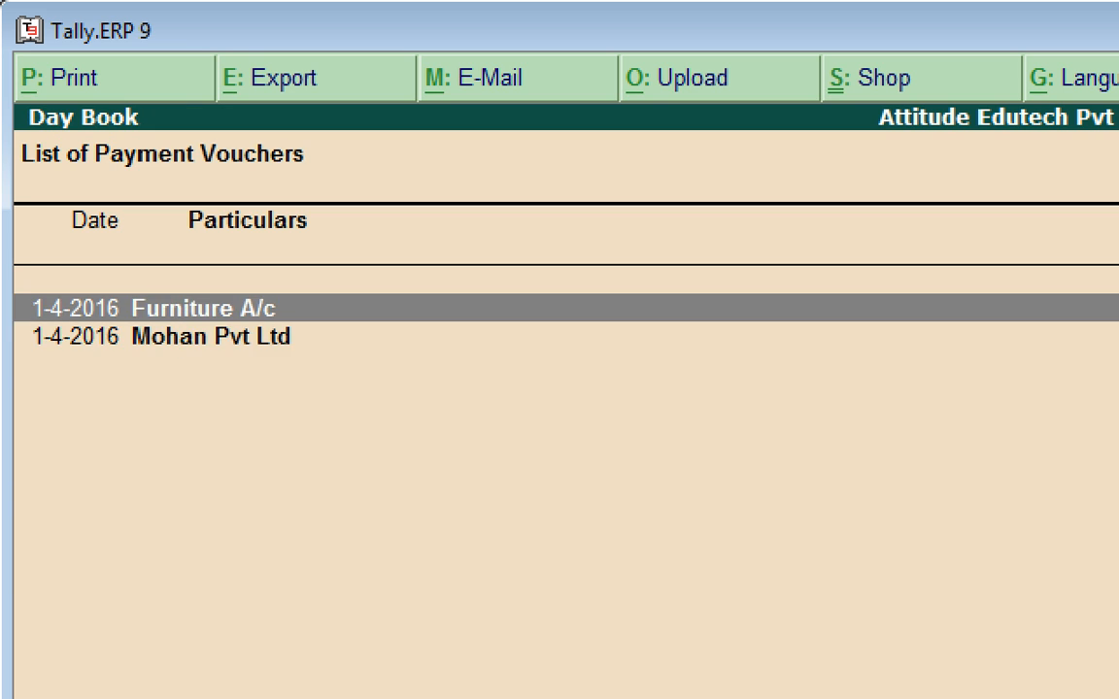
{"action": "key", "text": "Escape"}
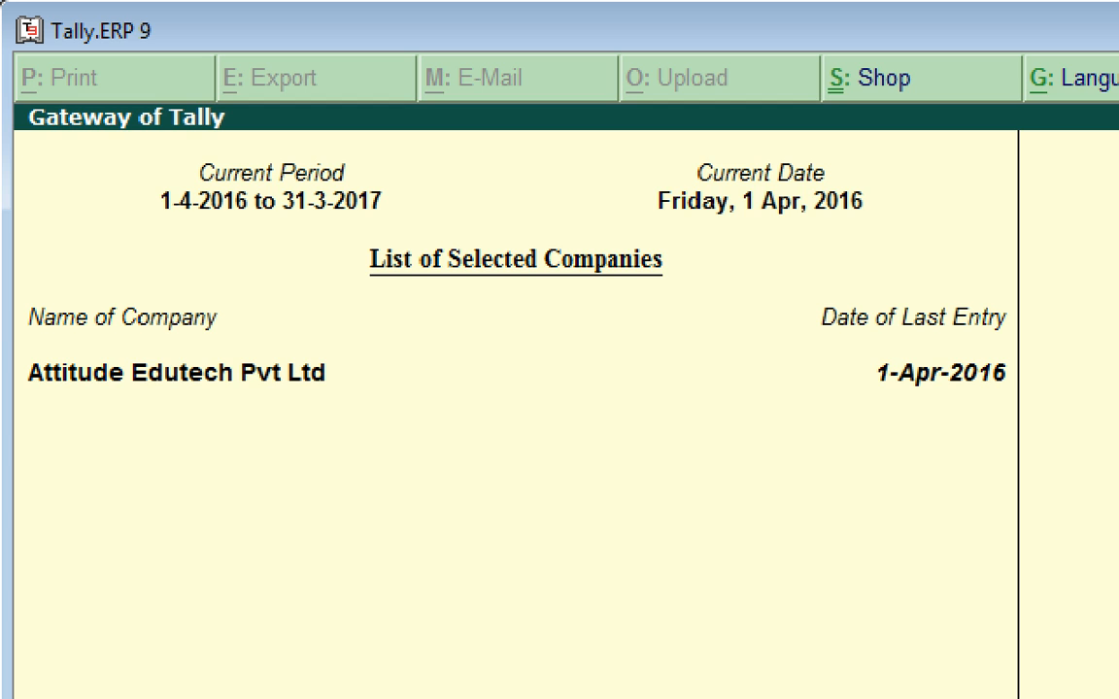
{"action": "key", "text": "t"}
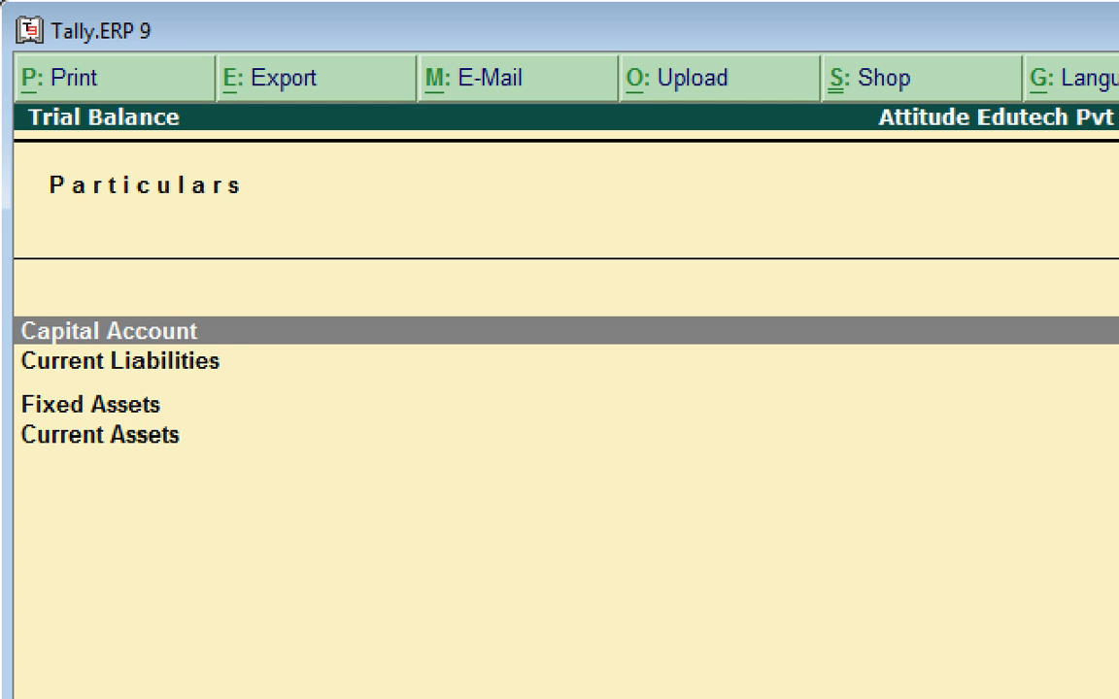
{"action": "key", "text": "alt+F1"}
{"action": "key", "text": "Down"}
{"action": "key", "text": "Down"}
{"action": "key", "text": "Down"}
{"action": "key", "text": "Down"}
{"action": "key", "text": "Down"}
{"action": "key", "text": "Down"}
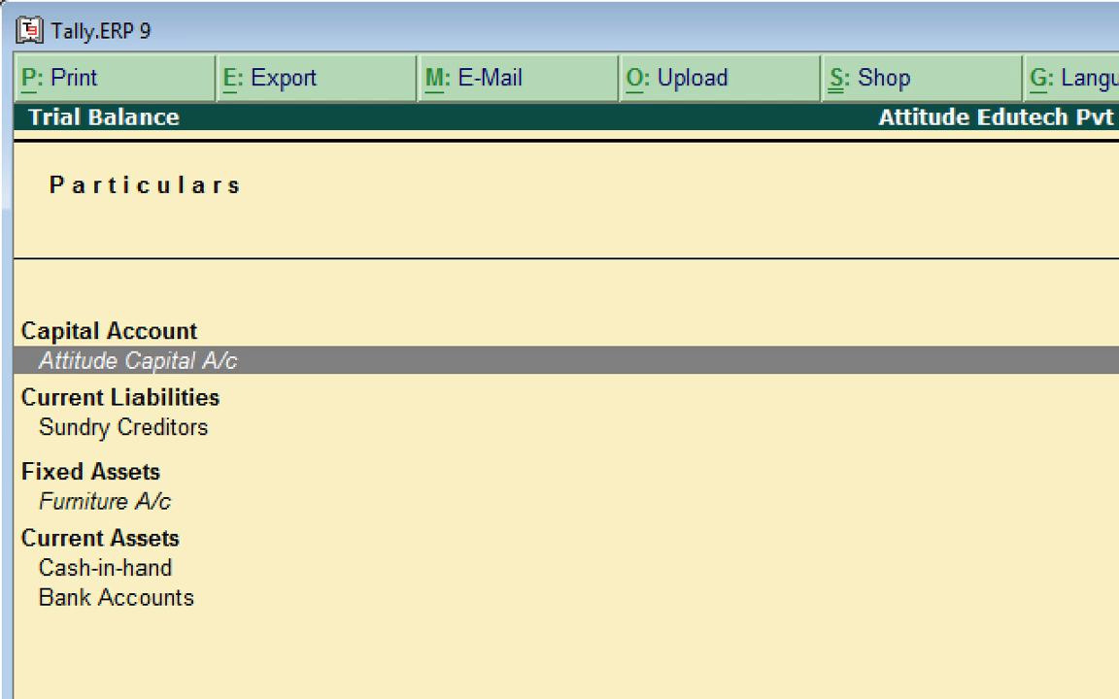
{"action": "key", "text": "Down"}
{"action": "key", "text": "Down"}
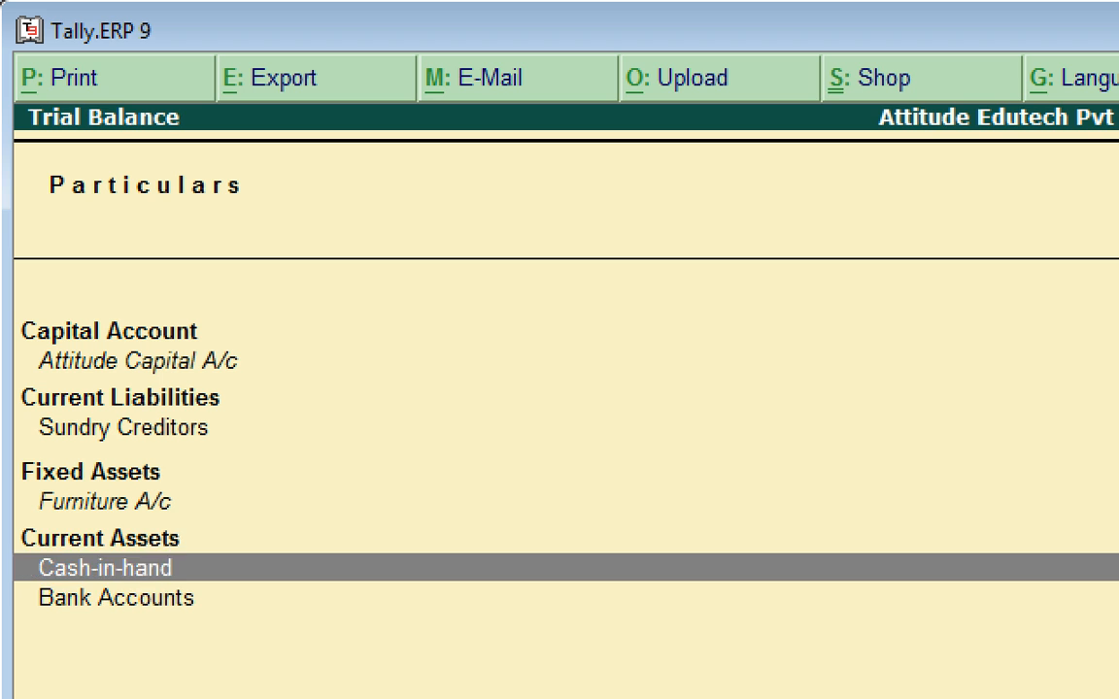
{"action": "key", "text": "Up"}
{"action": "key", "text": "Up"}
{"action": "key", "text": "Up"}
{"action": "key", "text": "Up"}
{"action": "key", "text": "Up"}
{"action": "key", "text": "Up"}
{"action": "key", "text": "Up"}
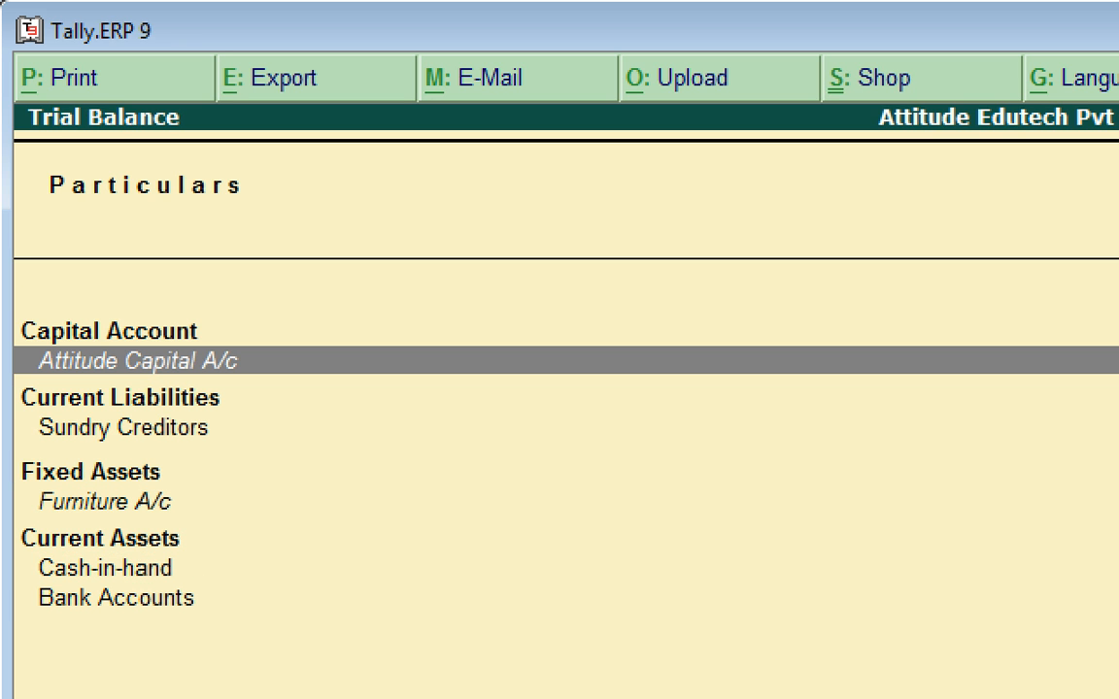
{"action": "key", "text": "Escape"}
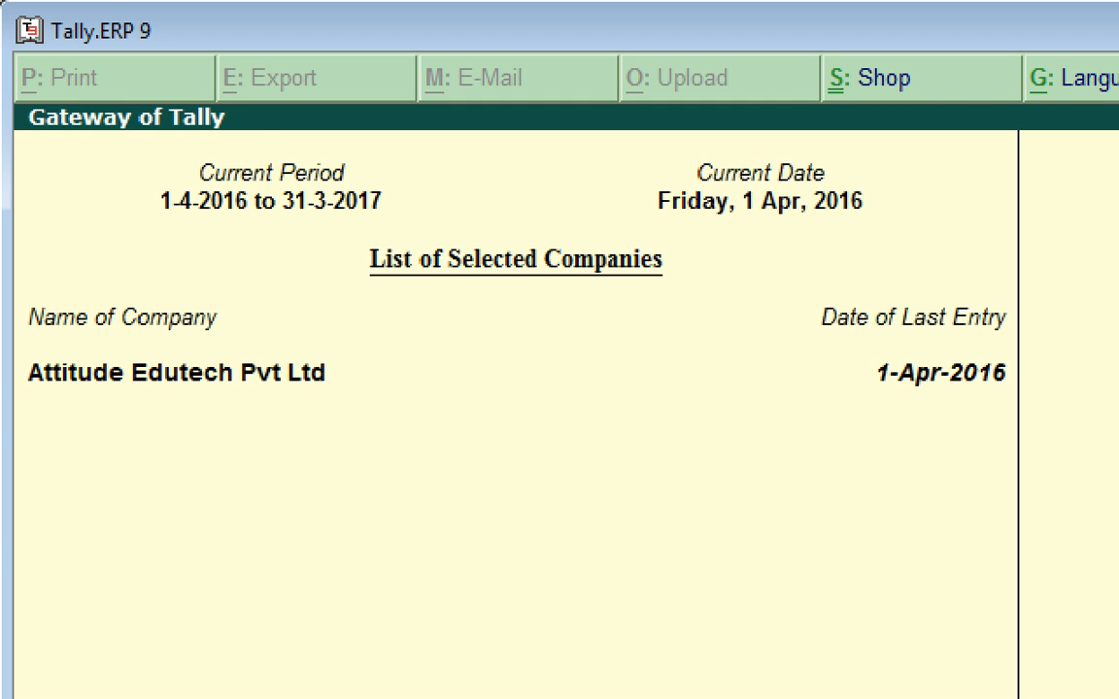
{"action": "key", "text": "Return"}
{"action": "key", "text": "Down"}
{"action": "key", "text": "Down"}
{"action": "key", "text": "Down"}
{"action": "key", "text": "Up"}
{"action": "key", "text": "Up"}
{"action": "key", "text": "Up"}
{"action": "key", "text": "Down"}
{"action": "key", "text": "Down"}
{"action": "key", "text": "Down"}
{"action": "key", "text": "Up"}
{"action": "key", "text": "Up"}
{"action": "key", "text": "Return"}
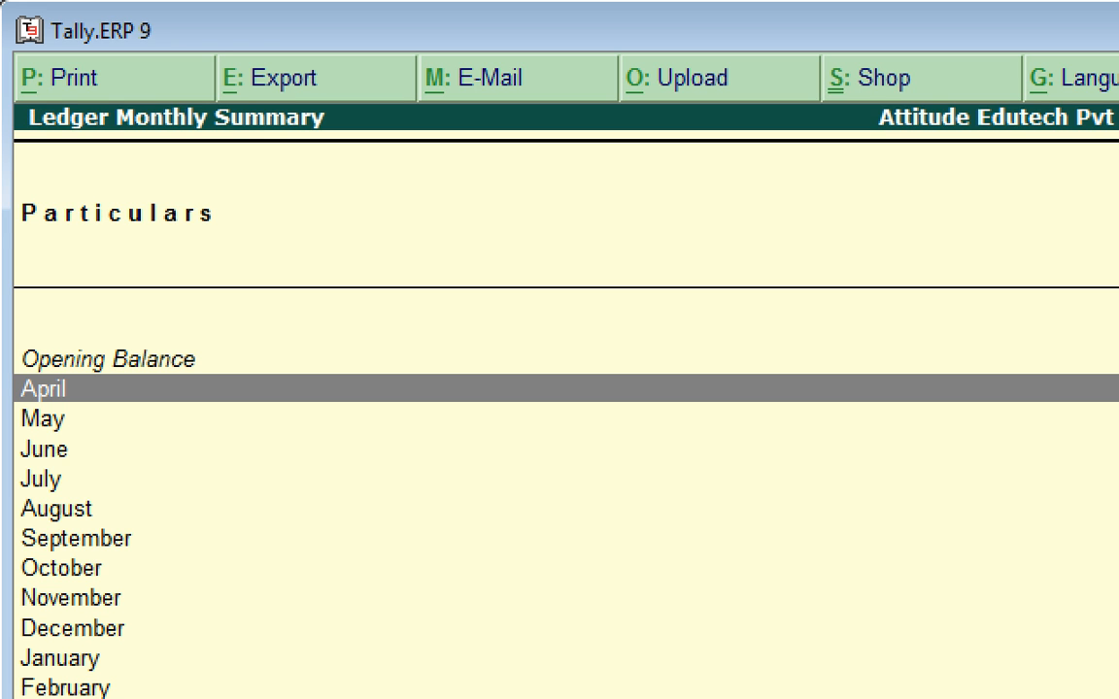
{"action": "key", "text": "Escape"}
{"action": "key", "text": "Down"}
{"action": "key", "text": "Down"}
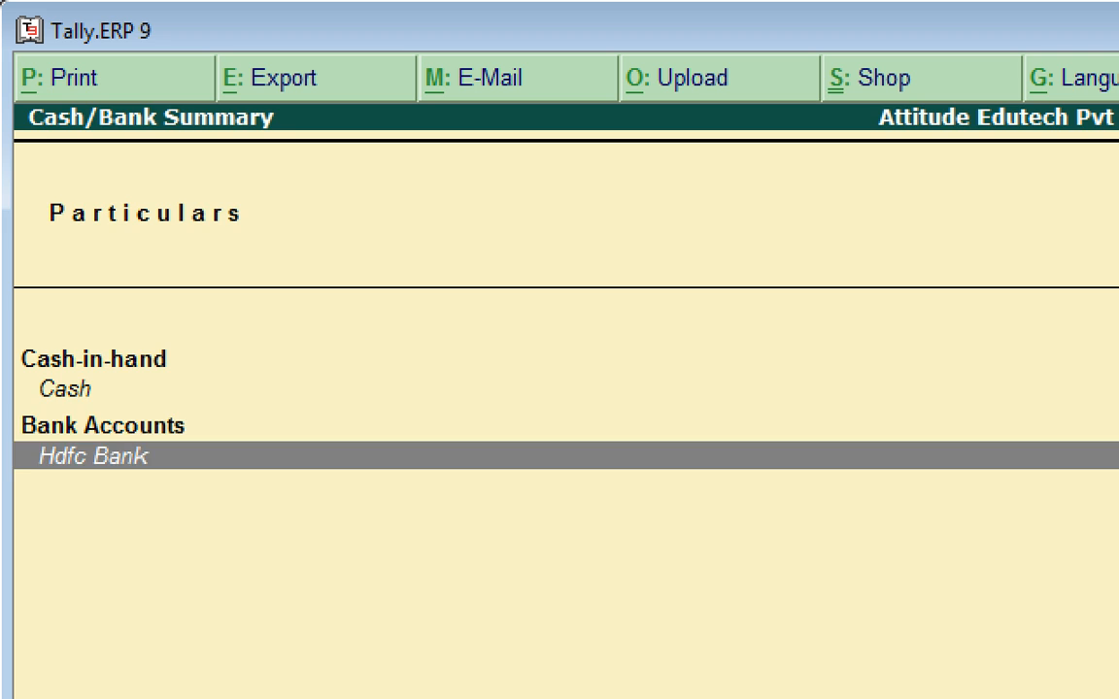
{"action": "key", "text": "Return"}
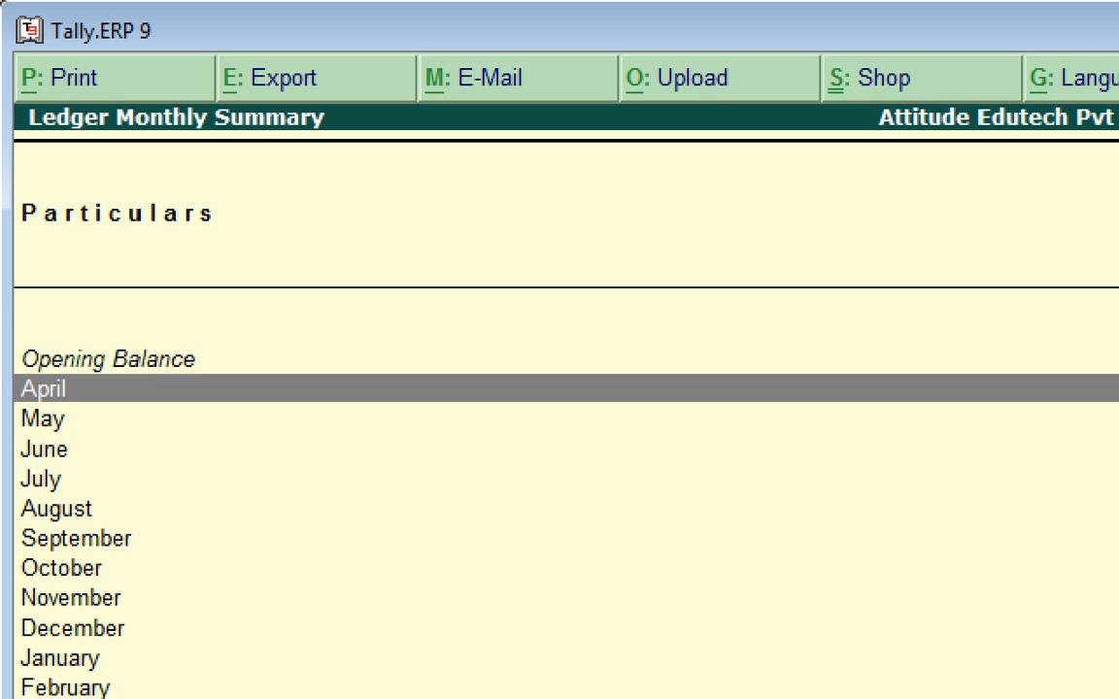
{"action": "key", "text": "Escape"}
{"action": "key", "text": "Escape"}
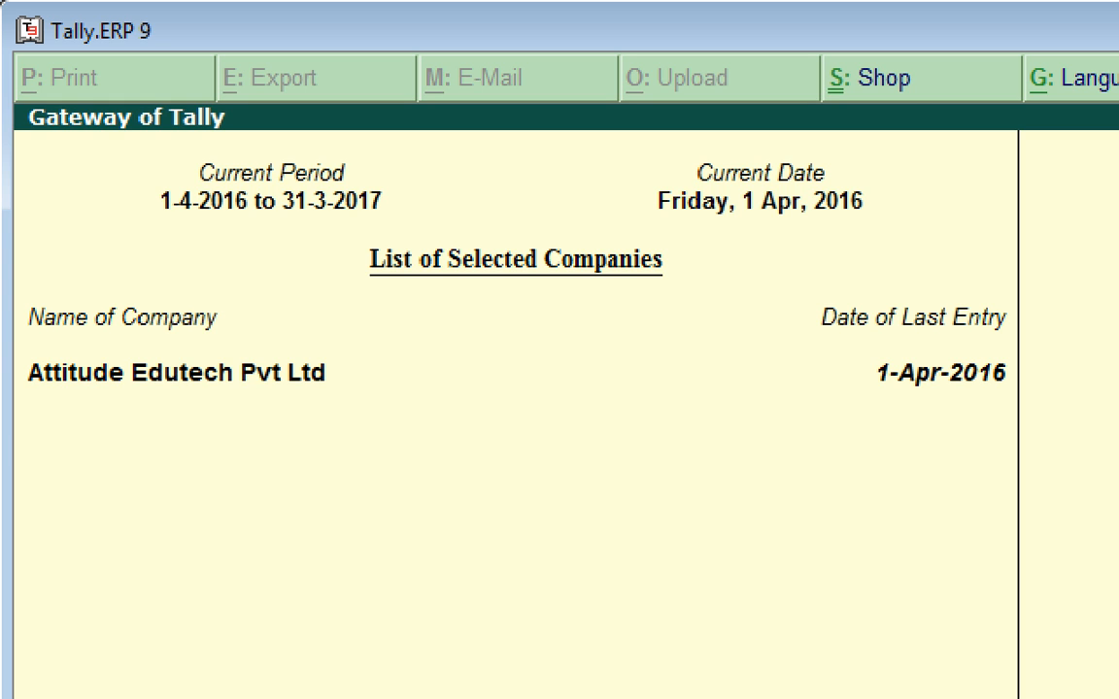
{"action": "key", "text": "b"}
{"action": "key", "text": "Down"}
{"action": "key", "text": "Down"}
{"action": "key", "text": "Down"}
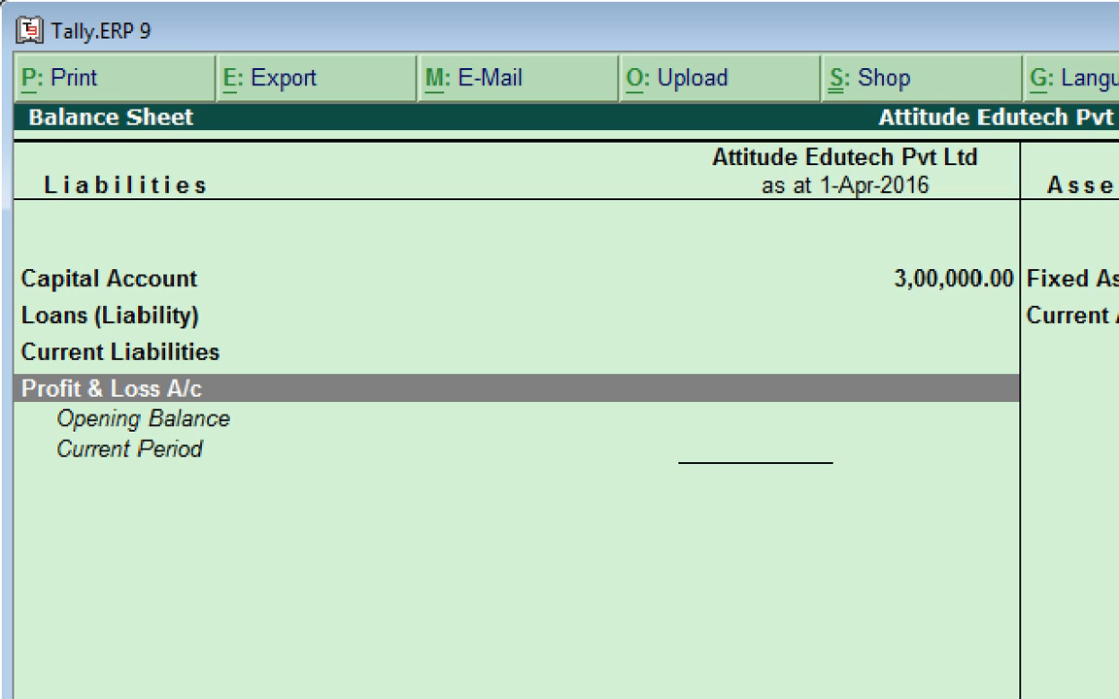
{"action": "key", "text": "alt+F1"}
{"action": "key", "text": "Up"}
{"action": "key", "text": "Up"}
{"action": "key", "text": "Up"}
{"action": "key", "text": "Up"}
{"action": "key", "text": "Right"}
{"action": "key", "text": "Up"}
{"action": "key", "text": "Down"}
{"action": "key", "text": "Down"}
{"action": "key", "text": "Down"}
{"action": "key", "text": "Down"}
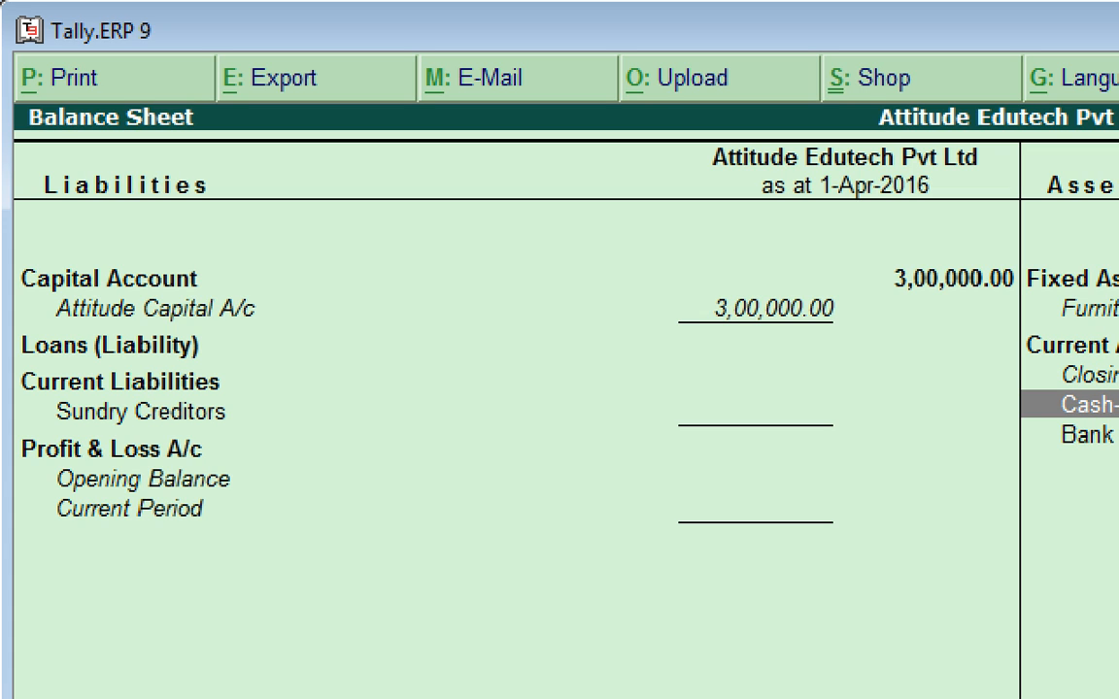
{"action": "key", "text": "ctrl+F8"}
{"action": "key", "text": "Down"}
{"action": "key", "text": "Down"}
{"action": "key", "text": "Down"}
{"action": "key", "text": "Down"}
{"action": "key", "text": "Down"}
{"action": "key", "text": "Down"}
{"action": "key", "text": "Down"}
{"action": "key", "text": "Down"}
{"action": "key", "text": "Down"}
{"action": "key", "text": "Down"}
{"action": "key", "text": "Down"}
{"action": "key", "text": "Down"}
{"action": "key", "text": "Down"}
{"action": "key", "text": "Down"}
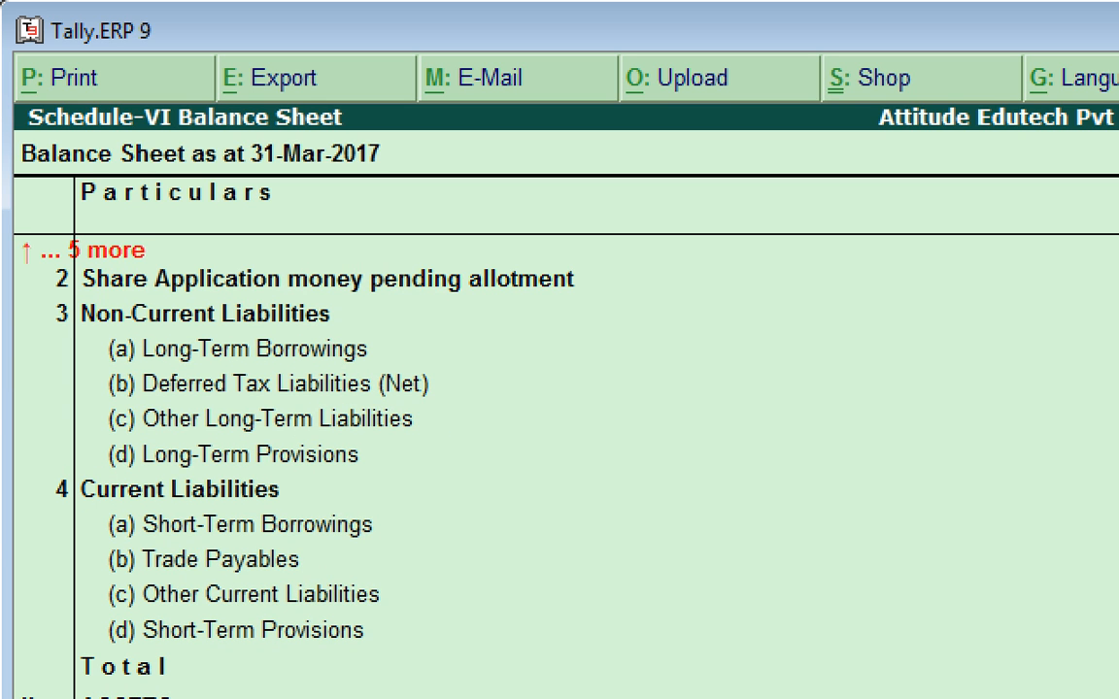
{"action": "key", "text": "Up"}
{"action": "key", "text": "Up"}
{"action": "key", "text": "Up"}
{"action": "key", "text": "Up"}
{"action": "key", "text": "Up"}
{"action": "key", "text": "Up"}
{"action": "key", "text": "Up"}
{"action": "key", "text": "Up"}
{"action": "key", "text": "Up"}
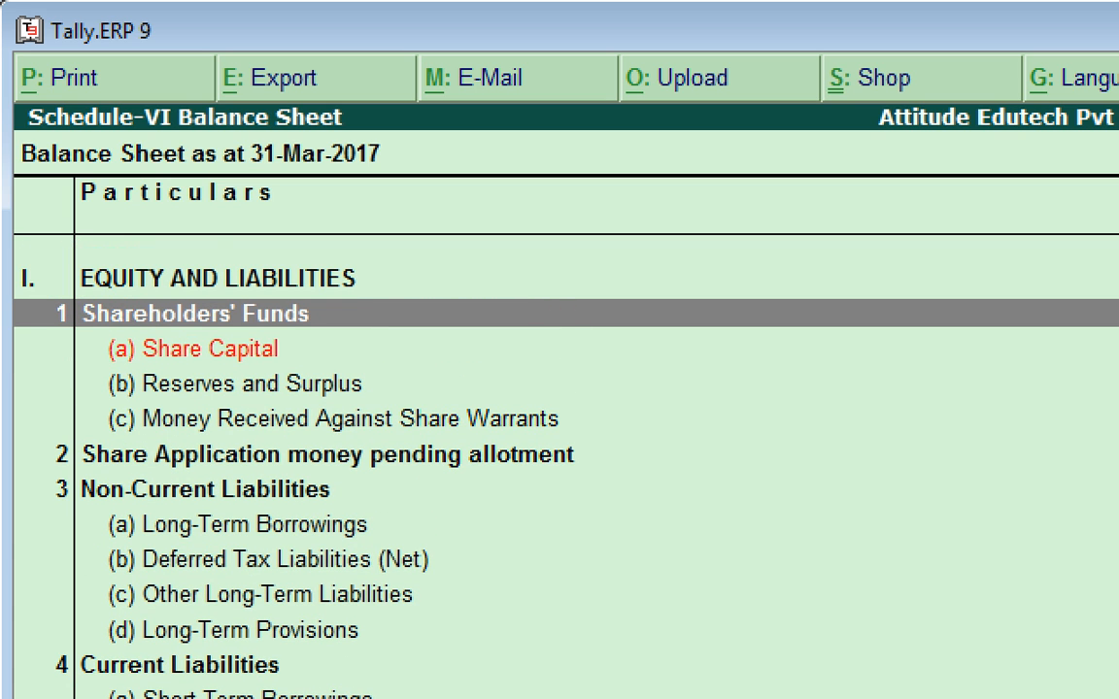
{"action": "key", "text": "Down"}
{"action": "key", "text": "Down"}
{"action": "key", "text": "Down"}
{"action": "key", "text": "Down"}
{"action": "key", "text": "Down"}
{"action": "key", "text": "Down"}
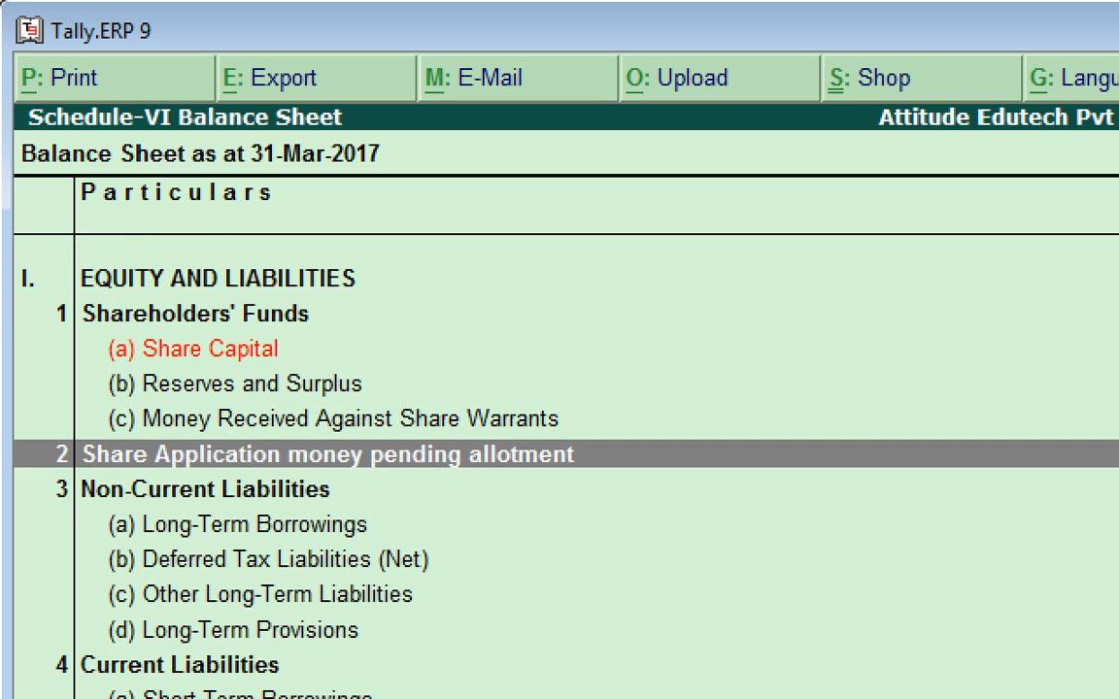
{"action": "key", "text": "Down"}
{"action": "key", "text": "Down"}
{"action": "key", "text": "Down"}
{"action": "key", "text": "Down"}
{"action": "key", "text": "Down"}
{"action": "key", "text": "Down"}
{"action": "key", "text": "Down"}
{"action": "key", "text": "Down"}
{"action": "key", "text": "Down"}
{"action": "key", "text": "Down"}
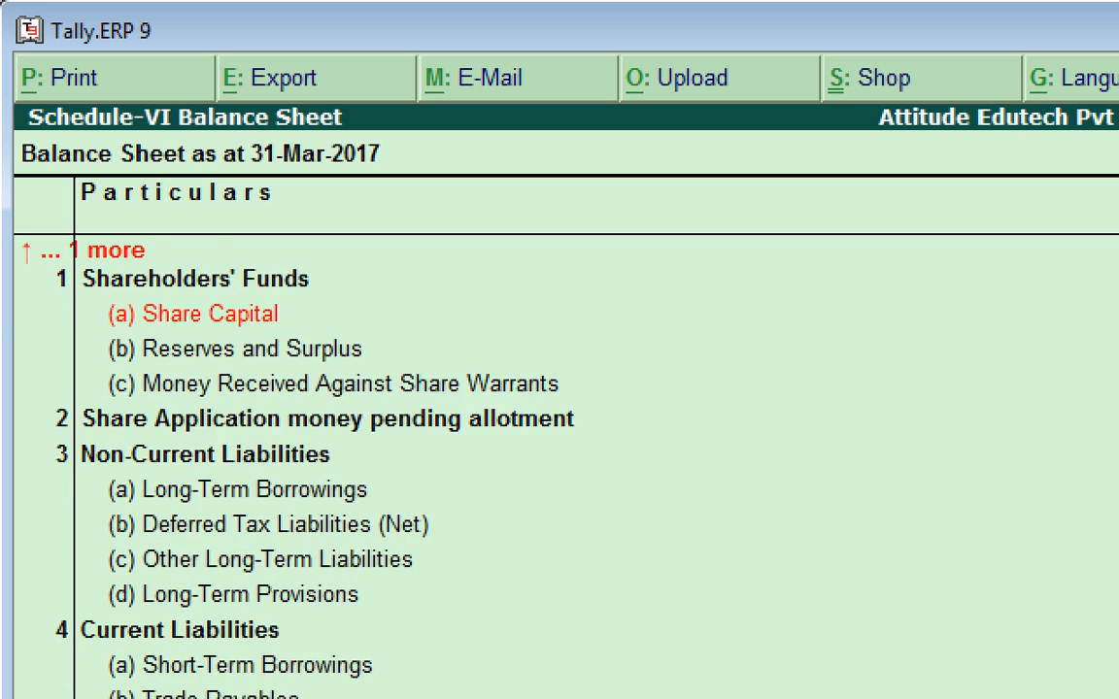
{"action": "key", "text": "Down"}
{"action": "key", "text": "Down"}
{"action": "key", "text": "Down"}
{"action": "key", "text": "Down"}
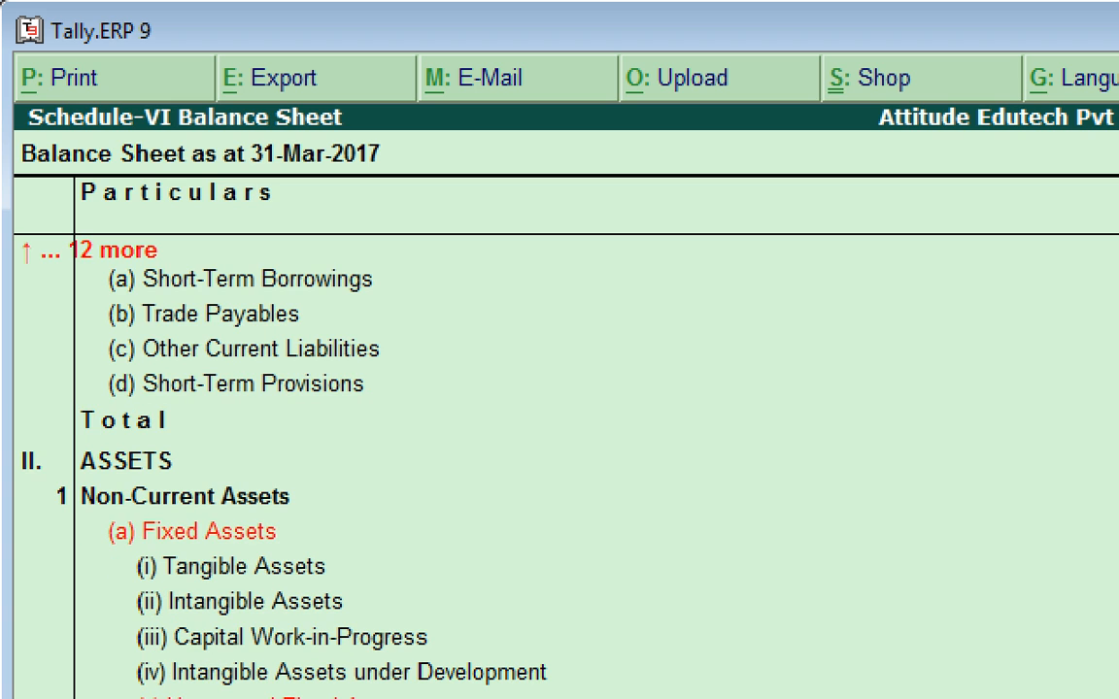
{"action": "key", "text": "Up"}
{"action": "key", "text": "Up"}
{"action": "key", "text": "Up"}
{"action": "key", "text": "Up"}
{"action": "key", "text": "Up"}
{"action": "key", "text": "Up"}
{"action": "key", "text": "Up"}
{"action": "key", "text": "Up"}
{"action": "key", "text": "Up"}
{"action": "key", "text": "Up"}
{"action": "key", "text": "Up"}
{"action": "key", "text": "Up"}
{"action": "key", "text": "Up"}
{"action": "key", "text": "Up"}
{"action": "key", "text": "Up"}
{"action": "key", "text": "Up"}
{"action": "key", "text": "Up"}
{"action": "key", "text": "Up"}
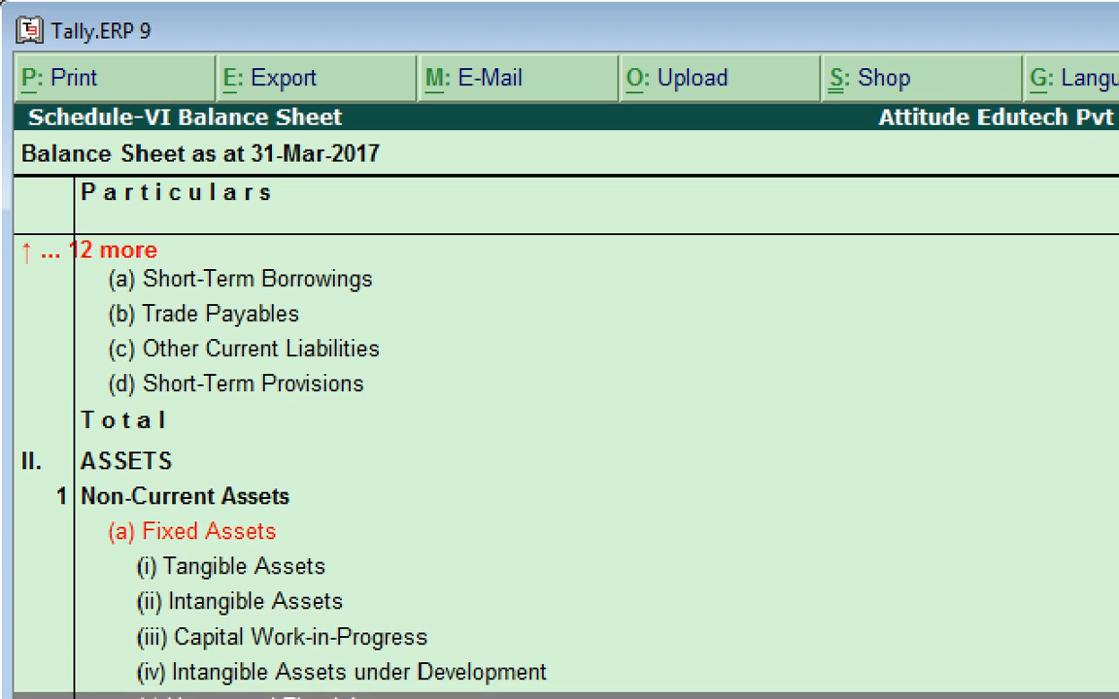
{"action": "key", "text": "Escape"}
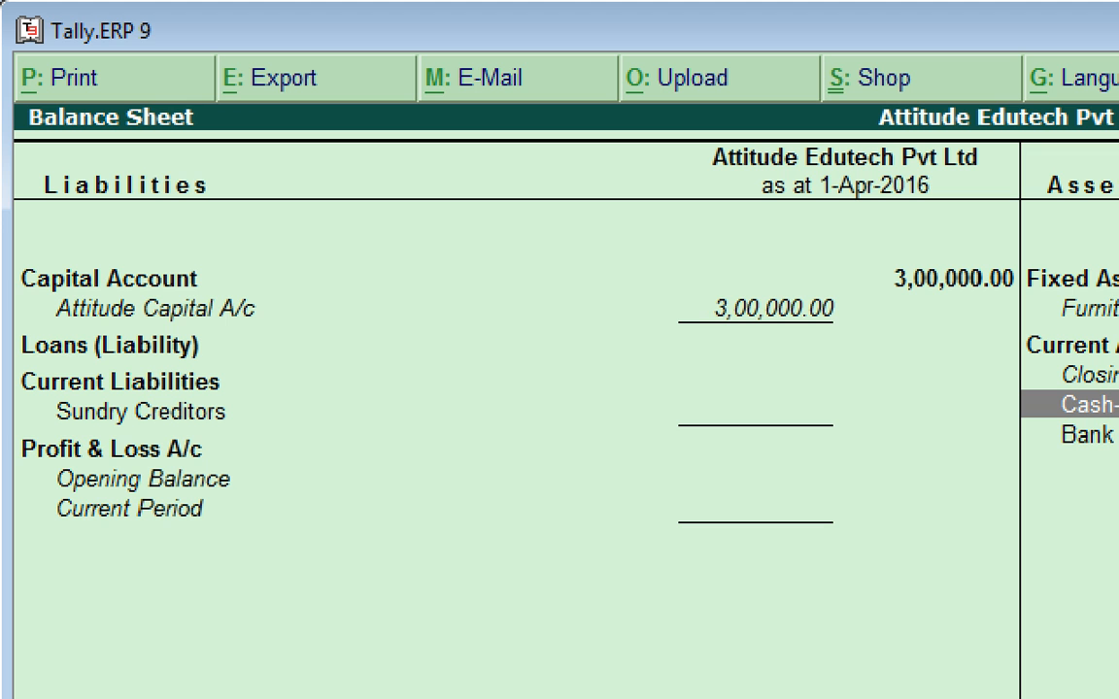
{"action": "key", "text": "Escape"}
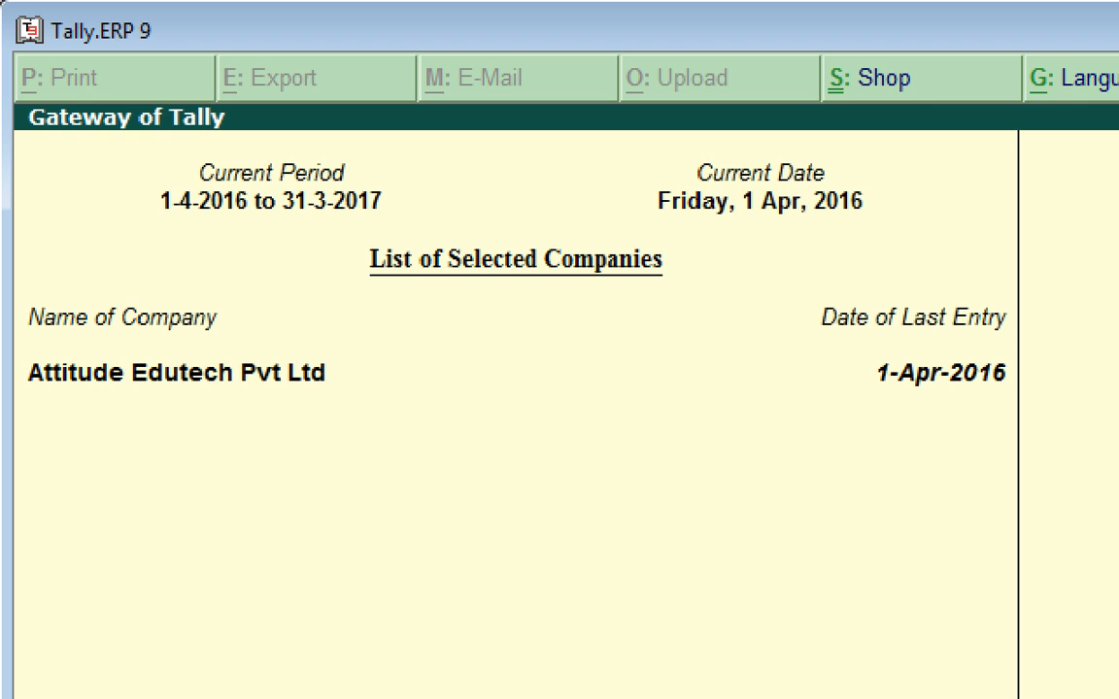
{"action": "key", "text": "p"}
{"action": "key", "text": "Escape"}
{"action": "key", "text": "r"}
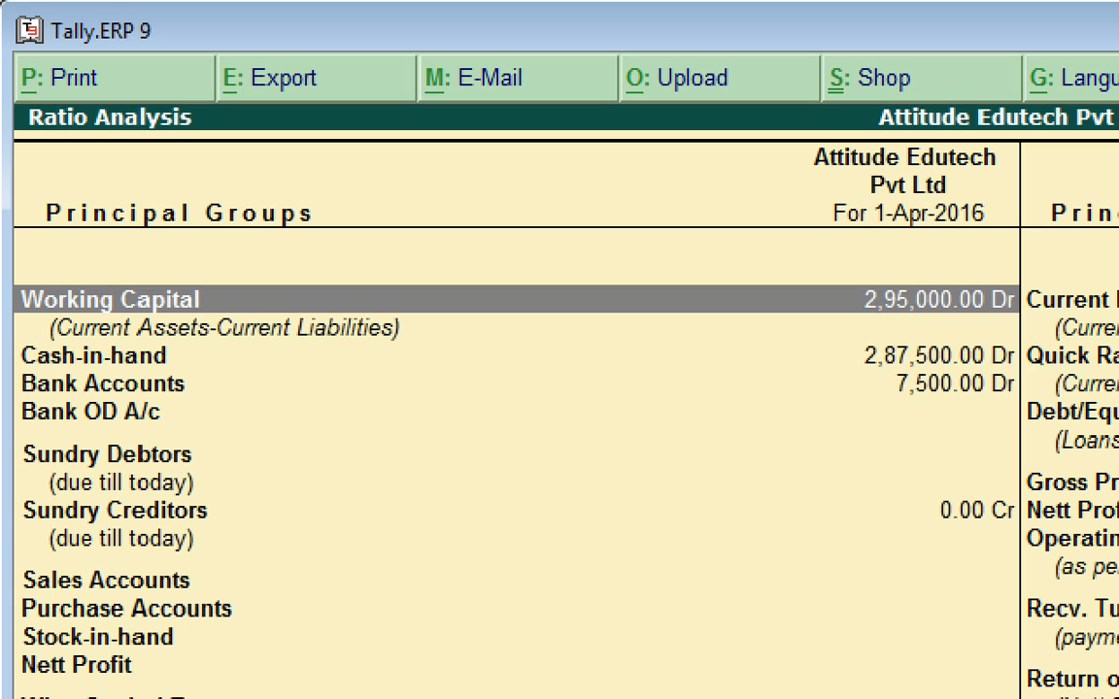
{"action": "key", "text": "Down"}
{"action": "key", "text": "Right"}
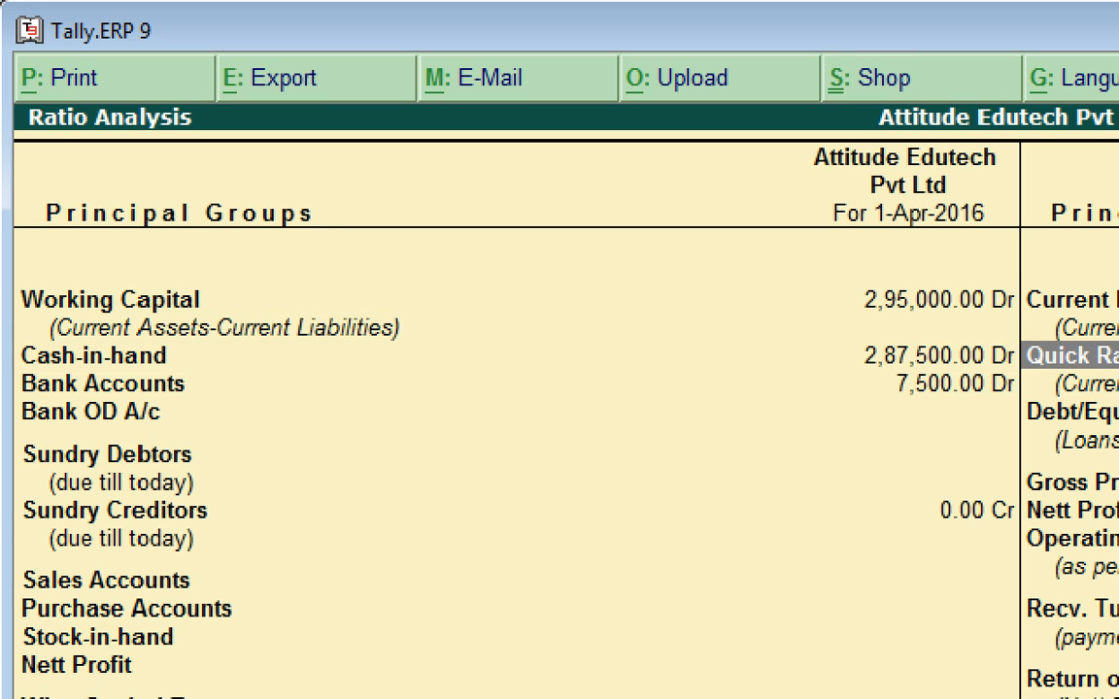
{"action": "key", "text": "Up"}
{"action": "key", "text": "Down"}
{"action": "key", "text": "Down"}
{"action": "key", "text": "Down"}
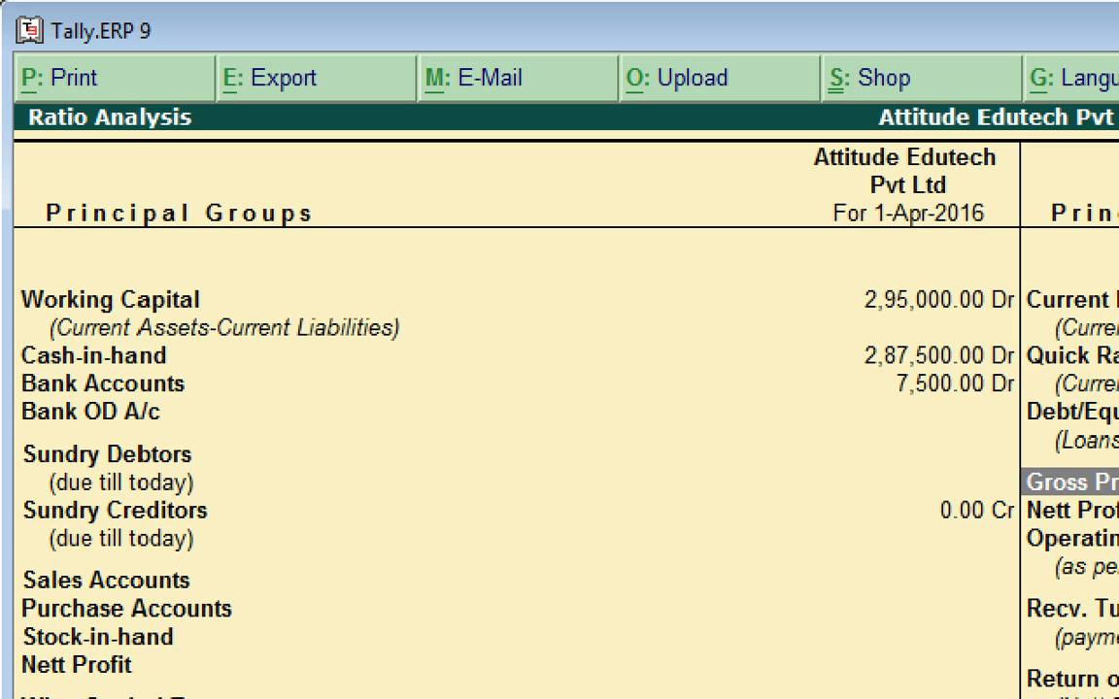
{"action": "key", "text": "Down"}
{"action": "key", "text": "Down"}
{"action": "key", "text": "Down"}
{"action": "key", "text": "Down"}
{"action": "key", "text": "Down"}
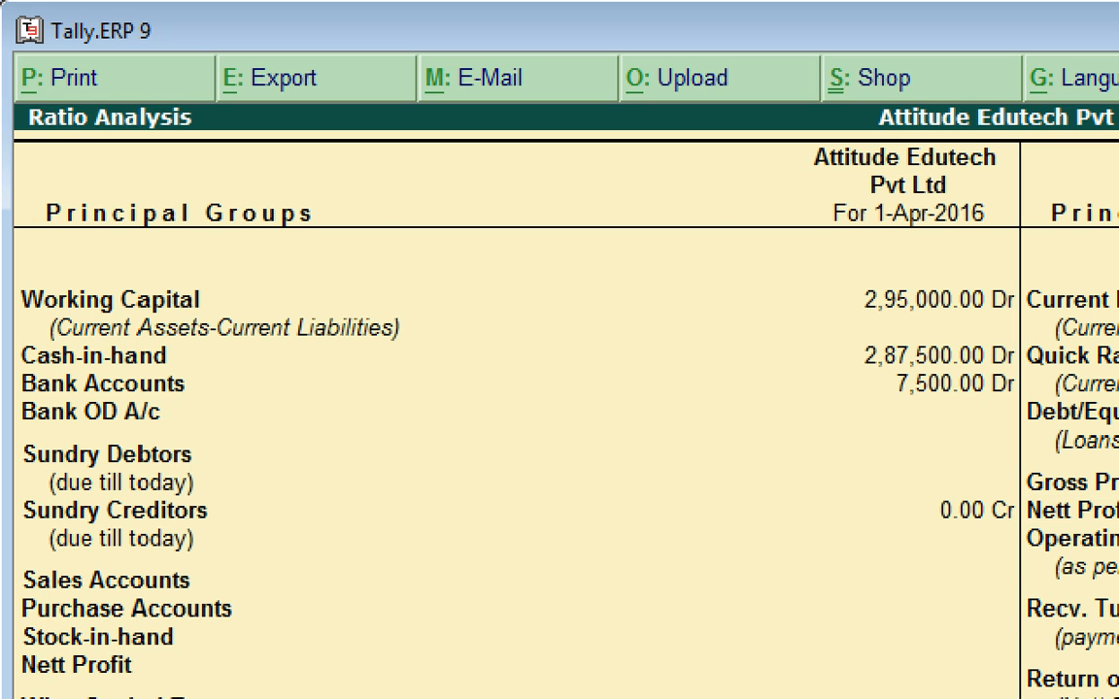
{"action": "key", "text": "Up"}
{"action": "key", "text": "Up"}
{"action": "key", "text": "Up"}
{"action": "key", "text": "Up"}
{"action": "key", "text": "Up"}
{"action": "key", "text": "Up"}
{"action": "key", "text": "Up"}
{"action": "key", "text": "Up"}
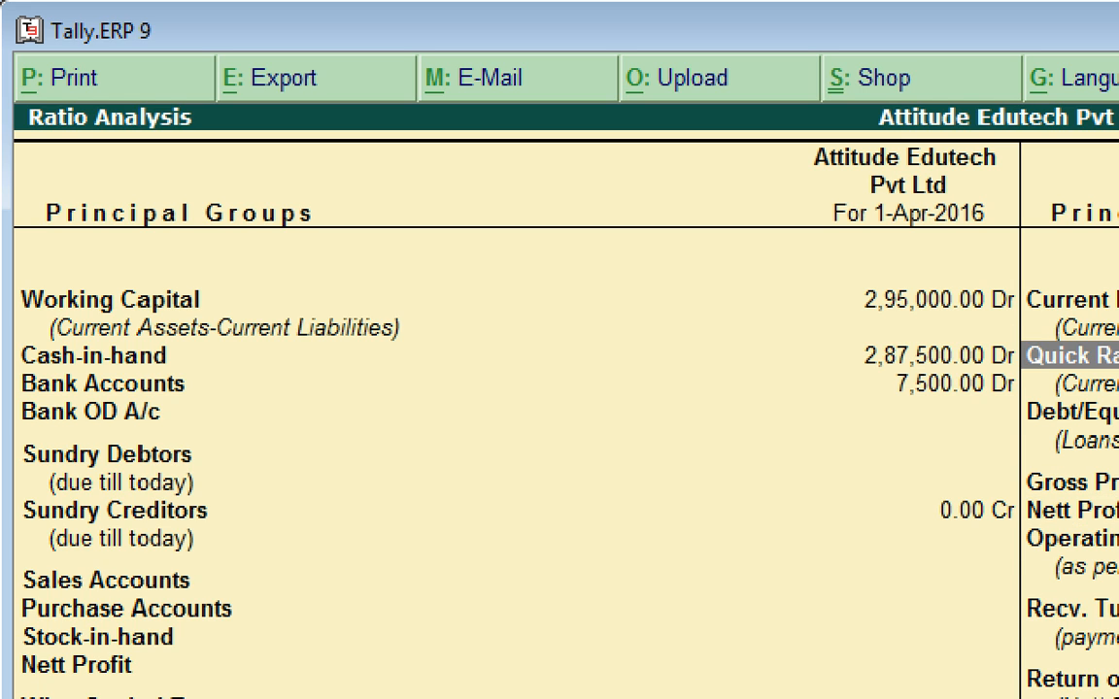
{"action": "key", "text": "Escape"}
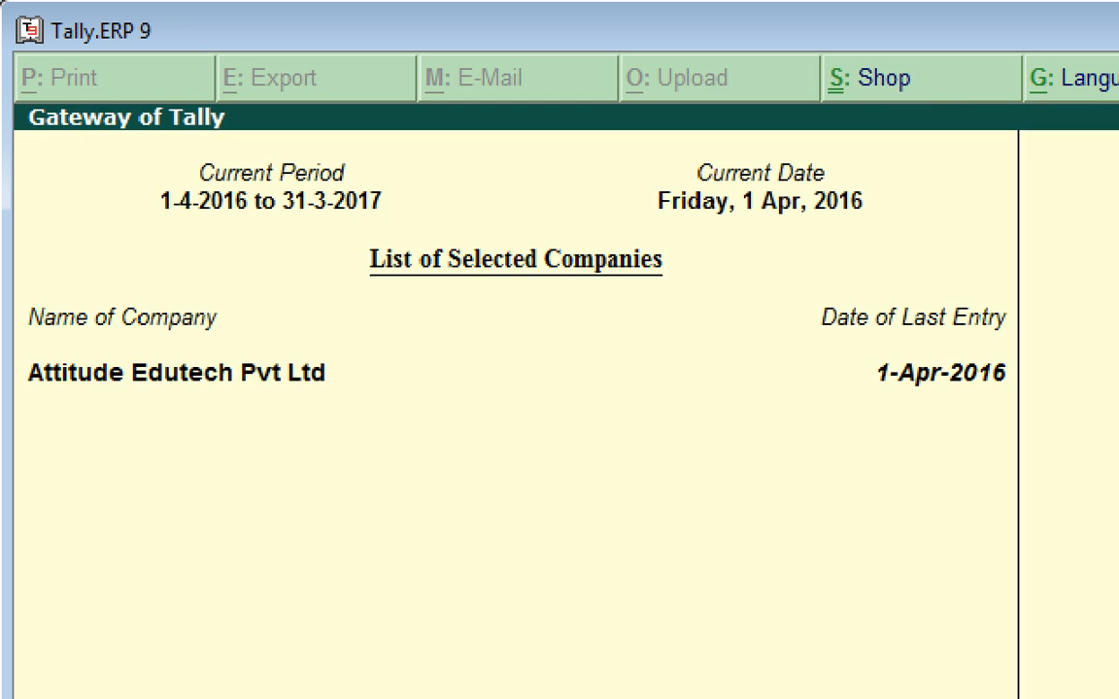
Decline the Quit prompt twice and switch to Windows Explorer at the Videos library.
{"action": "key", "text": "Escape"}
{"action": "key", "text": "n"}
{"action": "key", "text": "Escape"}
{"action": "key", "text": "n"}
{"action": "key", "text": "alt+Tab"}
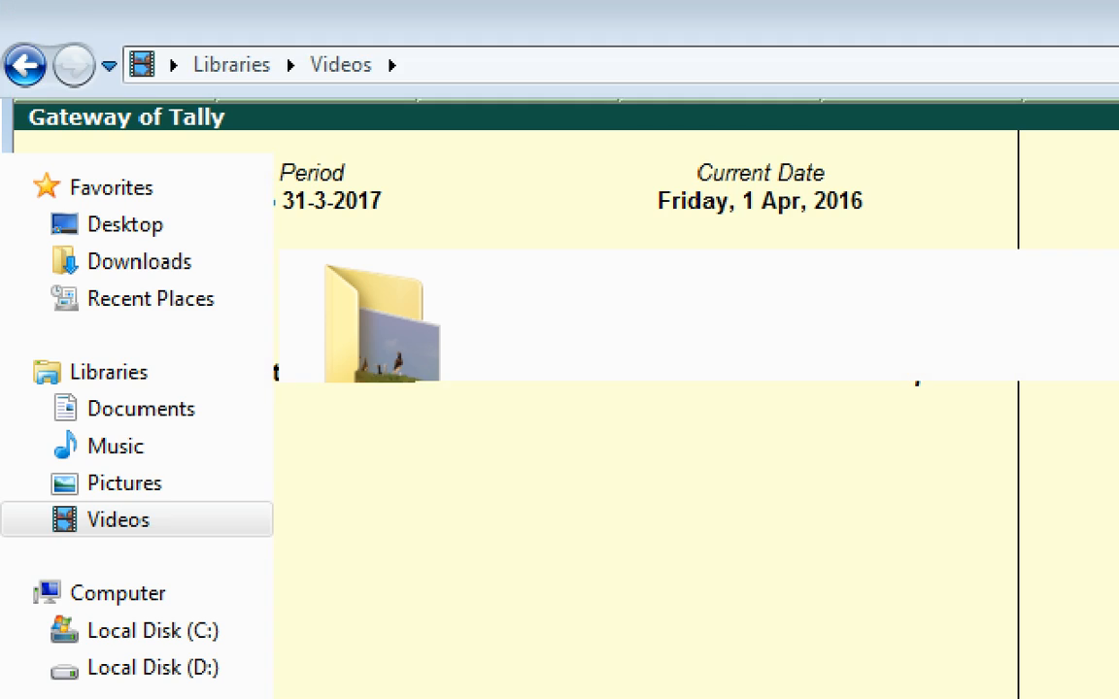